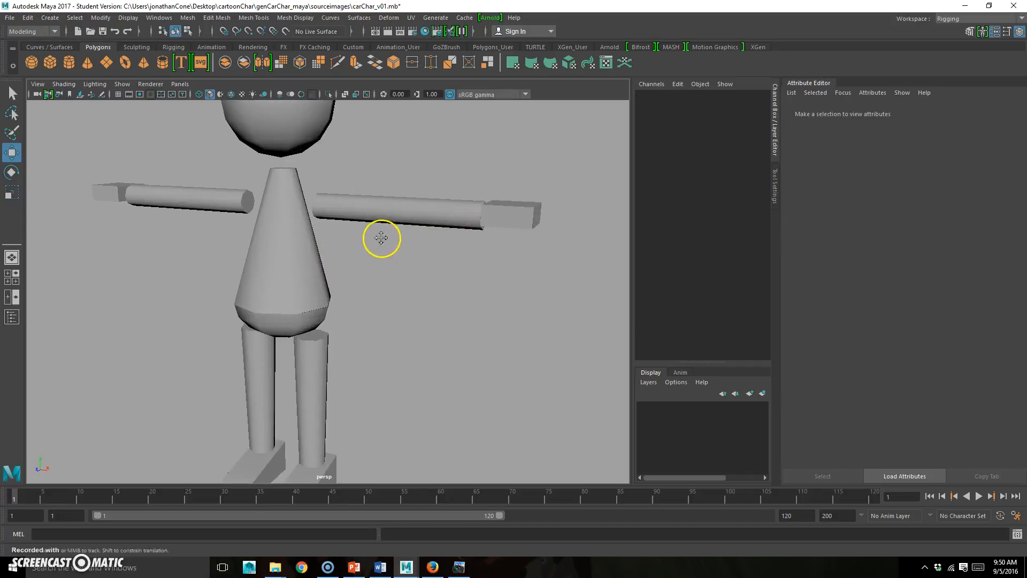
- Examine the character's separate head, torso, hip, arm and leg meshes from several angles
{"action": "right_click_drag", "start_coordinate": [342, 321], "coordinate": [480, 275], "text": "alt"}
{"action": "middle_click_drag", "start_coordinate": [428, 279], "coordinate": [423, 340], "text": "alt"}
{"action": "left_click_drag", "start_coordinate": [424, 340], "coordinate": [419, 315], "text": "alt"}
{"action": "right_click_drag", "start_coordinate": [369, 300], "coordinate": [416, 288], "text": "alt"}
{"action": "middle_click_drag", "start_coordinate": [416, 295], "coordinate": [399, 321], "text": "alt"}
{"action": "left_click", "coordinate": [382, 294]}
{"action": "left_click_drag", "start_coordinate": [384, 351], "coordinate": [366, 369], "text": "alt"}
{"action": "left_click", "coordinate": [287, 420]}
{"action": "right_click_drag", "start_coordinate": [301, 407], "coordinate": [327, 388], "text": "alt"}
{"action": "middle_click_drag", "start_coordinate": [328, 388], "coordinate": [339, 368], "text": "alt"}
- Extrude the ring of faces around the bottom pole of the head sphere and scale them inward
{"action": "left_click", "coordinate": [295, 221]}
{"action": "left_click_drag", "start_coordinate": [329, 339], "coordinate": [326, 273], "text": "alt"}
{"action": "right_click_drag", "start_coordinate": [302, 211], "coordinate": [311, 247]}
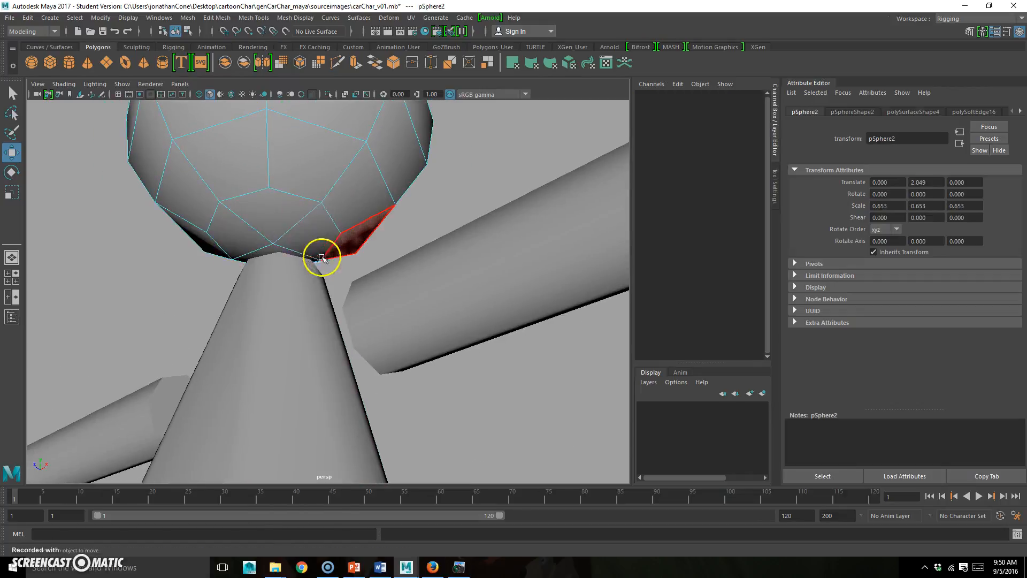
{"action": "left_click_drag", "start_coordinate": [321, 257], "coordinate": [335, 255], "text": "alt"}
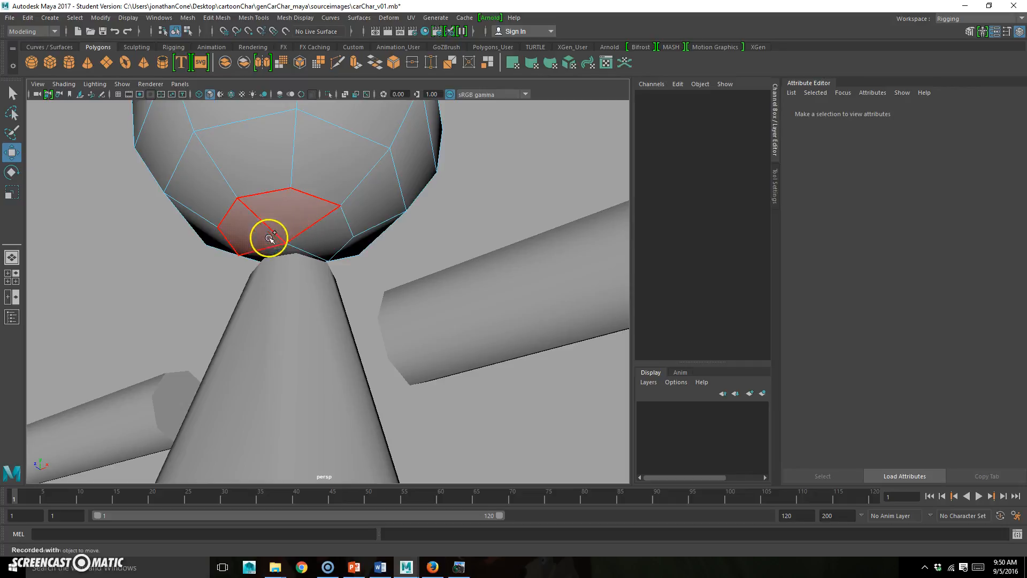
{"action": "left_click", "coordinate": [328, 236]}
{"action": "mouse_move", "coordinate": [567, 259]}
{"action": "left_mouse_down", "text": "alt"}
{"action": "mouse_move", "coordinate": [369, 296]}
{"action": "mouse_move", "coordinate": [404, 282]}
{"action": "mouse_move", "coordinate": [584, 267]}
{"action": "left_mouse_up", "text": "alt"}
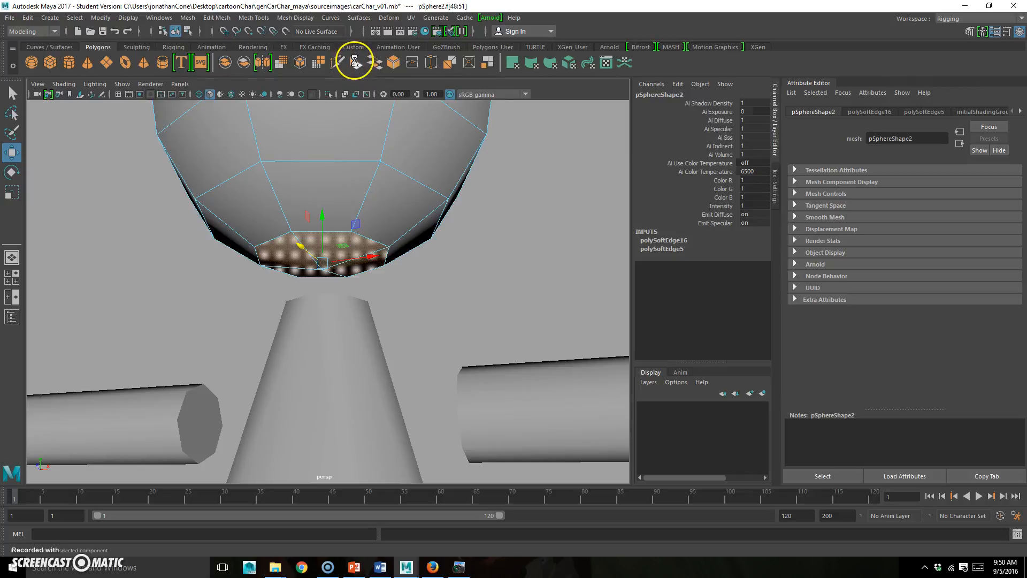
{"action": "left_click", "coordinate": [354, 62]}
{"action": "left_click_drag", "start_coordinate": [322, 262], "coordinate": [309, 264]}
- Lower the inset faces under the head slightly and delete them to open a neck hole
{"action": "key", "text": "w"}
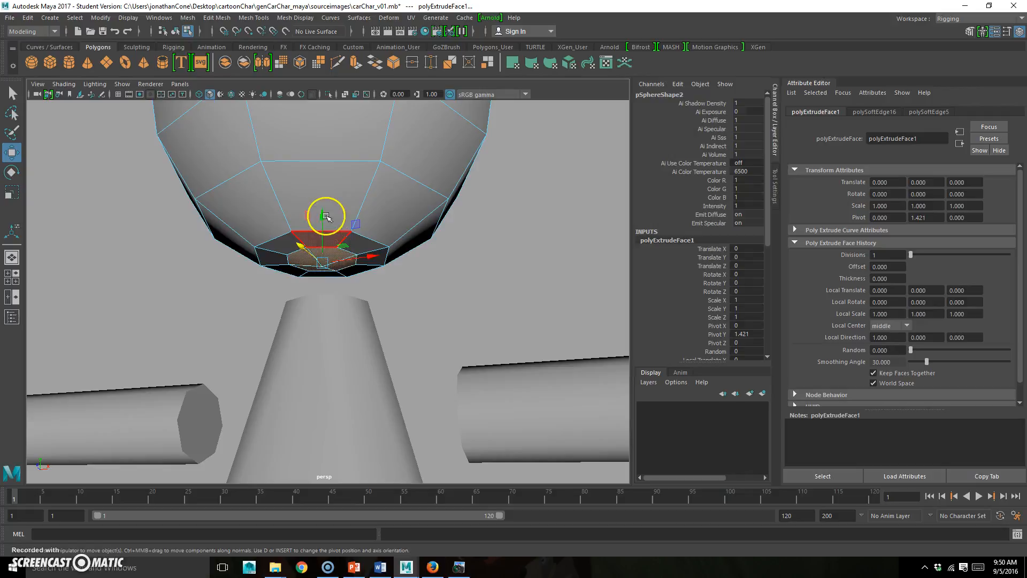
{"action": "left_click_drag", "start_coordinate": [322, 215], "coordinate": [320, 225]}
{"action": "key", "text": "Delete"}
- Delete the cap faces on top of the torso cone
{"action": "left_click_drag", "start_coordinate": [345, 277], "coordinate": [348, 325], "text": "alt"}
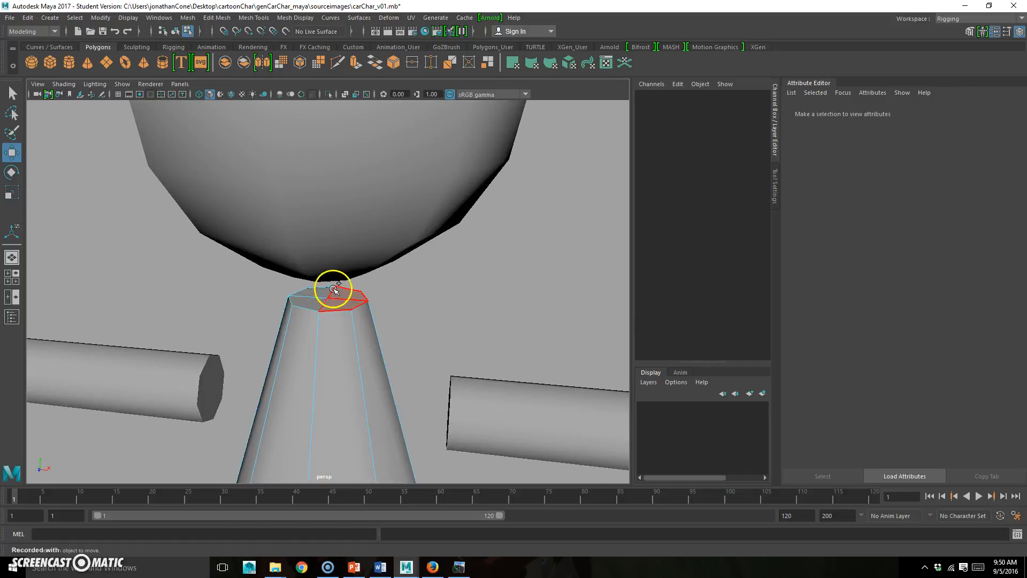
{"action": "left_click", "coordinate": [328, 304]}
{"action": "left_click", "coordinate": [442, 300]}
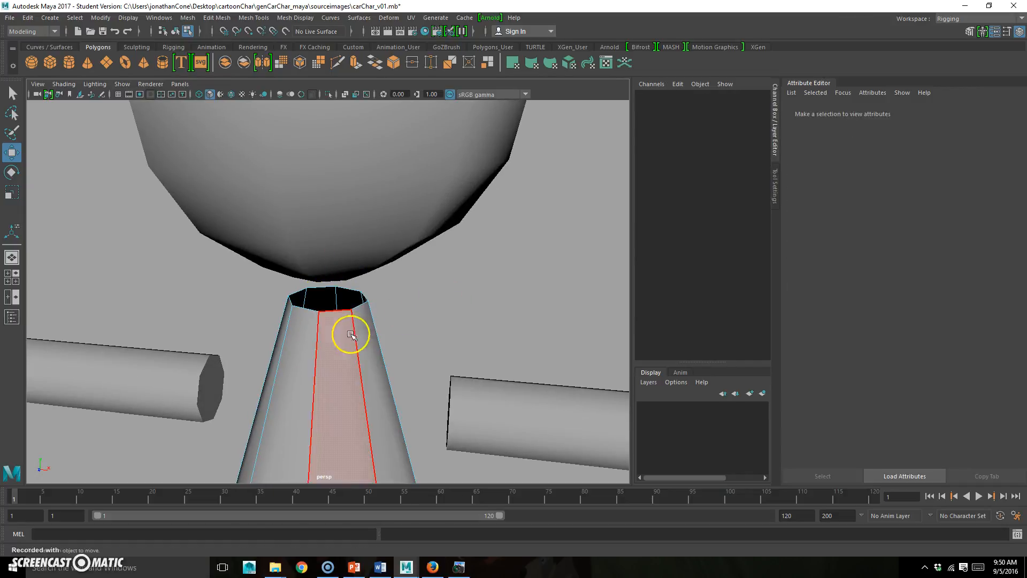
- Combine the head and the torso into one mesh
{"action": "left_click_drag", "start_coordinate": [348, 332], "coordinate": [358, 310], "text": "alt"}
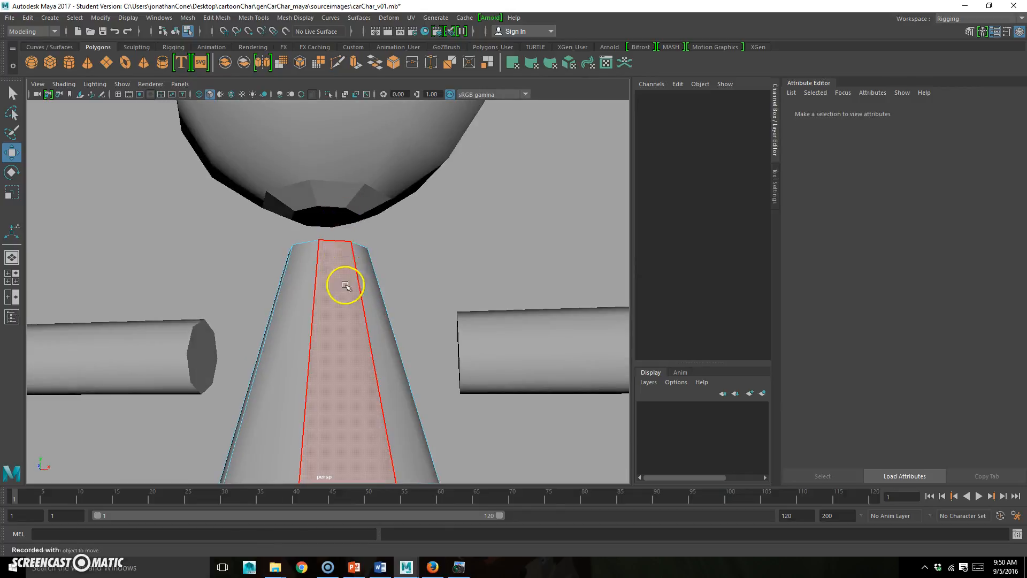
{"action": "right_click_drag", "start_coordinate": [354, 275], "coordinate": [388, 231]}
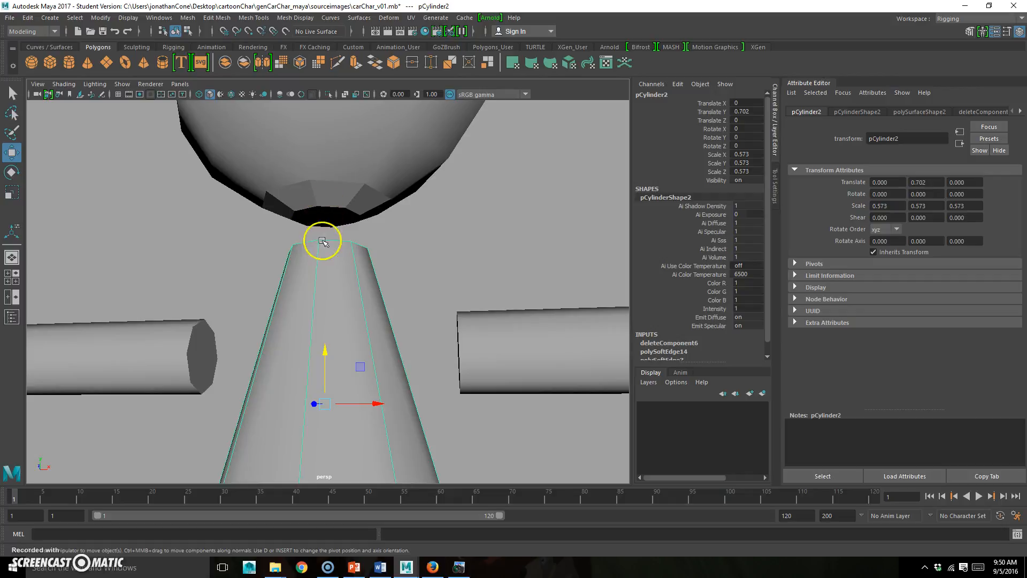
{"action": "left_click_drag", "start_coordinate": [262, 265], "coordinate": [402, 177]}
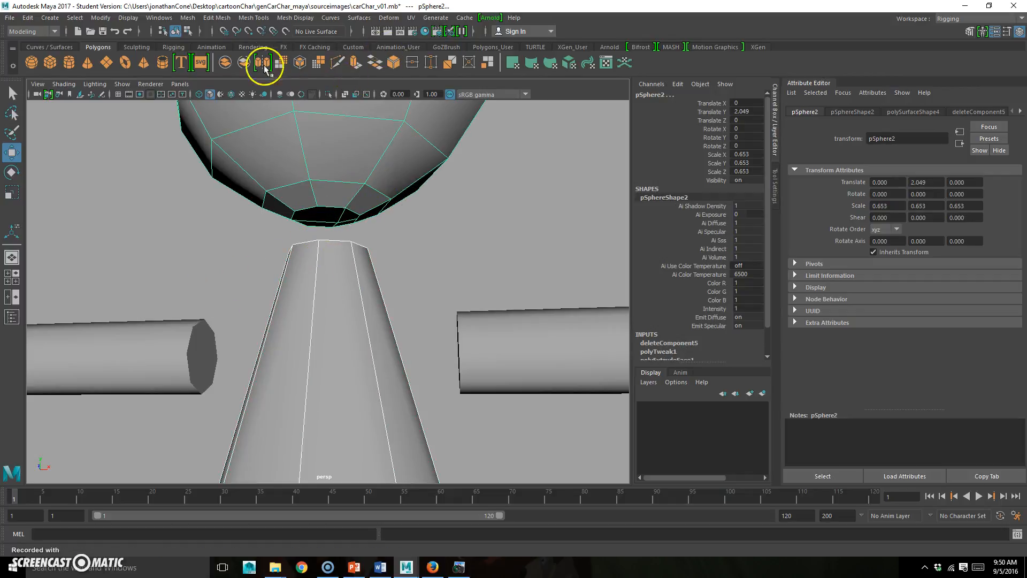
{"action": "left_click", "coordinate": [225, 63]}
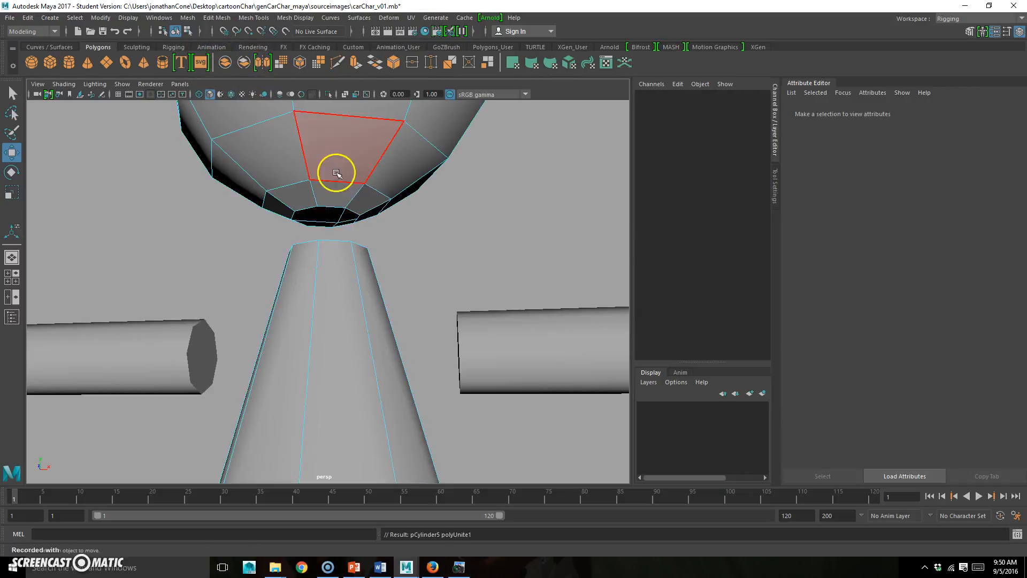
- Bridge the head's lower border edges to the torso's upper border edges to form the neck
{"action": "left_click_drag", "start_coordinate": [328, 206], "coordinate": [356, 258], "text": "alt"}
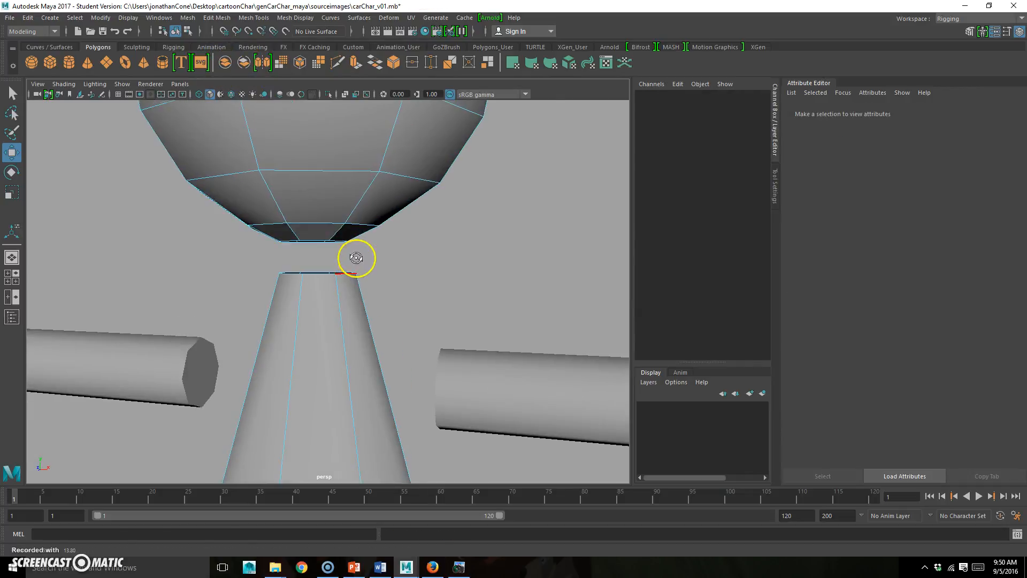
{"action": "left_click", "coordinate": [318, 239]}
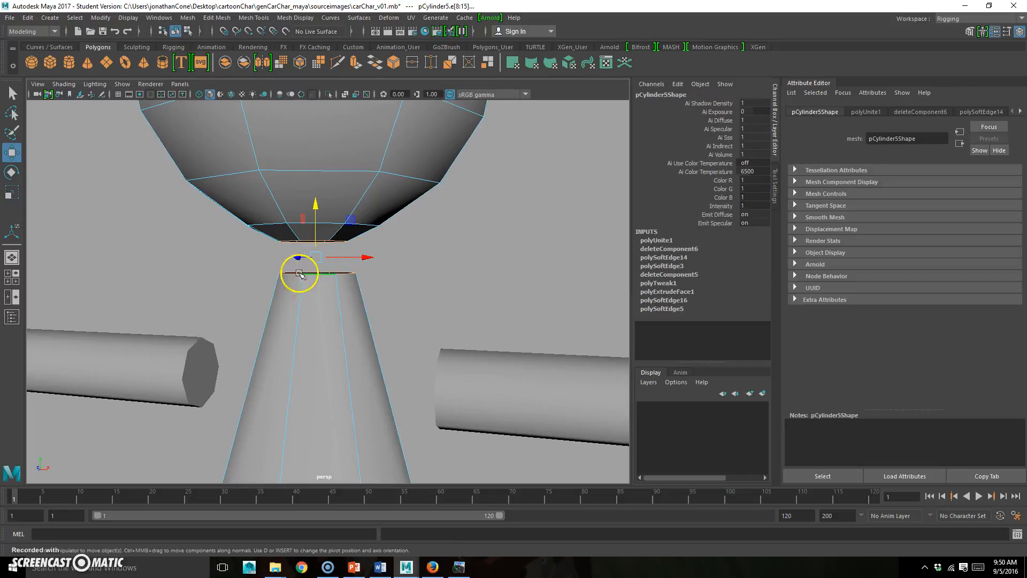
{"action": "left_click", "coordinate": [374, 63]}
- Move the hip half-sphere down slightly to leave a gap beneath the torso
{"action": "mouse_move", "coordinate": [369, 321]}
{"action": "left_mouse_down", "text": "alt"}
{"action": "mouse_move", "coordinate": [379, 291]}
{"action": "mouse_move", "coordinate": [259, 298]}
{"action": "mouse_move", "coordinate": [351, 305]}
{"action": "mouse_move", "coordinate": [360, 326]}
{"action": "mouse_move", "coordinate": [389, 342]}
{"action": "mouse_move", "coordinate": [372, 306]}
{"action": "left_mouse_up", "text": "alt"}
{"action": "right_click_drag", "start_coordinate": [284, 320], "coordinate": [383, 332], "text": "alt"}
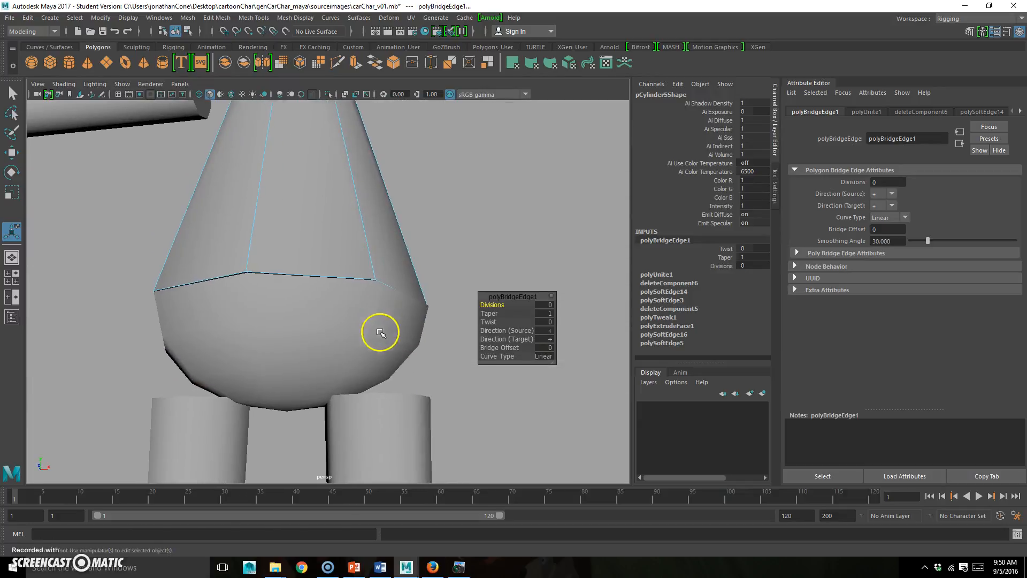
{"action": "left_click", "coordinate": [303, 326]}
{"action": "left_click_drag", "start_coordinate": [298, 326], "coordinate": [313, 329], "text": "alt"}
{"action": "right_click_drag", "start_coordinate": [311, 274], "coordinate": [335, 257]}
{"action": "left_click", "coordinate": [313, 340]}
{"action": "left_click_drag", "start_coordinate": [313, 341], "coordinate": [344, 348], "text": "alt"}
{"action": "key", "text": "w"}
{"action": "left_click_drag", "start_coordinate": [305, 271], "coordinate": [344, 373]}
- Select only the bottom cap faces of the torso and delete them
{"action": "left_click", "coordinate": [375, 251]}
{"action": "left_click_drag", "start_coordinate": [378, 255], "coordinate": [333, 301], "text": "alt"}
{"action": "right_click_drag", "start_coordinate": [326, 263], "coordinate": [326, 291]}
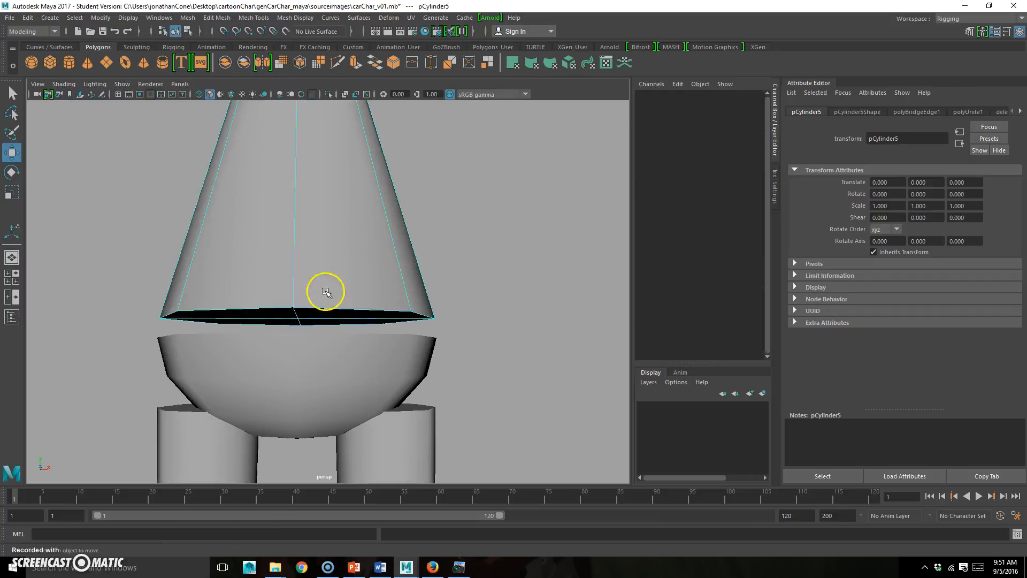
{"action": "left_click_drag", "start_coordinate": [124, 383], "coordinate": [520, 287]}
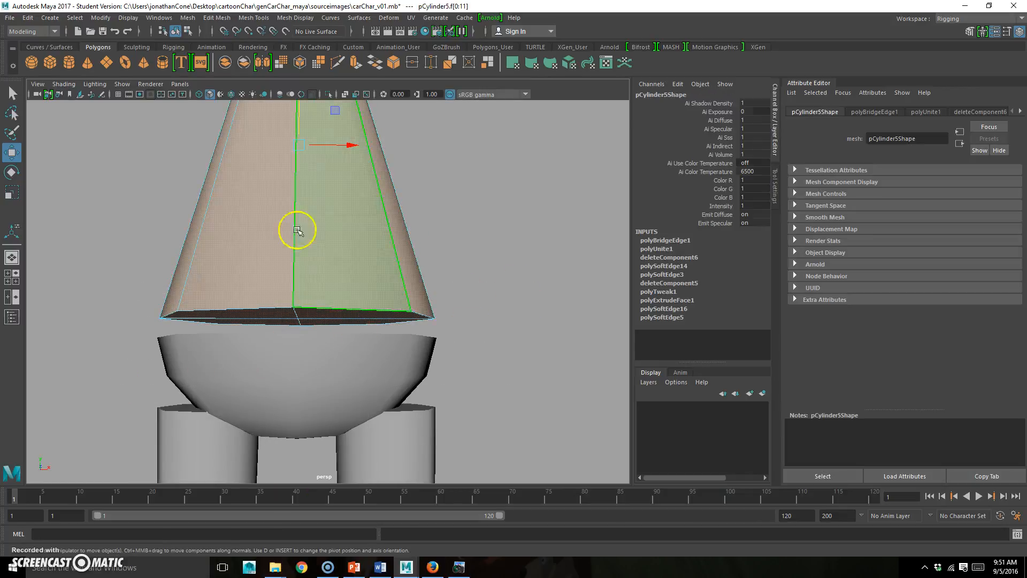
{"action": "left_click_drag", "start_coordinate": [475, 350], "coordinate": [470, 347], "text": "alt"}
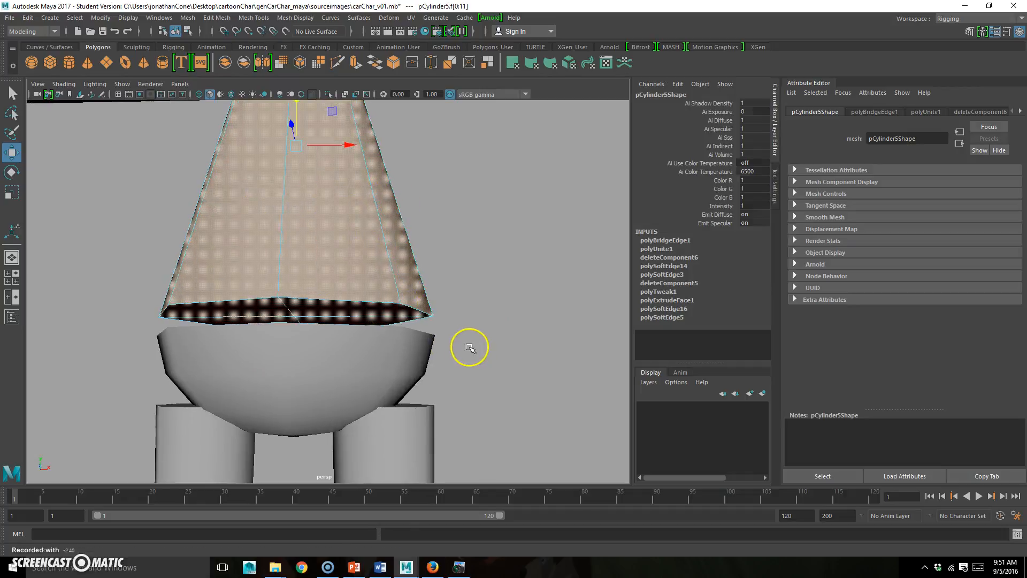
{"action": "left_click_drag", "start_coordinate": [344, 328], "coordinate": [352, 336], "text": "alt"}
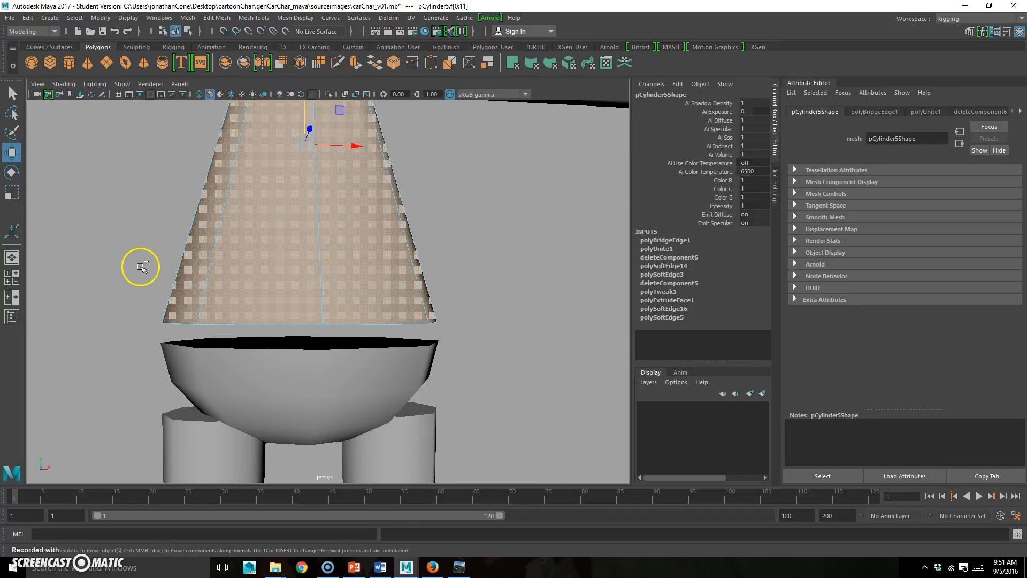
{"action": "left_click_drag", "start_coordinate": [150, 269], "coordinate": [509, 214]}
{"action": "left_click_drag", "start_coordinate": [444, 316], "coordinate": [427, 274], "text": "alt"}
{"action": "left_click_drag", "start_coordinate": [246, 270], "coordinate": [244, 274], "text": "alt"}
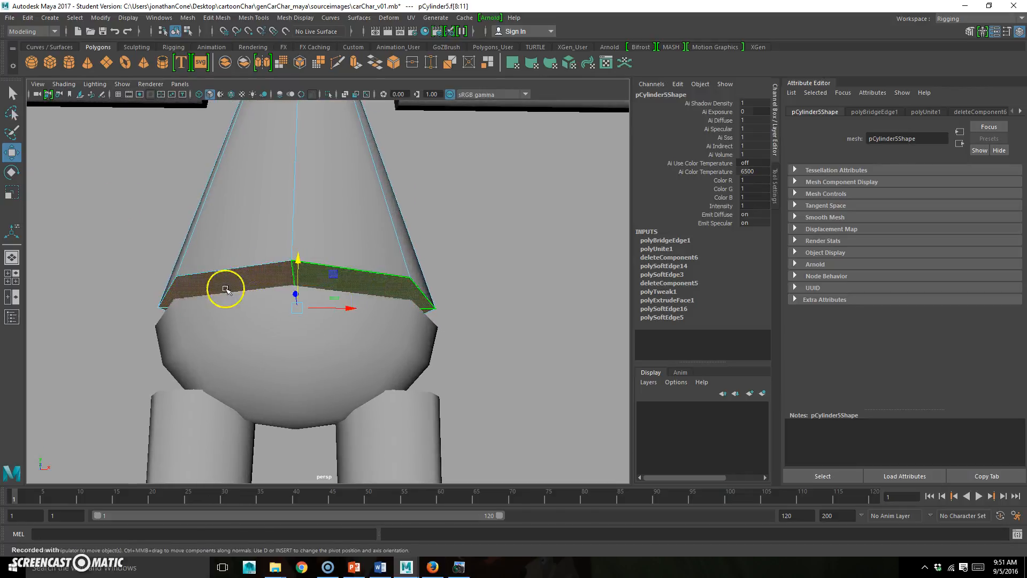
{"action": "left_click_drag", "start_coordinate": [379, 301], "coordinate": [339, 280], "text": "alt"}
{"action": "key", "text": "Delete"}
- Combine the torso and the hip half-sphere into one mesh
{"action": "left_click", "coordinate": [332, 308]}
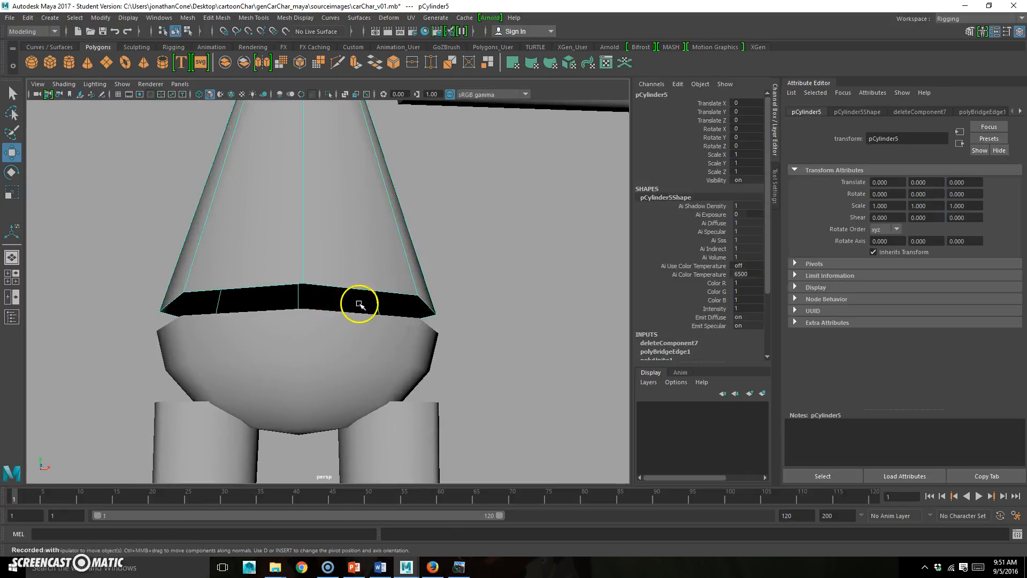
{"action": "left_click", "coordinate": [332, 332], "text": "shift"}
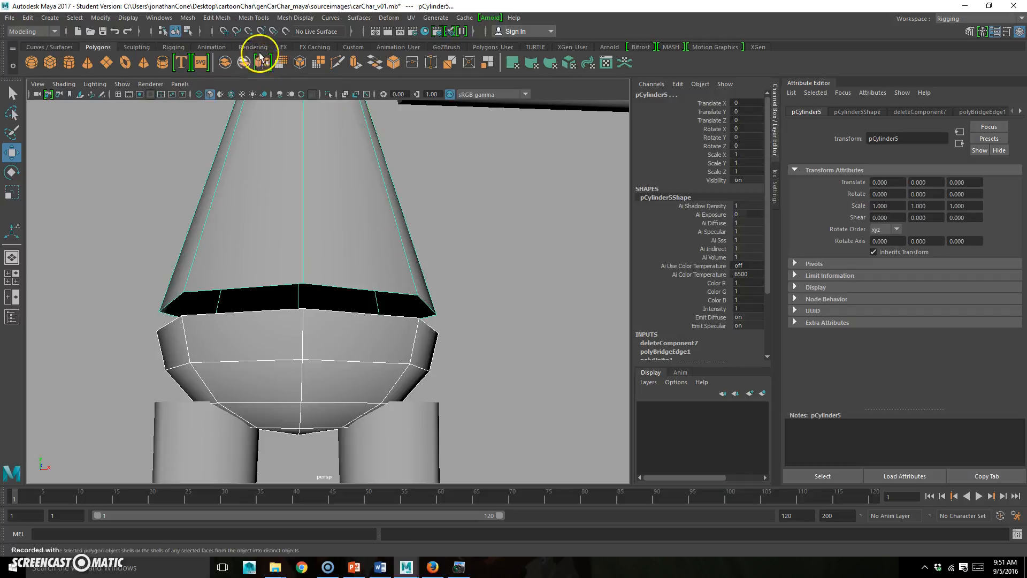
{"action": "left_click", "coordinate": [225, 62]}
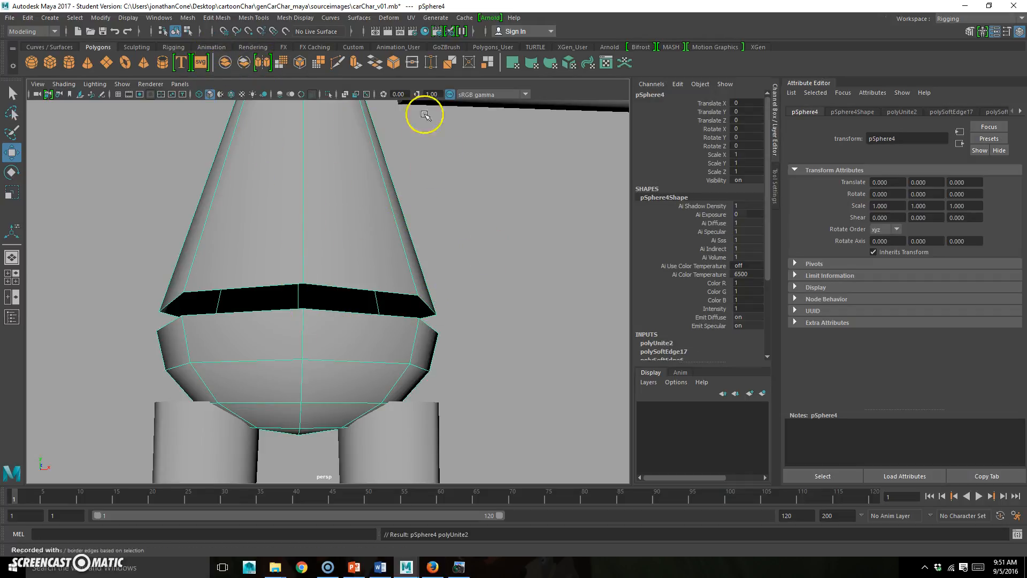
- Set up the Target Weld tool with Merge To set to Center
{"action": "left_click", "coordinate": [429, 63]}
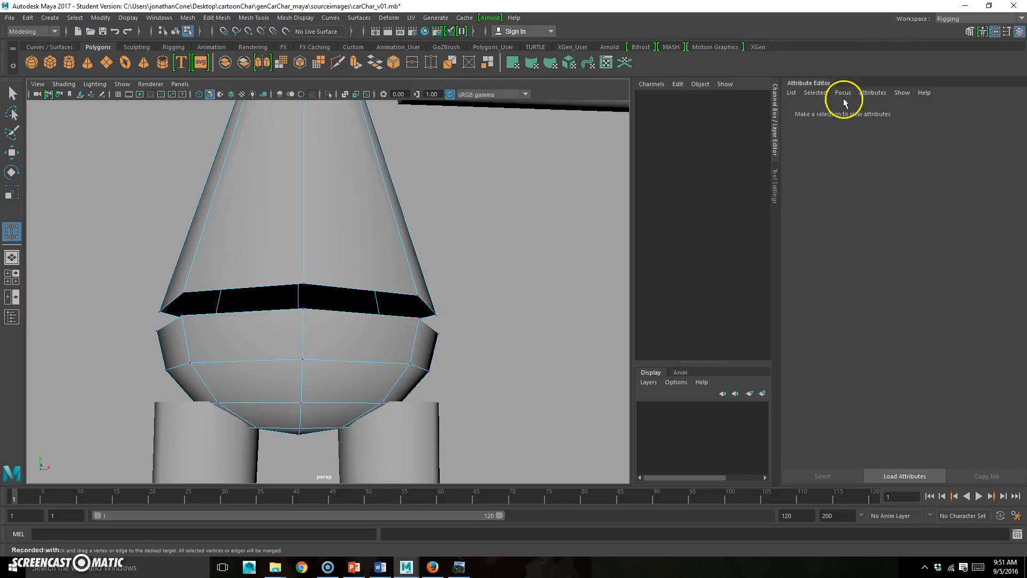
{"action": "left_click", "coordinate": [1007, 31]}
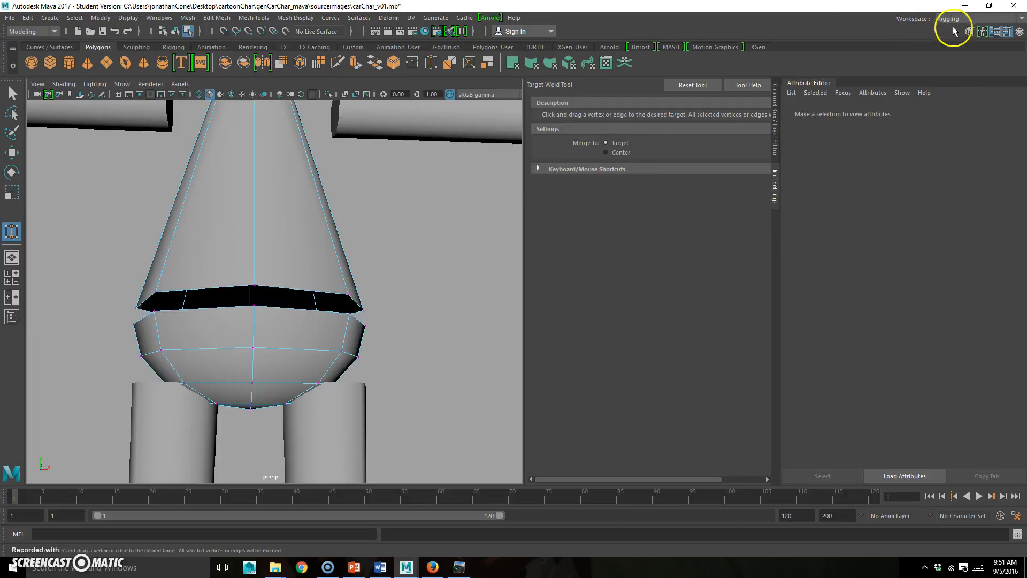
{"action": "left_click_drag", "start_coordinate": [273, 316], "coordinate": [280, 278], "text": "alt"}
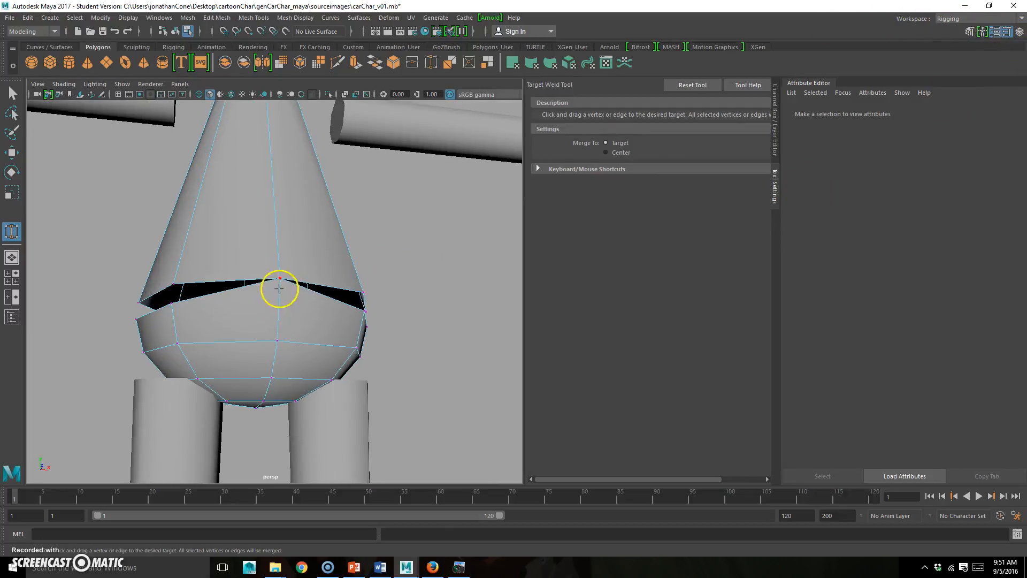
{"action": "key", "text": "ctrl+z"}
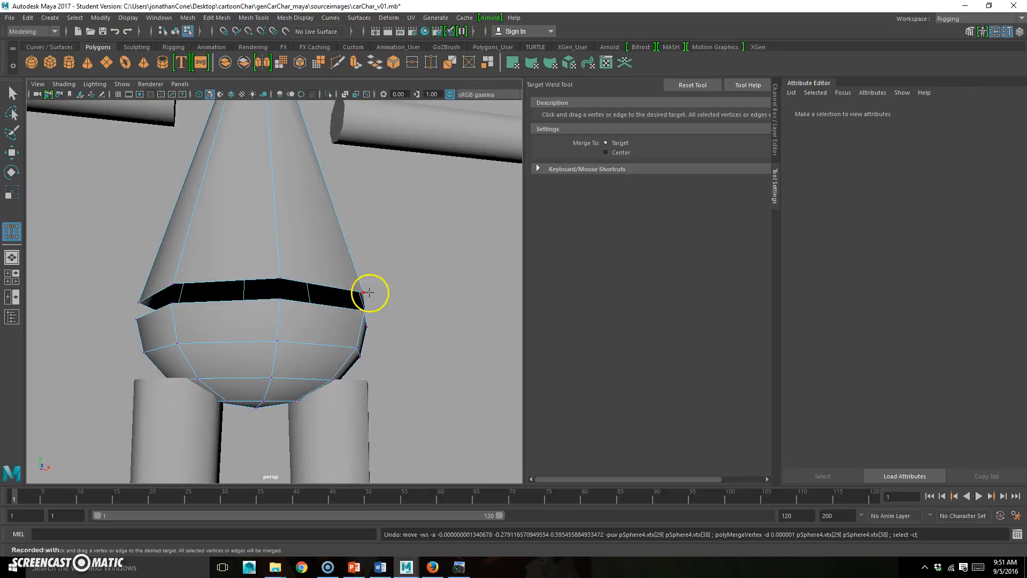
{"action": "left_click", "coordinate": [605, 153]}
- Weld the facing hip and torso vertices pair by pair around the waist gap, and return to object mode
{"action": "left_click_drag", "start_coordinate": [281, 299], "coordinate": [281, 276]}
{"action": "left_click_drag", "start_coordinate": [447, 308], "coordinate": [473, 312], "text": "alt"}
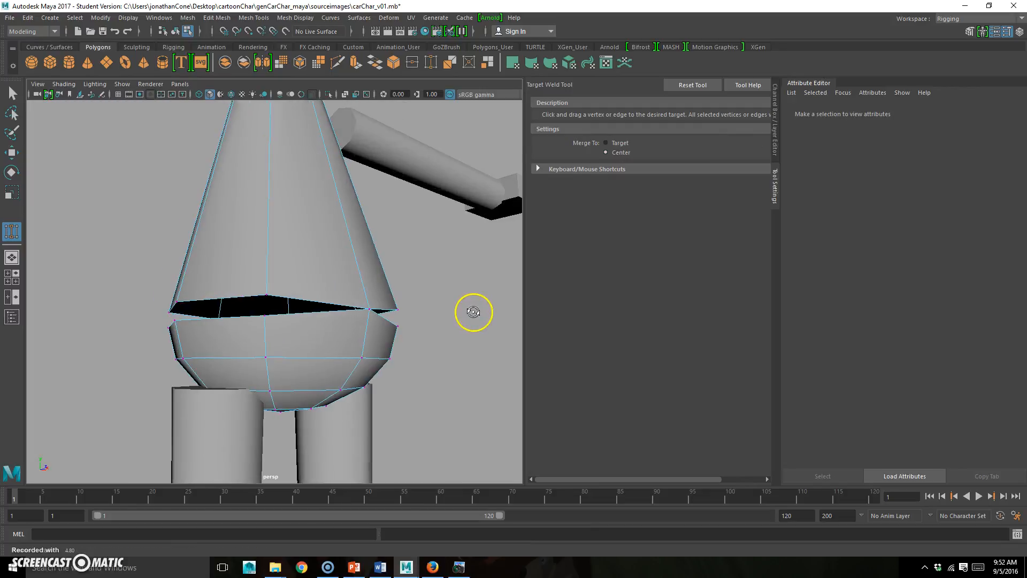
{"action": "key", "text": "ctrl+z"}
{"action": "left_click_drag", "start_coordinate": [376, 330], "coordinate": [388, 297], "text": "alt"}
{"action": "left_click_drag", "start_coordinate": [291, 340], "coordinate": [305, 301], "text": "alt"}
{"action": "left_click_drag", "start_coordinate": [234, 340], "coordinate": [265, 343], "text": "alt"}
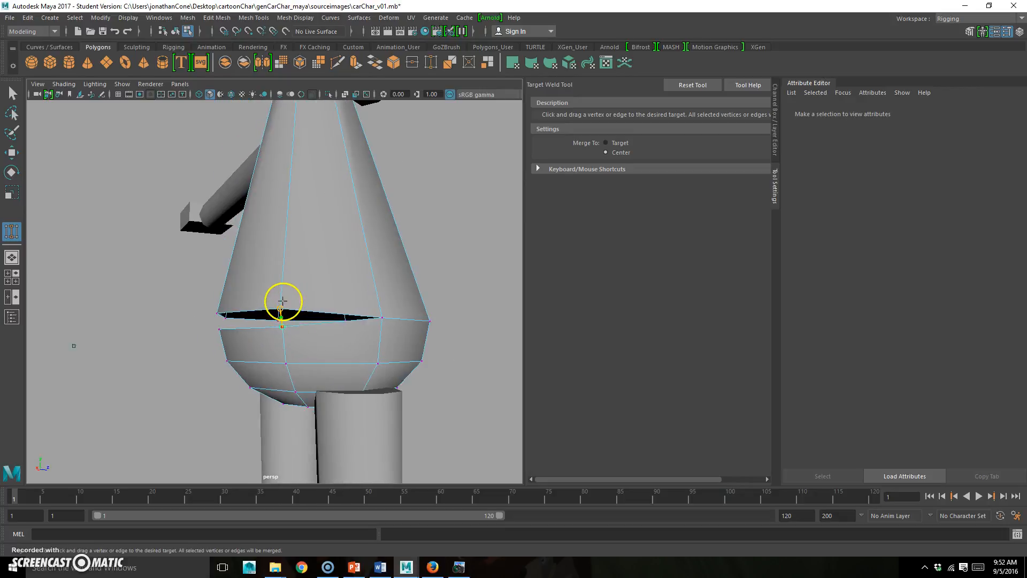
{"action": "left_click_drag", "start_coordinate": [283, 301], "coordinate": [282, 298]}
{"action": "mouse_move", "coordinate": [294, 334]}
{"action": "left_mouse_down", "text": "alt"}
{"action": "mouse_move", "coordinate": [307, 360]}
{"action": "mouse_move", "coordinate": [284, 349]}
{"action": "left_mouse_up", "text": "alt"}
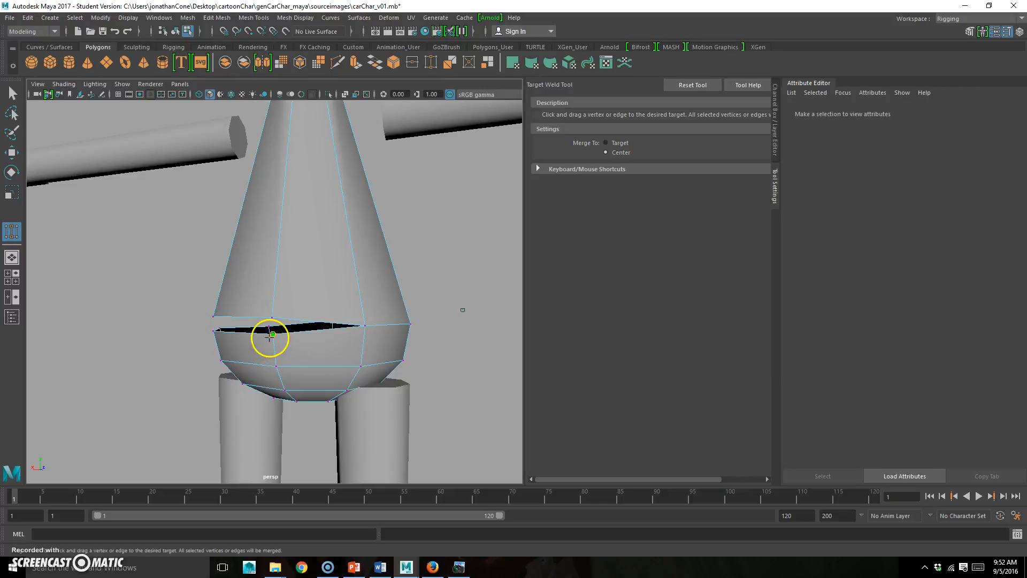
{"action": "left_click_drag", "start_coordinate": [273, 308], "coordinate": [245, 332]}
{"action": "mouse_move", "coordinate": [245, 333]}
{"action": "left_mouse_down", "text": "alt"}
{"action": "mouse_move", "coordinate": [332, 340]}
{"action": "mouse_move", "coordinate": [243, 333]}
{"action": "left_mouse_up", "text": "alt"}
{"action": "mouse_move", "coordinate": [242, 332]}
{"action": "left_mouse_down", "text": "alt"}
{"action": "mouse_move", "coordinate": [226, 348]}
{"action": "mouse_move", "coordinate": [227, 333]}
{"action": "left_mouse_up", "text": "alt"}
{"action": "left_click_drag", "start_coordinate": [227, 333], "coordinate": [300, 346], "text": "alt"}
{"action": "key", "text": "q"}
{"action": "right_click_drag", "start_coordinate": [279, 339], "coordinate": [345, 267]}
- Examine the joined head, torso and hips from several angles and distances
{"action": "right_click_drag", "start_coordinate": [332, 350], "coordinate": [292, 321], "text": "alt"}
{"action": "left_click_drag", "start_coordinate": [300, 343], "coordinate": [346, 364], "text": "alt"}
{"action": "right_click_drag", "start_coordinate": [300, 364], "coordinate": [339, 342], "text": "alt"}
{"action": "mouse_move", "coordinate": [340, 345]}
{"action": "left_mouse_down", "text": "alt"}
{"action": "mouse_move", "coordinate": [332, 356]}
{"action": "mouse_move", "coordinate": [325, 337]}
{"action": "mouse_move", "coordinate": [347, 338]}
{"action": "left_mouse_up", "text": "alt"}
{"action": "right_click_drag", "start_coordinate": [347, 340], "coordinate": [323, 332], "text": "alt"}
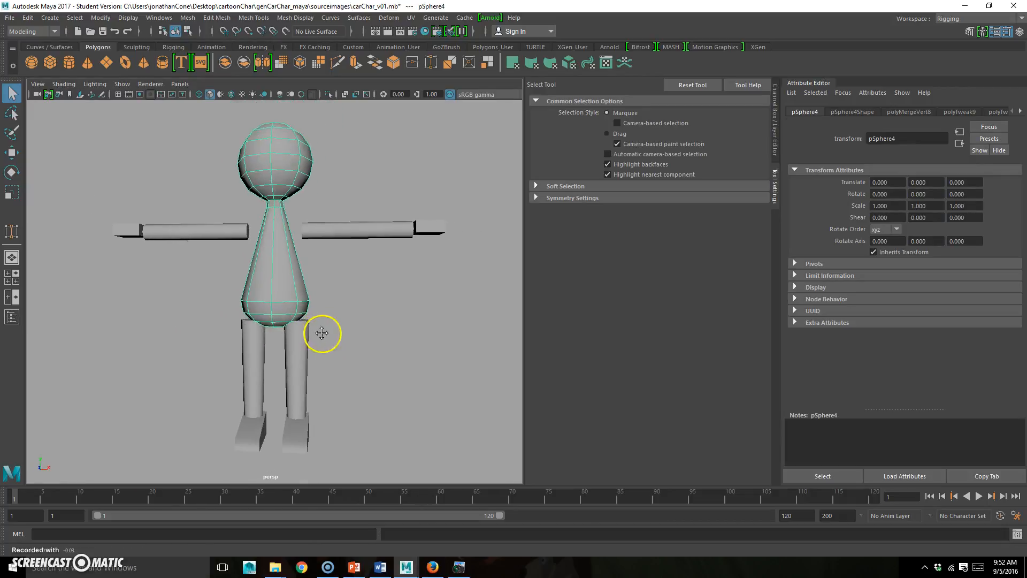
{"action": "left_click_drag", "start_coordinate": [323, 332], "coordinate": [317, 247], "text": "alt"}
{"action": "right_click_drag", "start_coordinate": [239, 288], "coordinate": [323, 241], "text": "alt"}
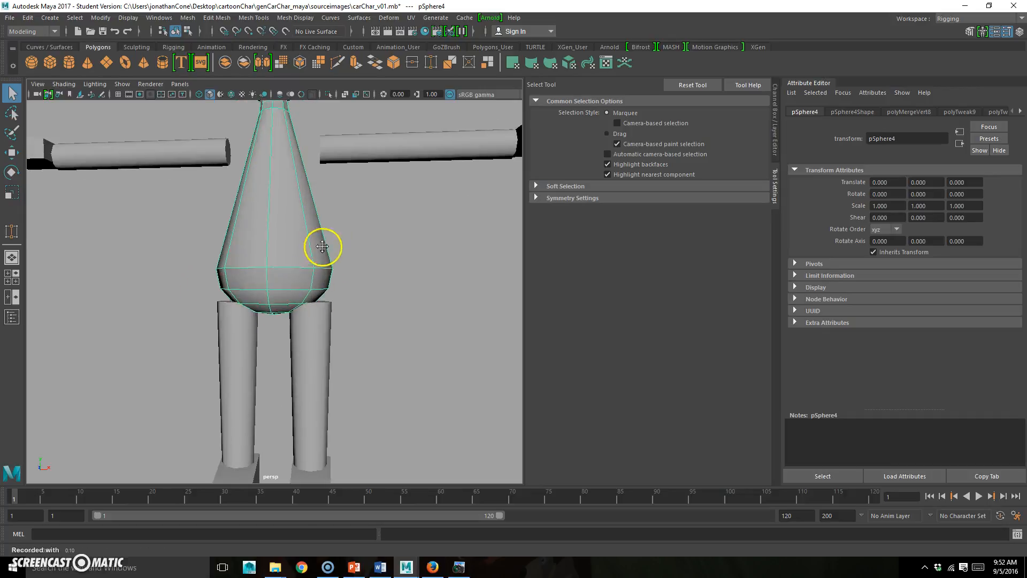
{"action": "middle_click_drag", "start_coordinate": [323, 241], "coordinate": [334, 324], "text": "alt"}
{"action": "left_click_drag", "start_coordinate": [345, 303], "coordinate": [268, 310], "text": "alt"}
- Select both arm cylinders together with the combined body mesh
{"action": "left_click", "coordinate": [284, 259]}
{"action": "left_click", "coordinate": [177, 314]}
{"action": "right_click_drag", "start_coordinate": [177, 314], "coordinate": [259, 314], "text": "alt"}
{"action": "middle_click_drag", "start_coordinate": [280, 265], "coordinate": [269, 303], "text": "alt"}
{"action": "left_click", "coordinate": [377, 321]}
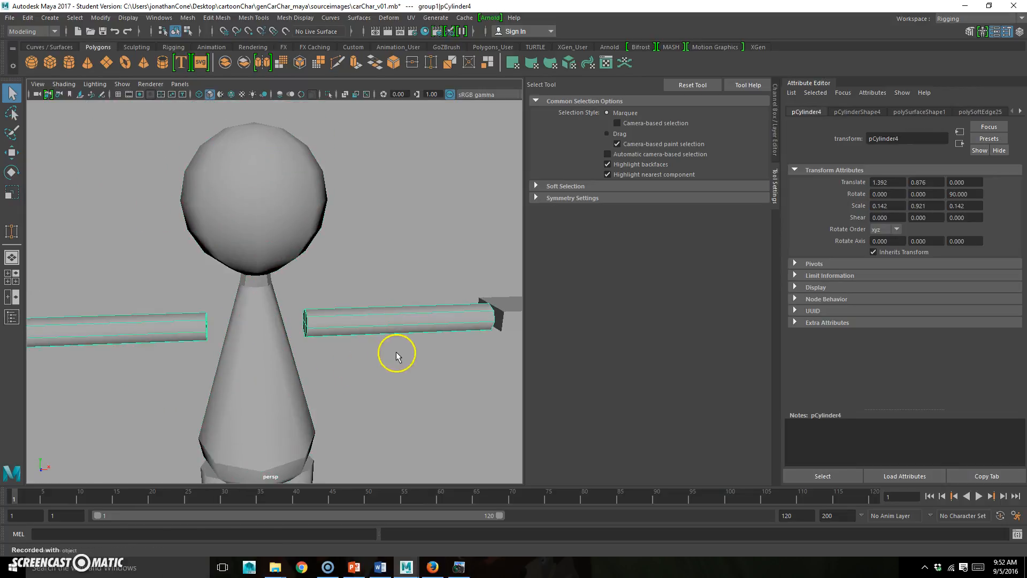
{"action": "right_click_drag", "start_coordinate": [390, 357], "coordinate": [346, 336], "text": "alt"}
{"action": "left_click", "coordinate": [294, 246]}
{"action": "left_click", "coordinate": [301, 277]}
{"action": "left_click", "coordinate": [263, 203]}
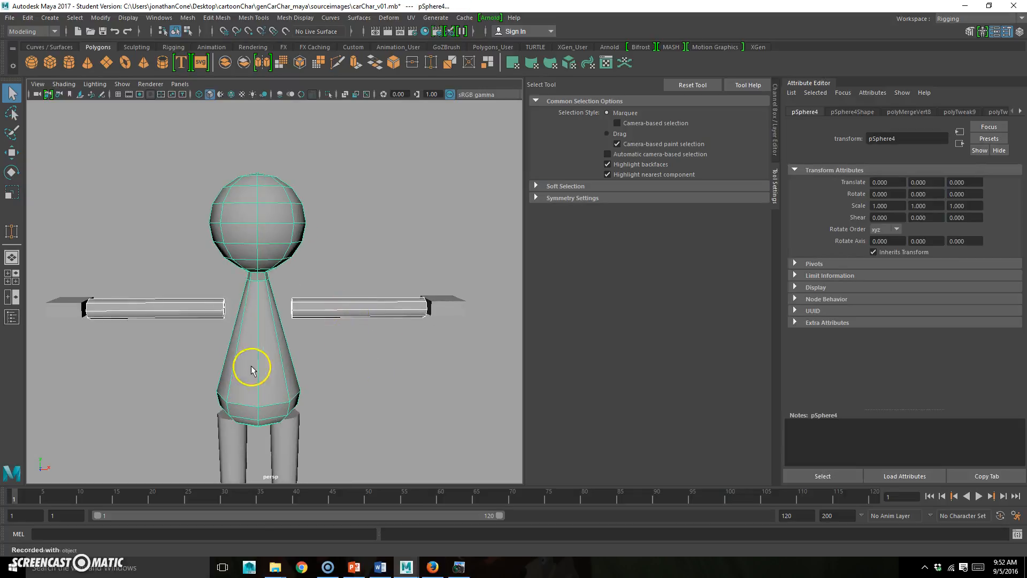
{"action": "left_click_drag", "start_coordinate": [339, 381], "coordinate": [327, 380], "text": "alt"}
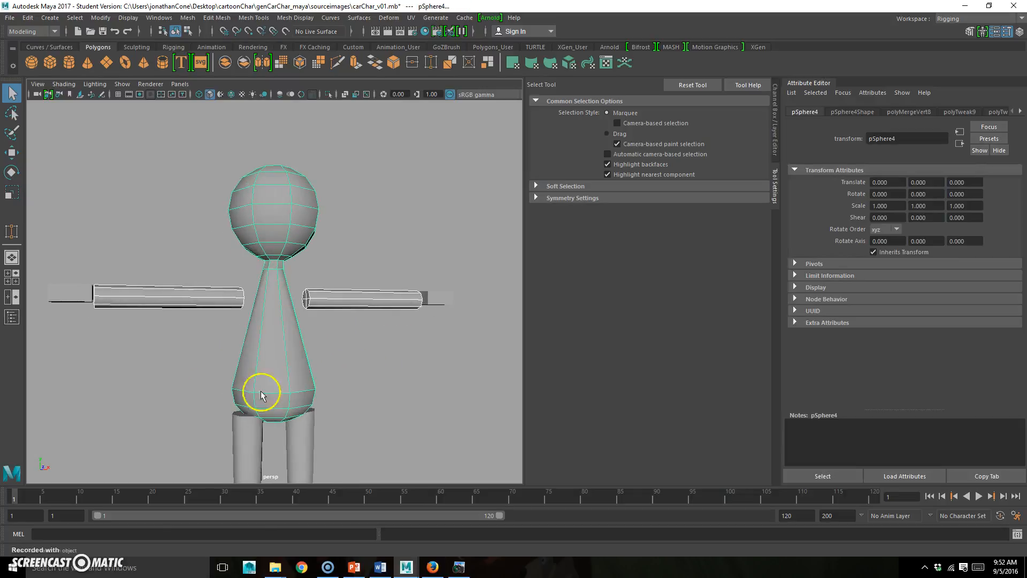
{"action": "mouse_move", "coordinate": [236, 387]}
{"action": "left_mouse_down", "text": "alt"}
{"action": "mouse_move", "coordinate": [326, 381]}
{"action": "mouse_move", "coordinate": [190, 390]}
{"action": "mouse_move", "coordinate": [251, 387]}
{"action": "left_mouse_up", "text": "alt"}
{"action": "right_click_drag", "start_coordinate": [259, 355], "coordinate": [298, 353], "text": "alt"}
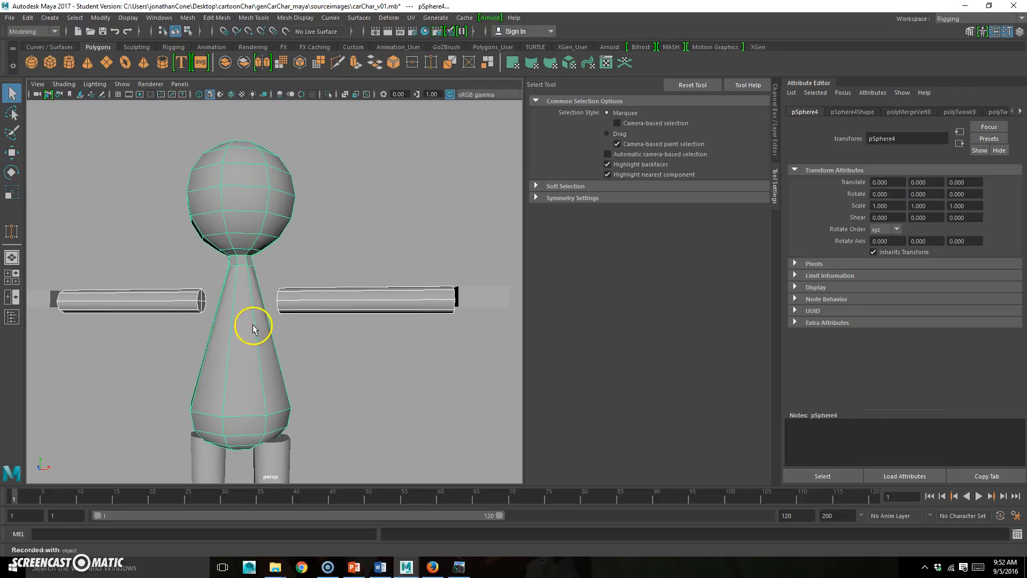
{"action": "left_click_drag", "start_coordinate": [360, 312], "coordinate": [312, 368], "text": "alt"}
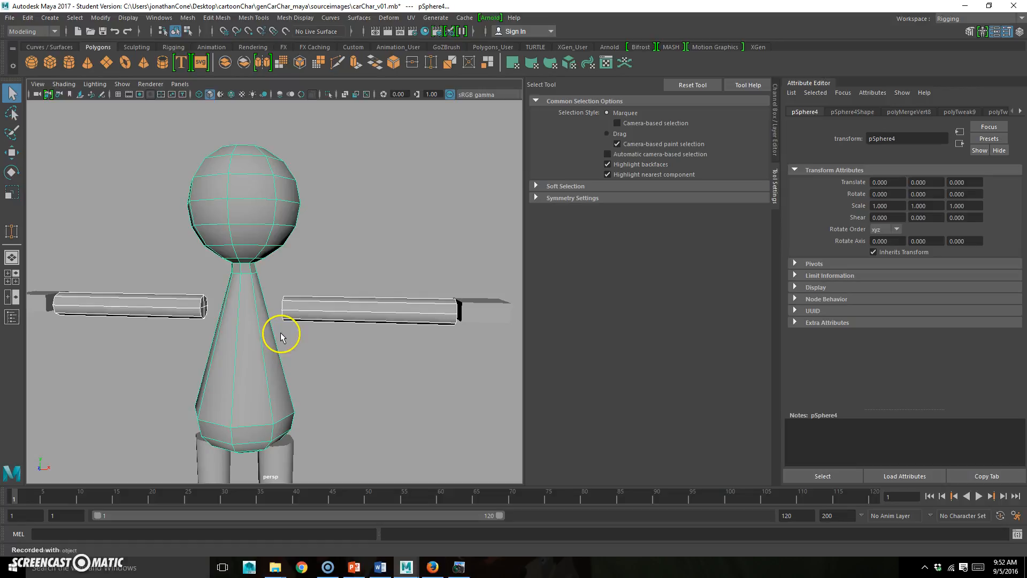
- Examine the gaps between the torso and both arm cylinders from several angles and distances
{"action": "left_click_drag", "start_coordinate": [302, 337], "coordinate": [234, 345], "text": "alt"}
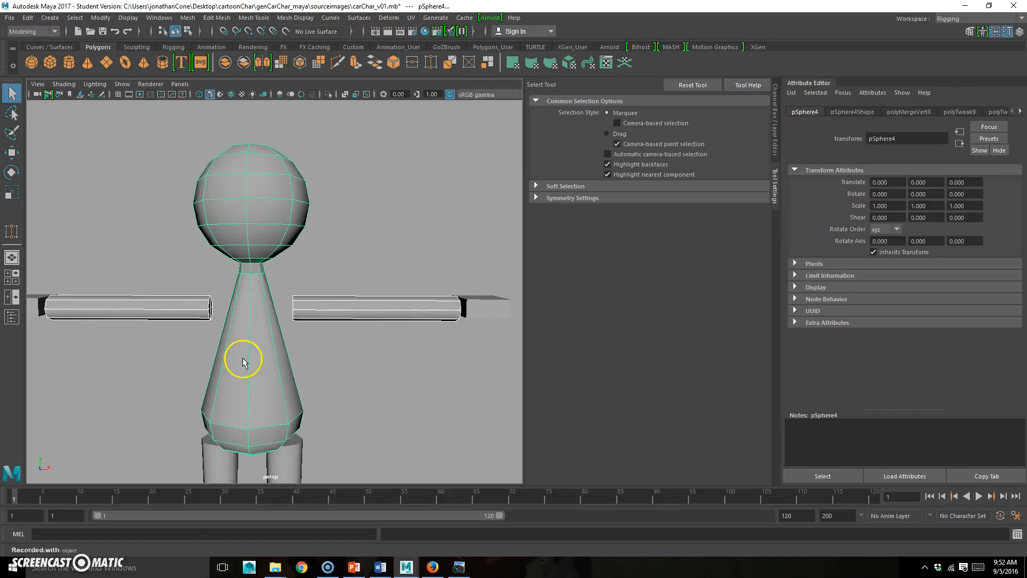
{"action": "left_click_drag", "start_coordinate": [283, 387], "coordinate": [270, 371], "text": "alt"}
{"action": "right_click_drag", "start_coordinate": [193, 374], "coordinate": [280, 366], "text": "alt"}
{"action": "middle_click_drag", "start_coordinate": [280, 366], "coordinate": [292, 341], "text": "alt"}
{"action": "left_click_drag", "start_coordinate": [292, 342], "coordinate": [308, 349], "text": "alt"}
{"action": "left_click_drag", "start_coordinate": [376, 371], "coordinate": [371, 350], "text": "alt"}
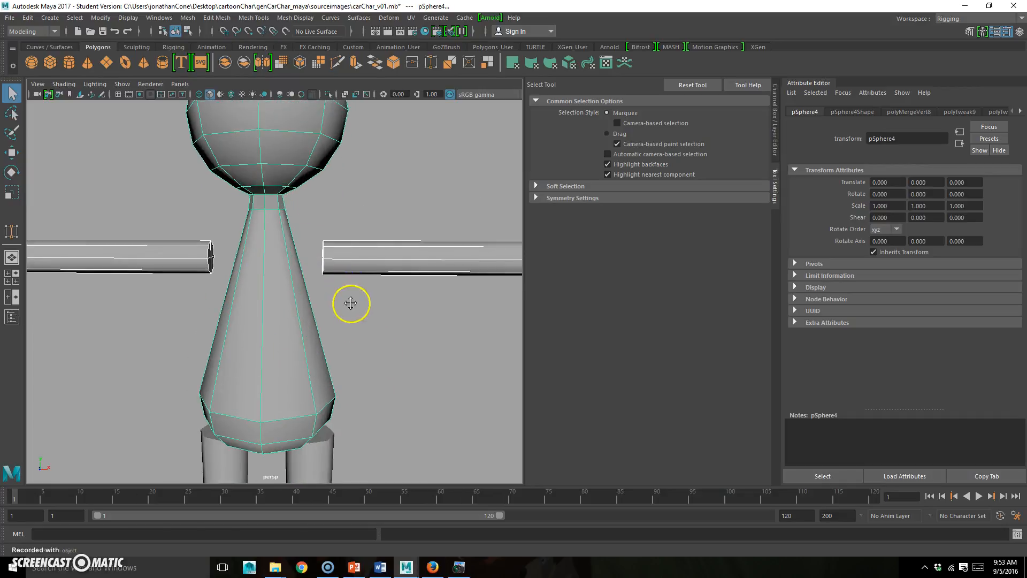
{"action": "middle_click_drag", "start_coordinate": [351, 303], "coordinate": [366, 352], "text": "alt"}
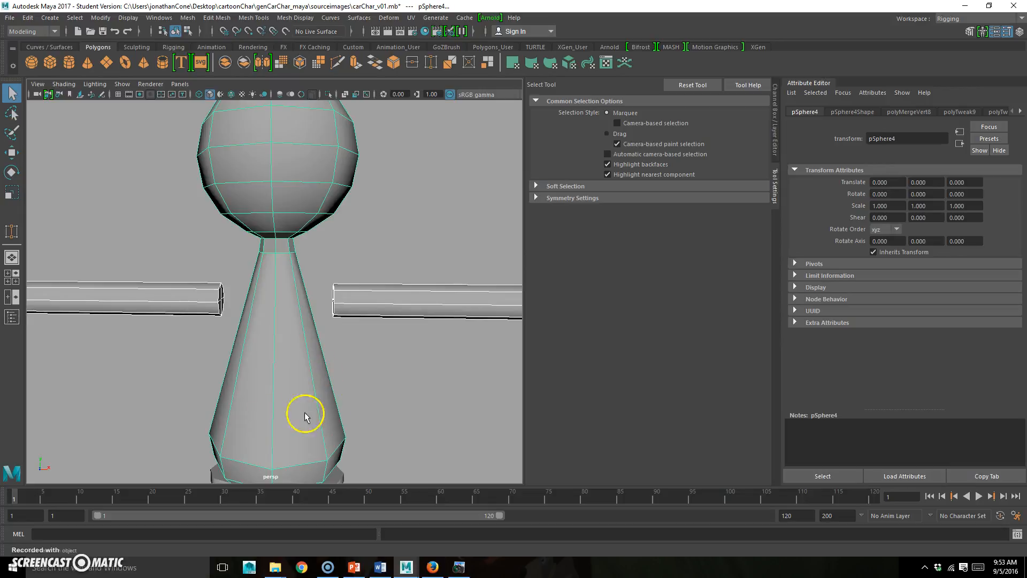
{"action": "right_click_drag", "start_coordinate": [357, 368], "coordinate": [342, 369], "text": "alt"}
{"action": "middle_click_drag", "start_coordinate": [342, 369], "coordinate": [345, 322], "text": "alt"}
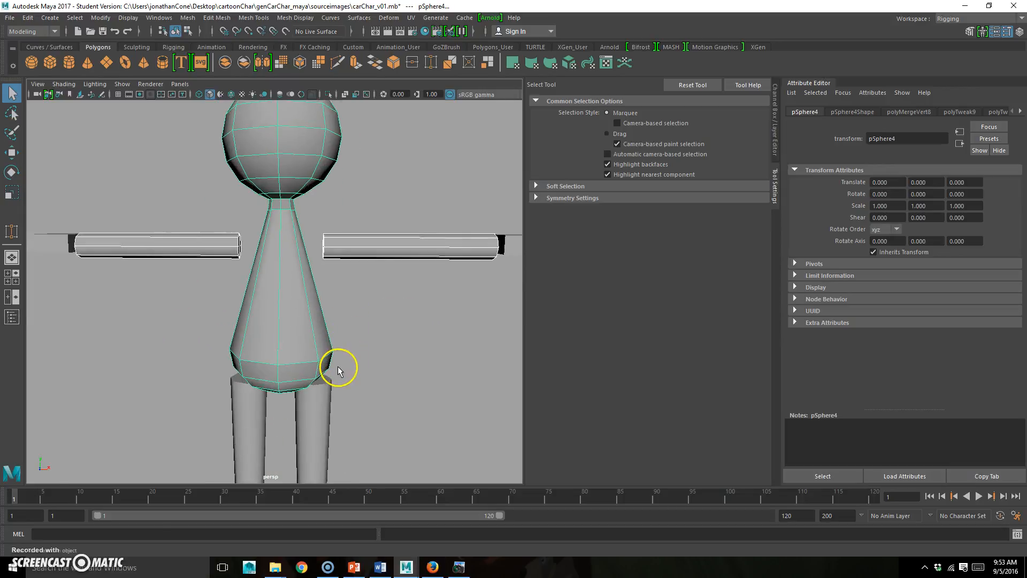
{"action": "left_click_drag", "start_coordinate": [298, 326], "coordinate": [329, 289], "text": "alt"}
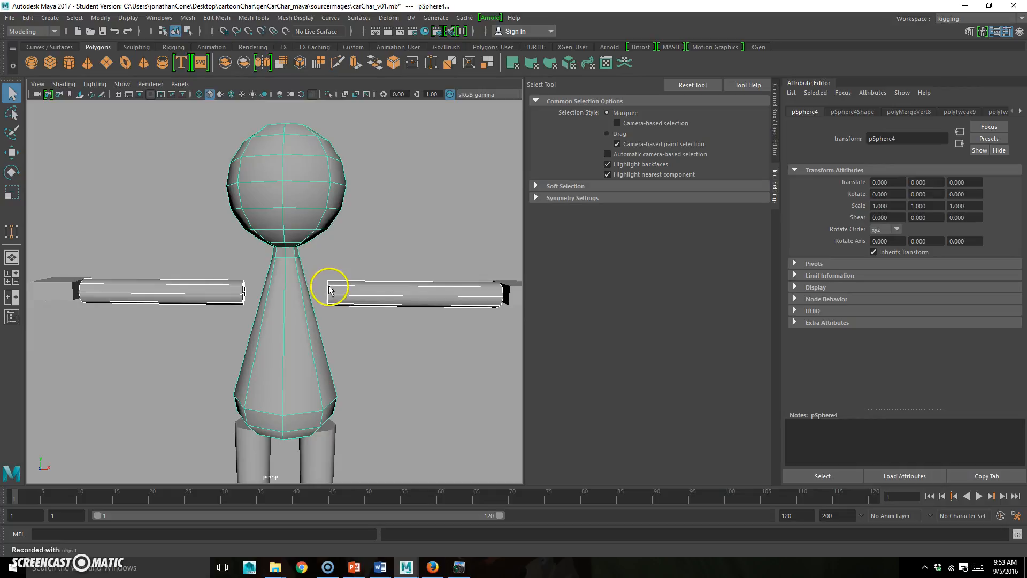
- In the front view, insert an edge loop around the upper torso at shoulder height with Multi-Cut
{"action": "left_click", "coordinate": [342, 67]}
{"action": "right_click_drag", "start_coordinate": [289, 283], "coordinate": [358, 268], "text": "alt"}
{"action": "middle_click_drag", "start_coordinate": [323, 262], "coordinate": [314, 265], "text": "alt"}
{"action": "key", "text": "space"}
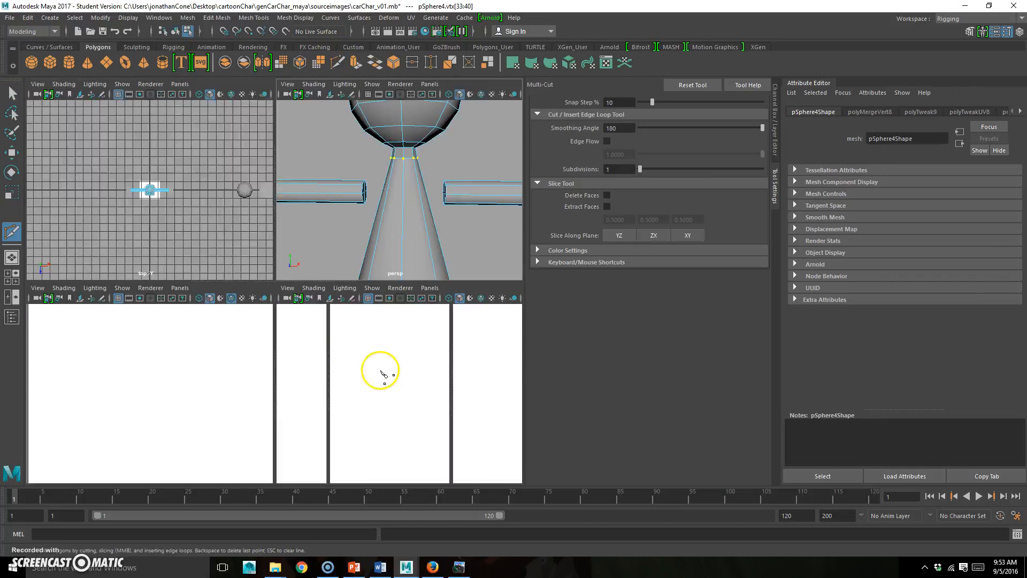
{"action": "key", "text": "space"}
{"action": "right_click_drag", "start_coordinate": [427, 254], "coordinate": [307, 224], "text": "alt"}
{"action": "middle_click_drag", "start_coordinate": [307, 225], "coordinate": [320, 281], "text": "alt"}
{"action": "right_click_drag", "start_coordinate": [320, 280], "coordinate": [549, 319], "text": "alt"}
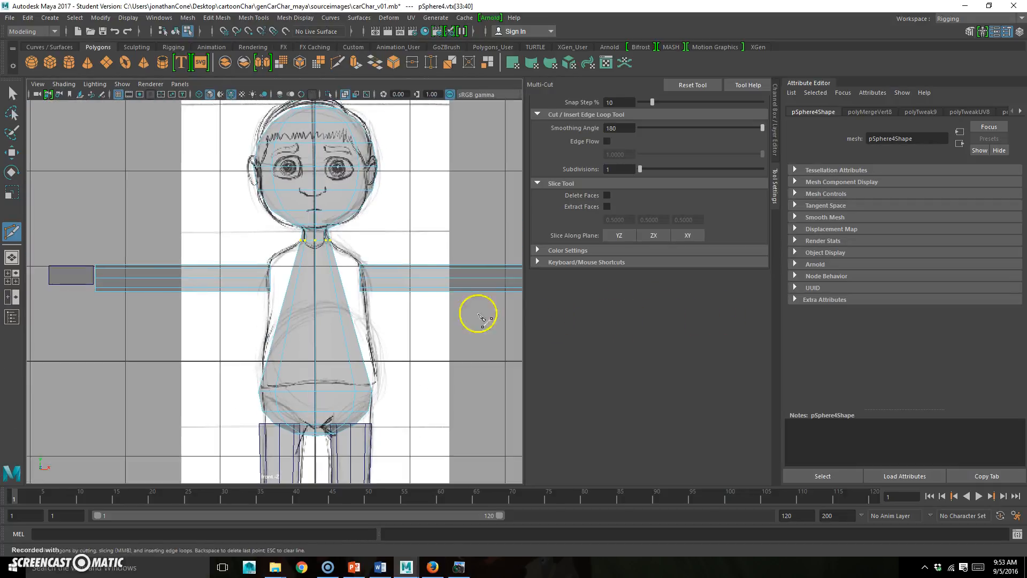
{"action": "middle_click_drag", "start_coordinate": [407, 295], "coordinate": [384, 301], "text": "alt"}
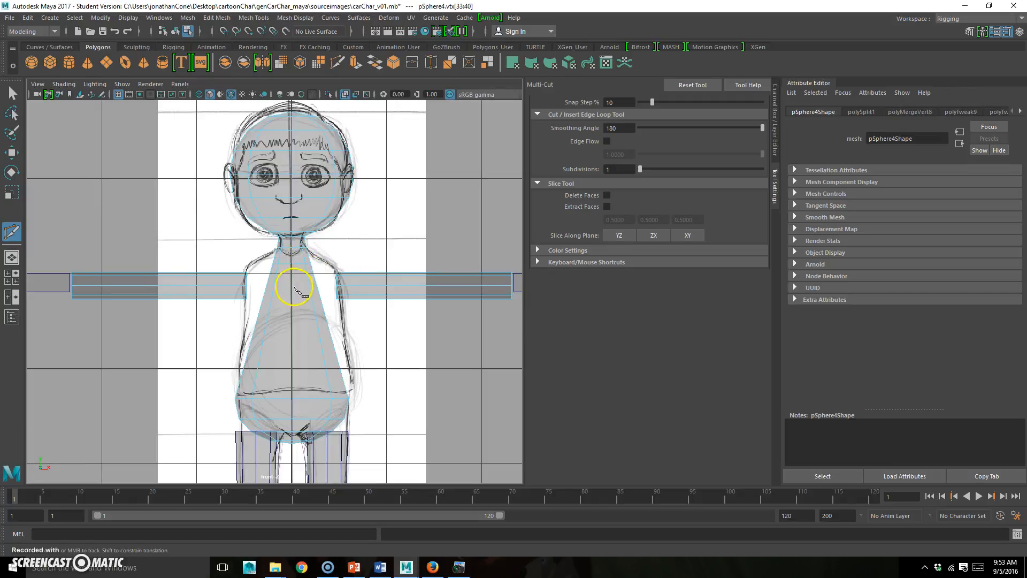
- Select the shoulder-height edge loop, widen it to the reference sketch's shoulders and adjust its height
{"action": "left_click", "coordinate": [307, 264]}
{"action": "key", "text": "q"}
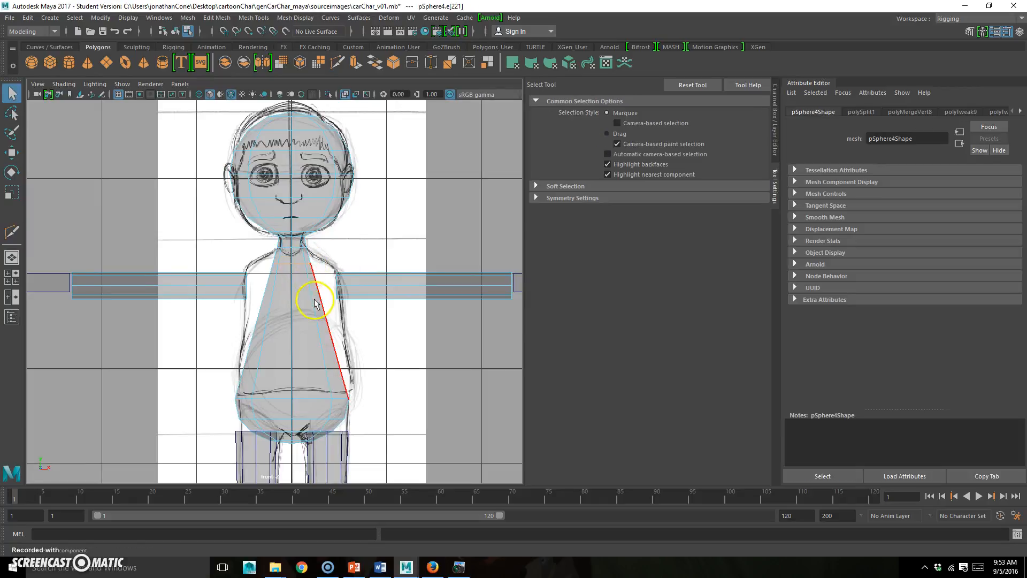
{"action": "key", "text": "r"}
{"action": "left_click_drag", "start_coordinate": [340, 264], "coordinate": [396, 268]}
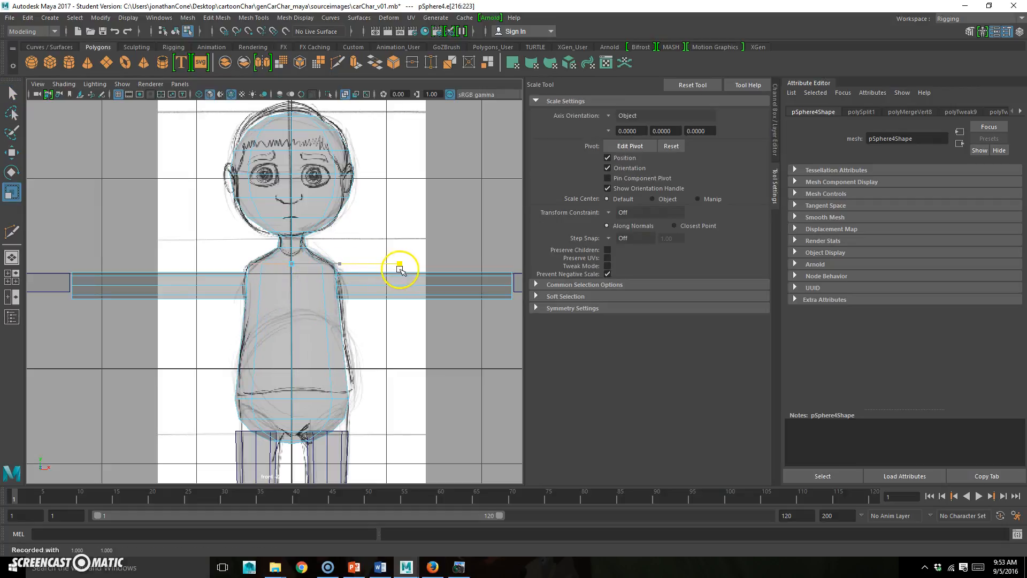
{"action": "key", "text": "w"}
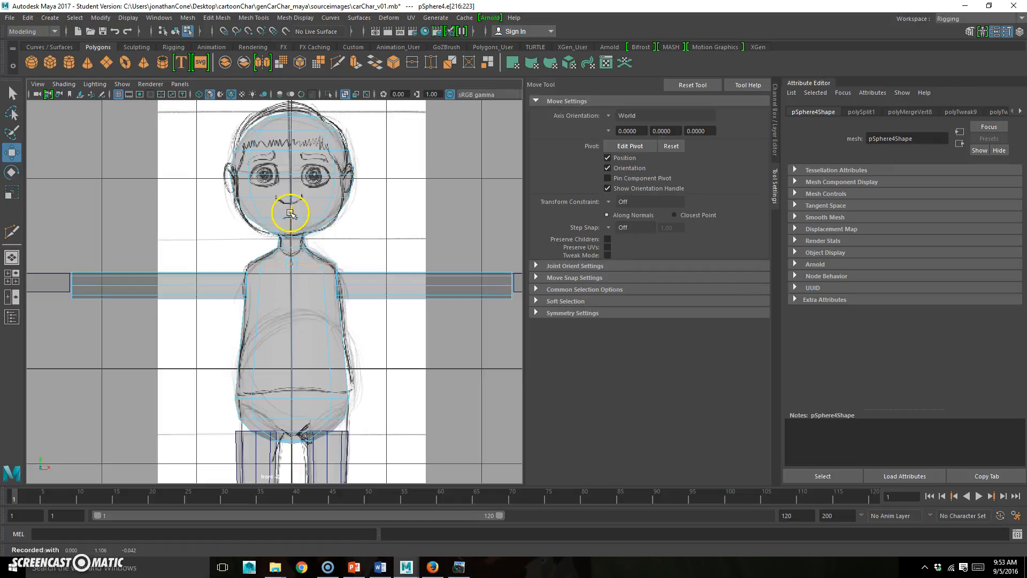
- Insert an edge loop around the torso at belly height and scale it horizontally to fit the sketch outline
{"action": "middle_click_drag", "start_coordinate": [332, 424], "coordinate": [339, 379], "text": "alt"}
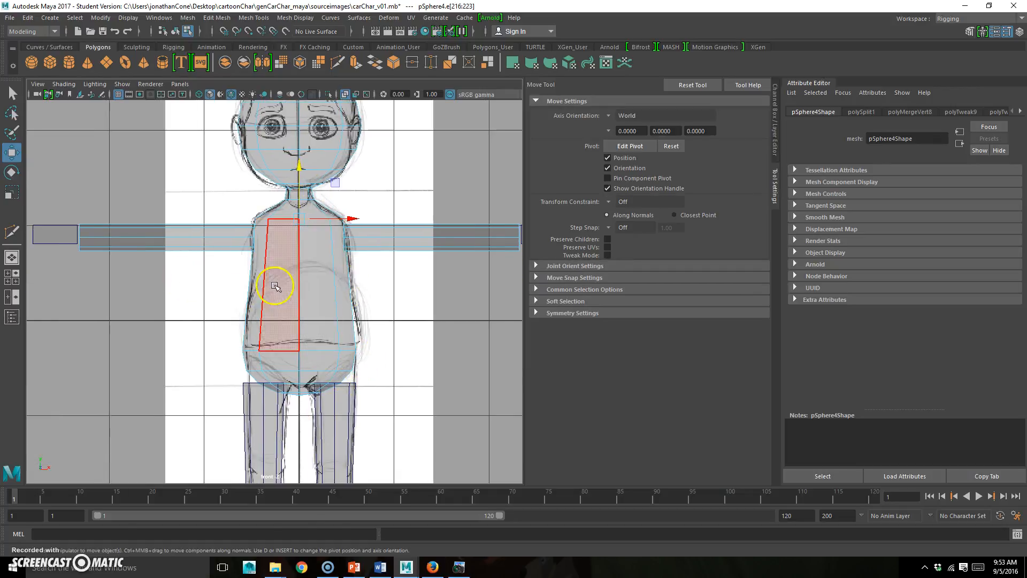
{"action": "key", "text": "ctrl+shift+x"}
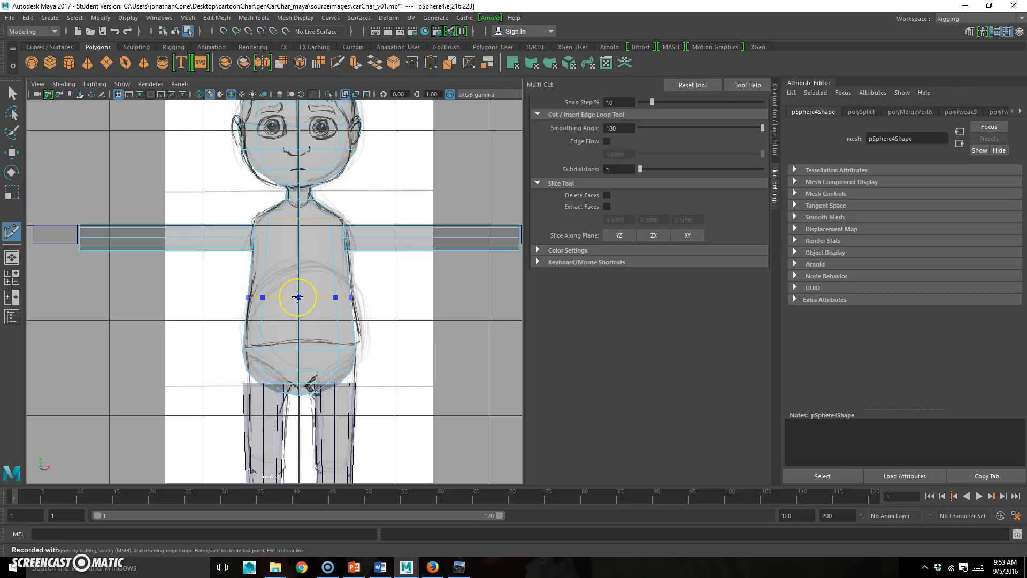
{"action": "key", "text": "Return"}
{"action": "key", "text": "q"}
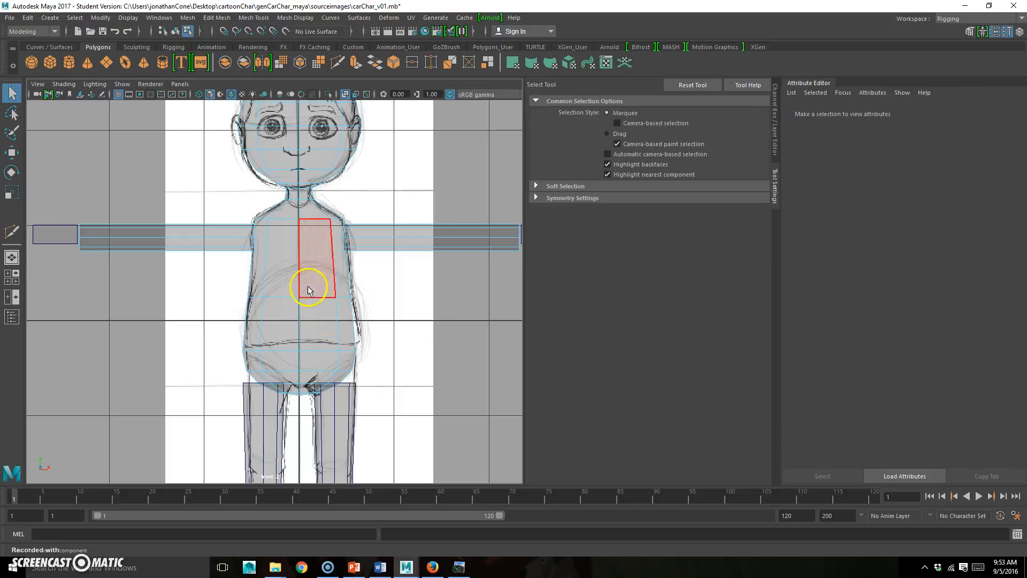
{"action": "left_click", "coordinate": [309, 295]}
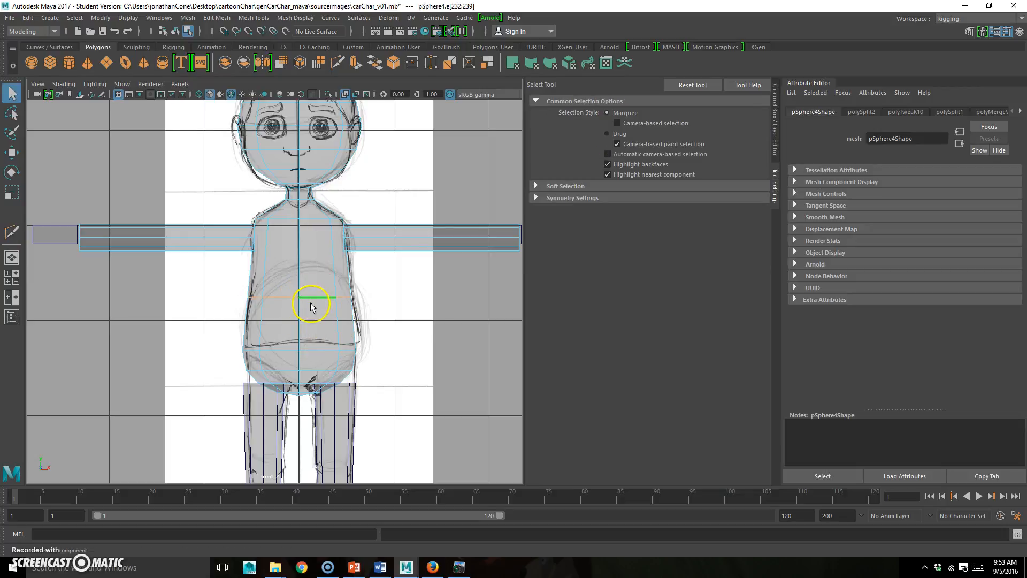
{"action": "key", "text": "r"}
{"action": "left_click_drag", "start_coordinate": [352, 296], "coordinate": [345, 297]}
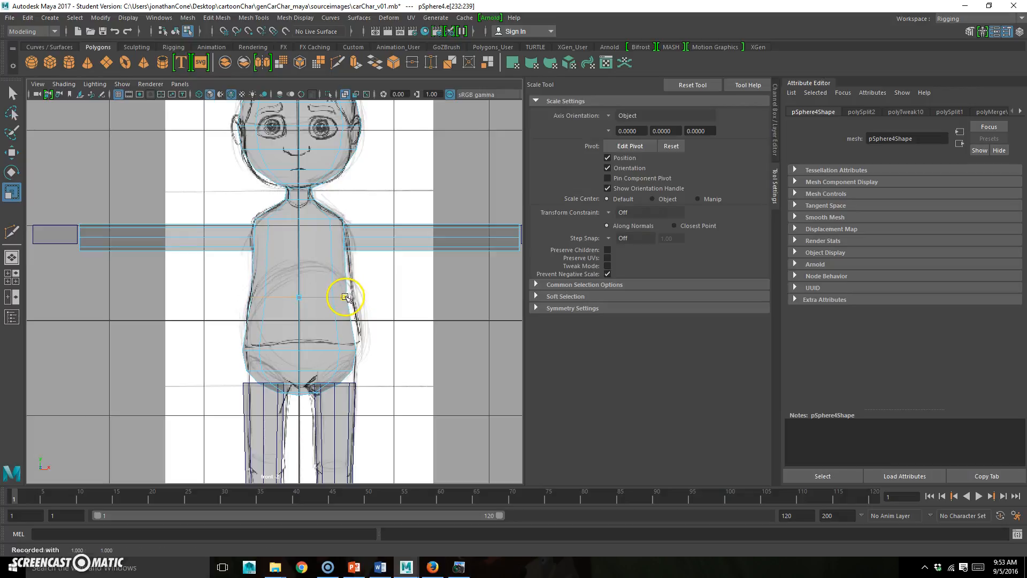
- Select the edge loop around the top of the hips and scale its width to the sketch outline
{"action": "middle_click_drag", "start_coordinate": [312, 381], "coordinate": [319, 361], "text": "alt"}
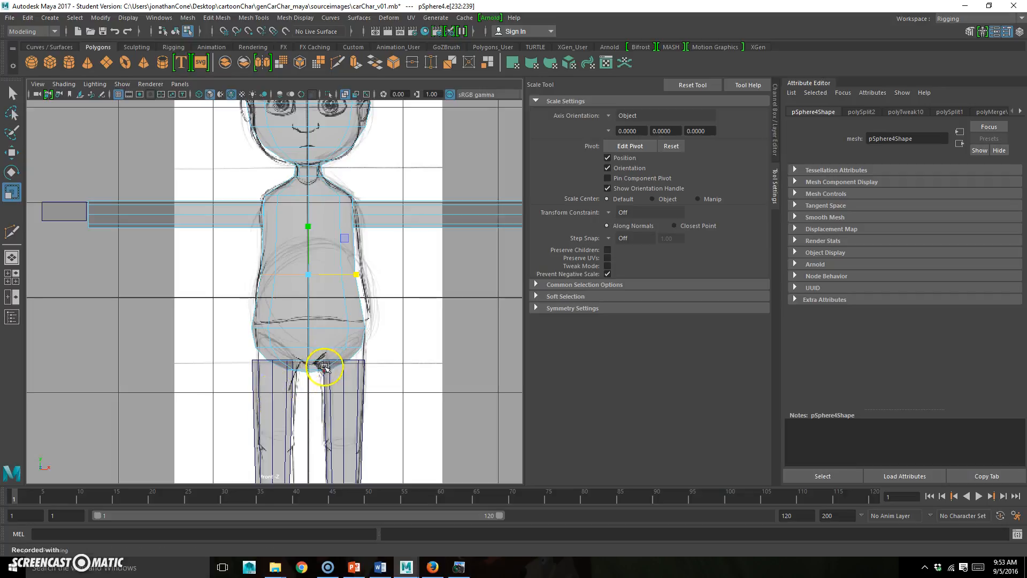
{"action": "double_click", "coordinate": [346, 329]}
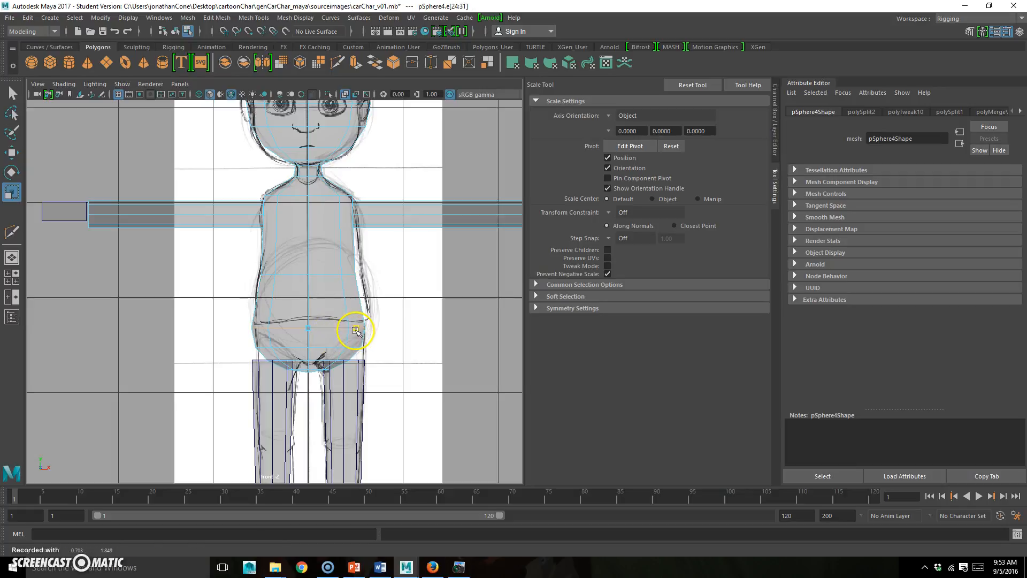
{"action": "middle_click_drag", "start_coordinate": [327, 249], "coordinate": [342, 283], "text": "alt"}
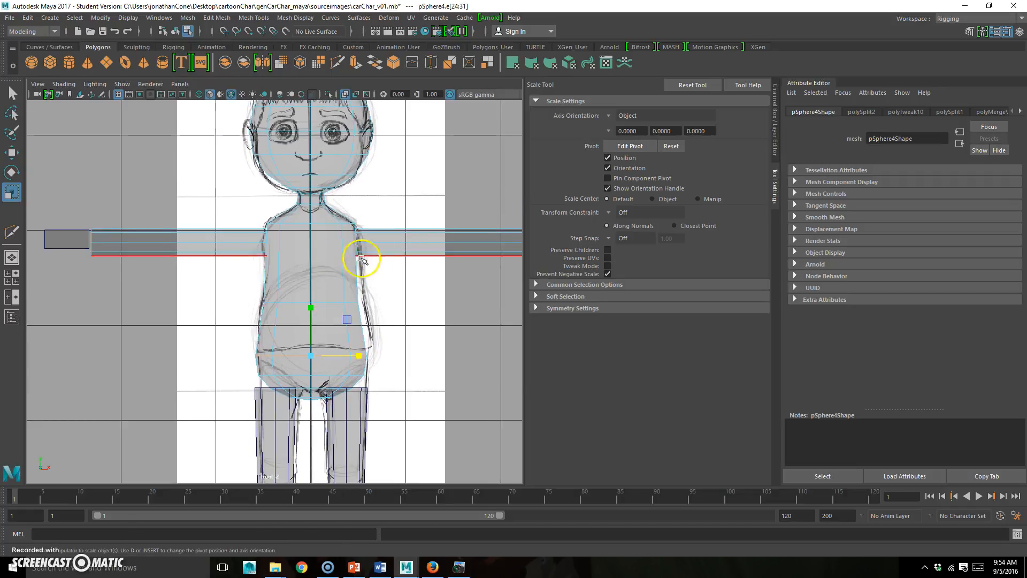
- Insert another edge loop around the chest just below the arms with Multi-Cut
{"action": "right_click_drag", "start_coordinate": [284, 269], "coordinate": [328, 265], "text": "alt"}
{"action": "middle_click_drag", "start_coordinate": [328, 265], "coordinate": [303, 291], "text": "alt"}
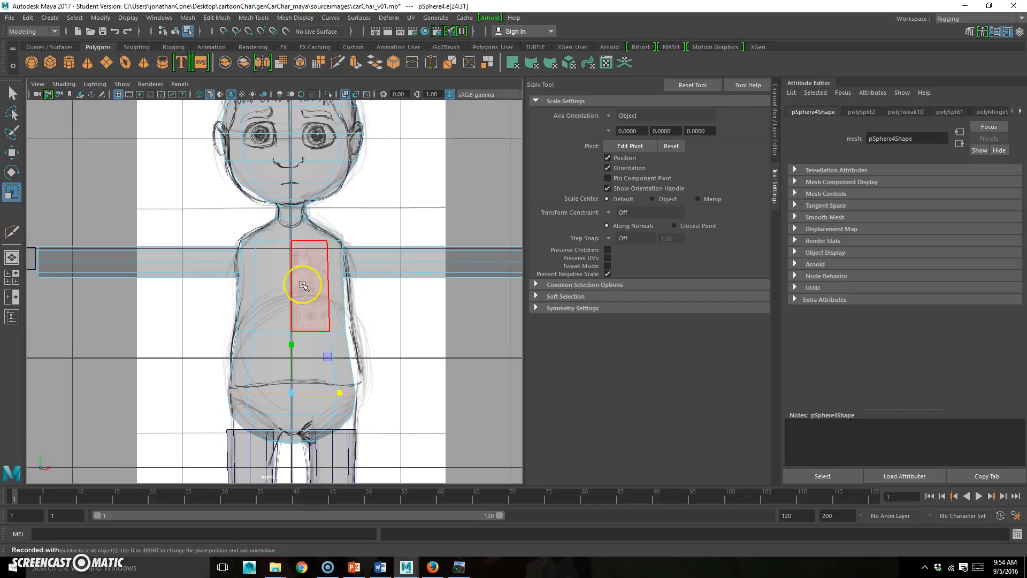
{"action": "left_click", "coordinate": [17, 239]}
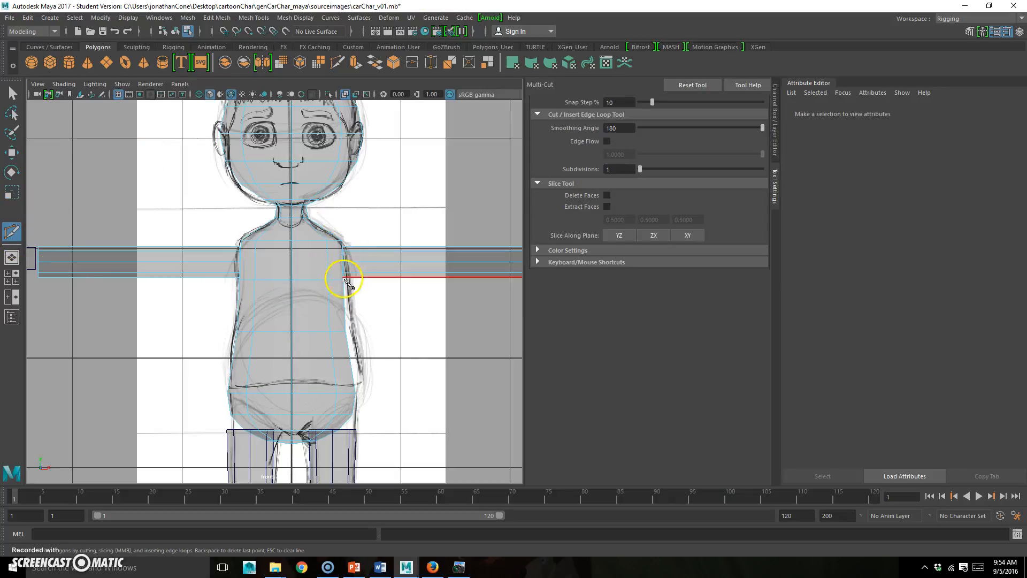
{"action": "scroll", "coordinate": [335, 278], "scroll_direction": "down", "scroll_amount": 3}
{"action": "scroll", "coordinate": [362, 305], "scroll_direction": "up", "scroll_amount": 2}
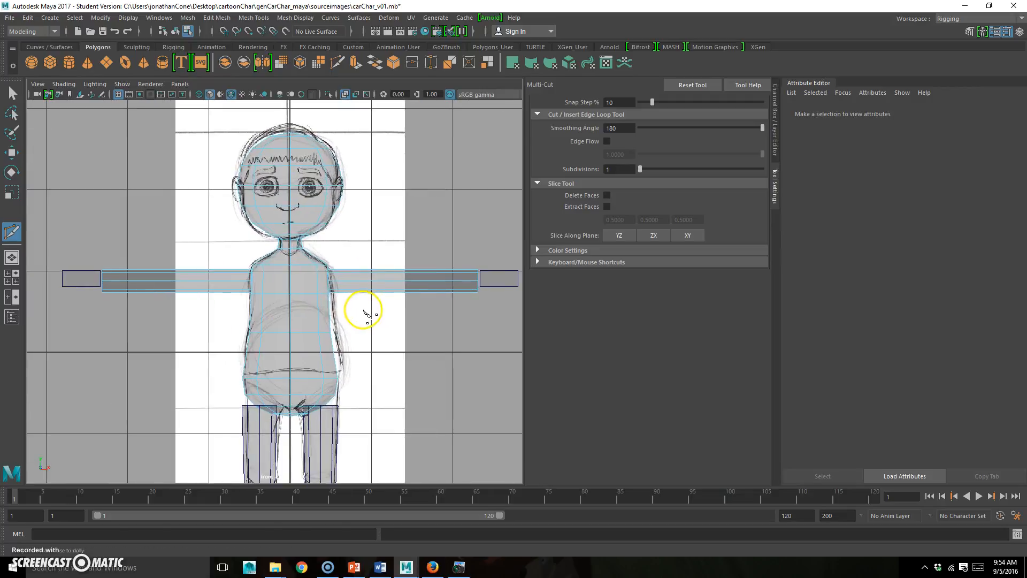
- Select the chest edge loop below the arms, scale it horizontally to fit the sketch, and return to object mode
{"action": "key", "text": "q"}
{"action": "left_click", "coordinate": [322, 298]}
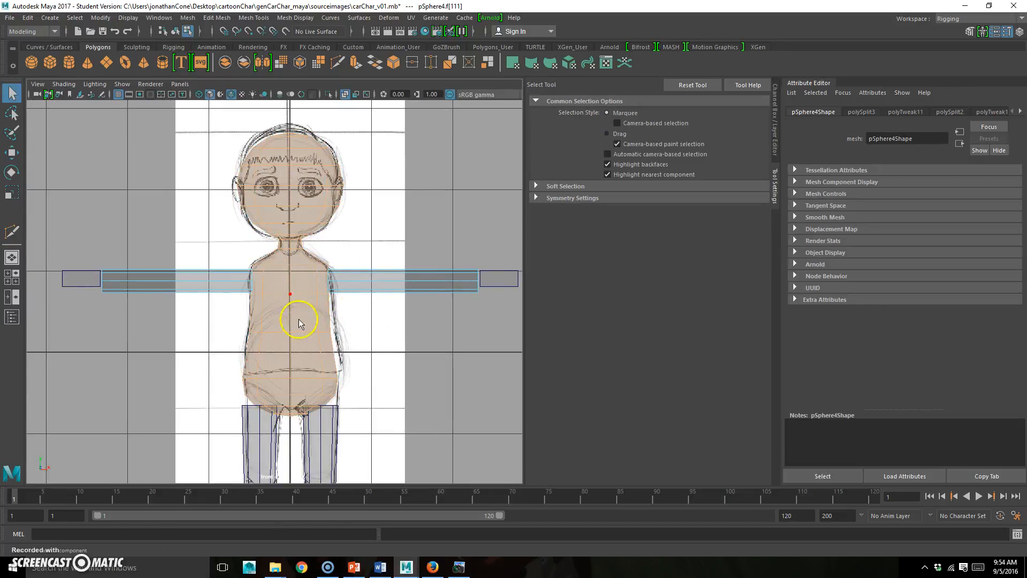
{"action": "left_click", "coordinate": [436, 304]}
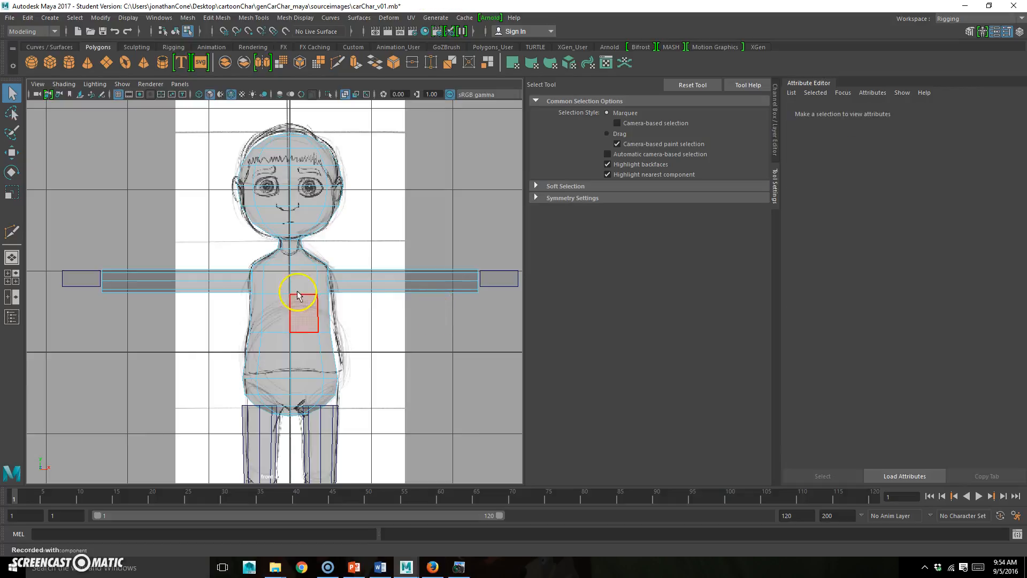
{"action": "double_click", "coordinate": [305, 296]}
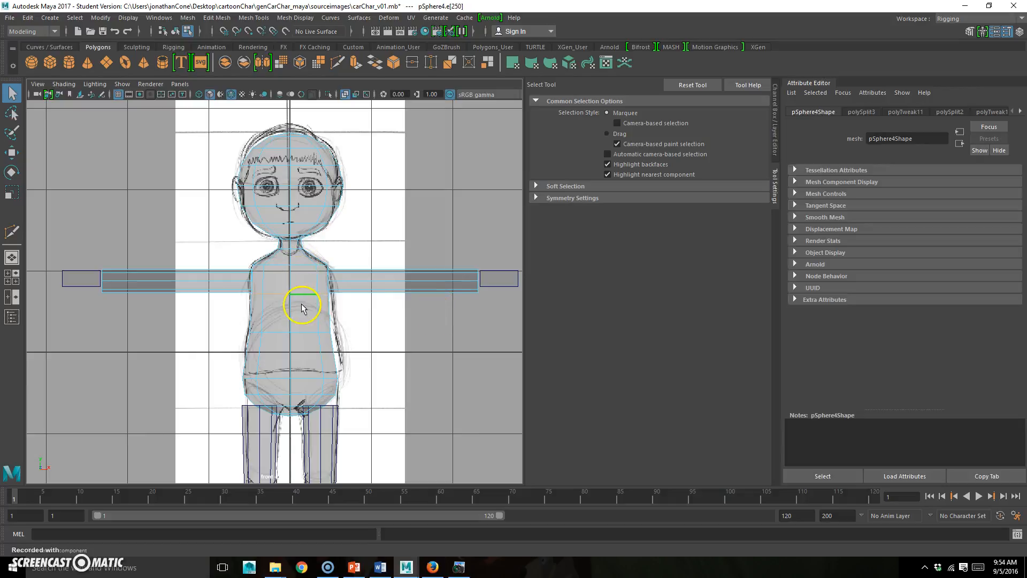
{"action": "key", "text": "r"}
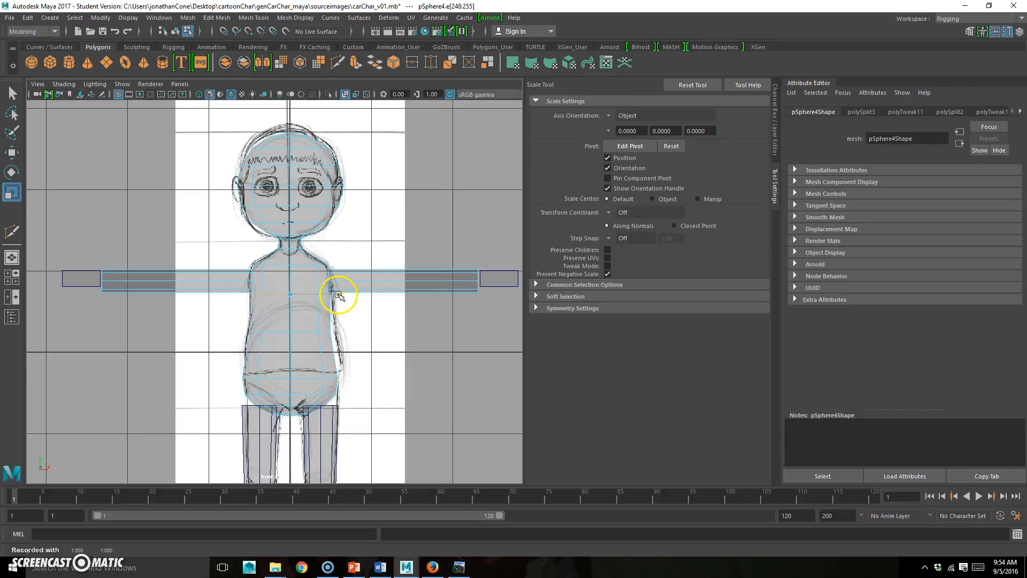
{"action": "right_click_drag", "start_coordinate": [303, 319], "coordinate": [344, 288]}
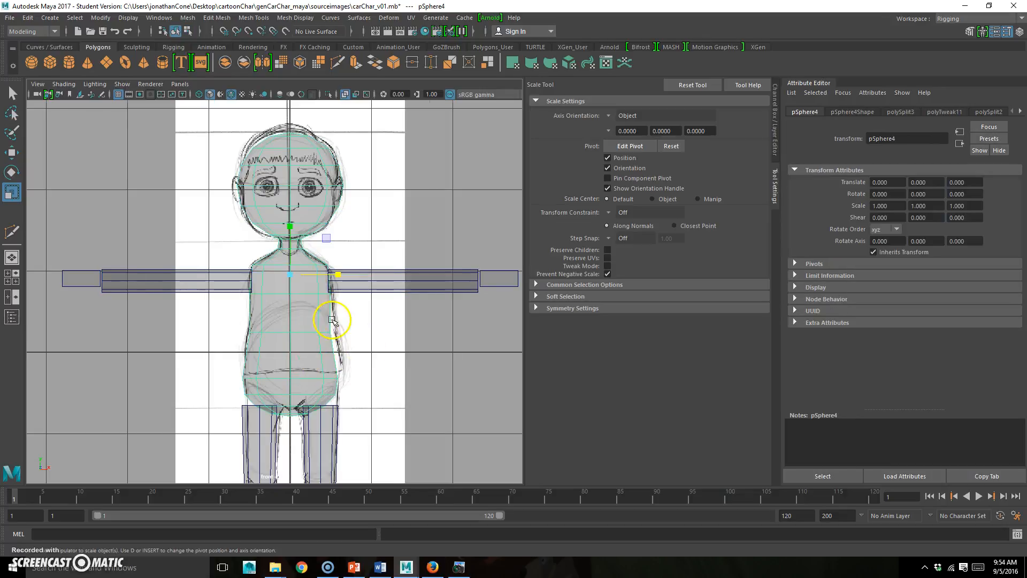
- In the side view, select the upper hip edge loop and reduce its depth to match the sketch profile
{"action": "middle_click_drag", "start_coordinate": [333, 319], "coordinate": [297, 314], "text": "alt"}
{"action": "key", "text": "space"}
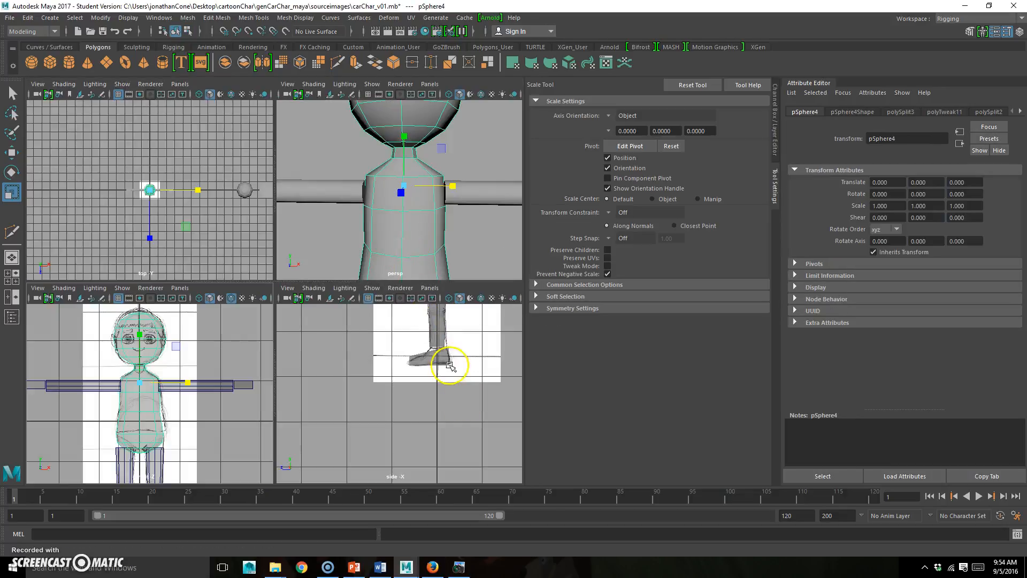
{"action": "key", "text": "space"}
{"action": "middle_click_drag", "start_coordinate": [364, 252], "coordinate": [337, 356], "text": "alt"}
{"action": "right_click_drag", "start_coordinate": [329, 258], "coordinate": [328, 223]}
{"action": "double_click", "coordinate": [326, 340]}
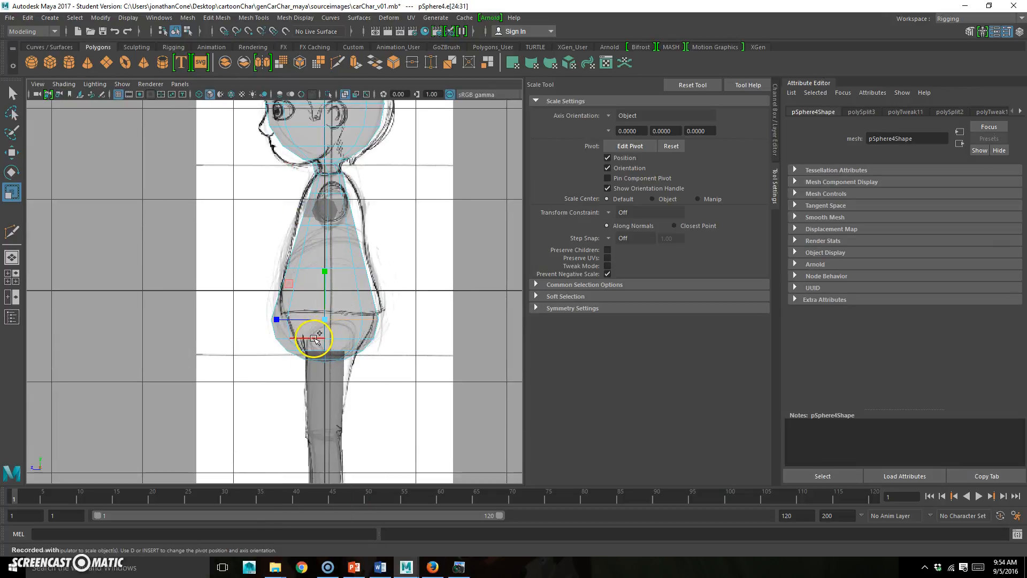
{"action": "left_click_drag", "start_coordinate": [278, 327], "coordinate": [280, 328]}
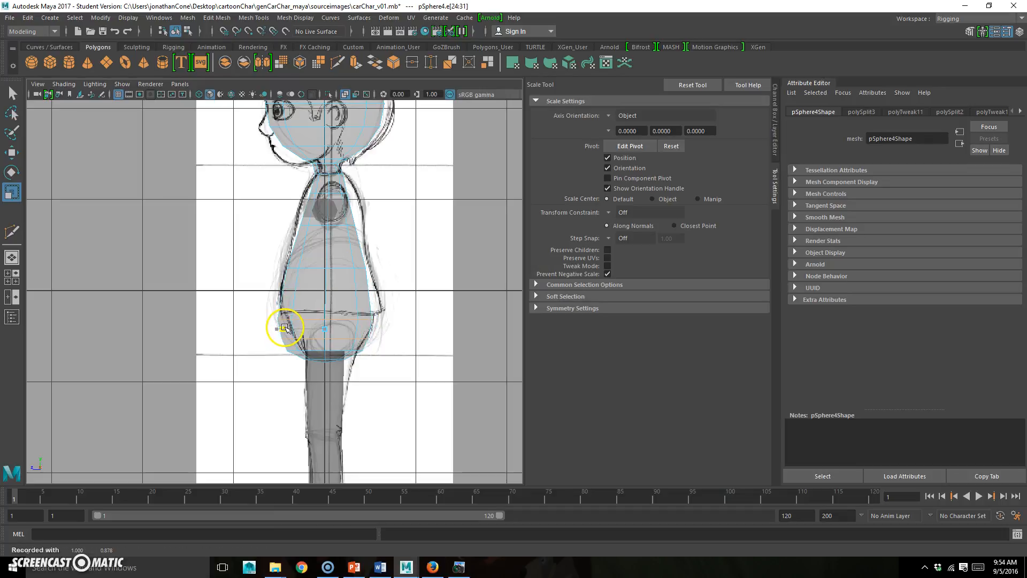
- Select the lower hip edge loops with the Move tool, and switch the body mesh to vertex editing
{"action": "key", "text": "e"}
{"action": "key", "text": "w"}
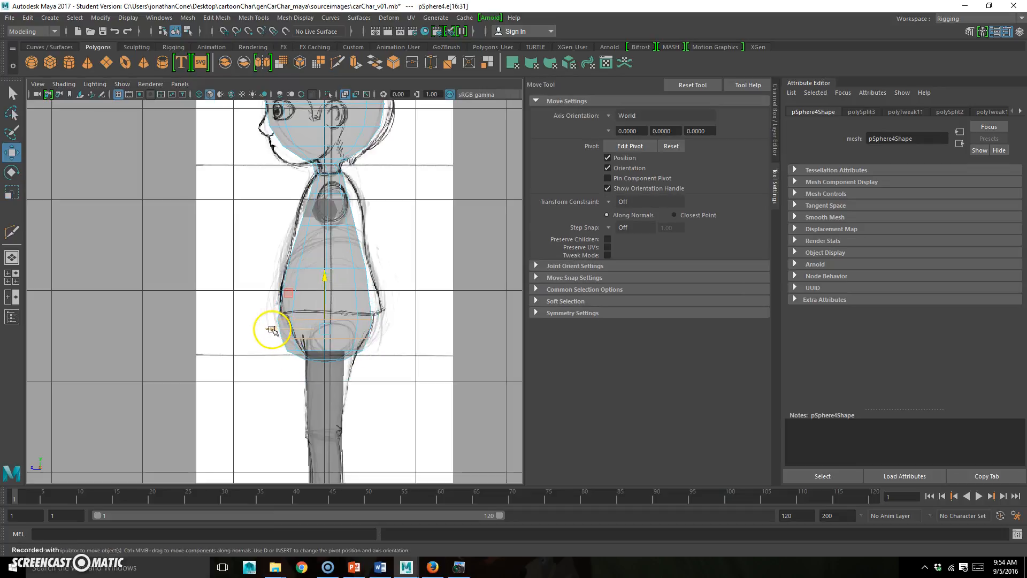
{"action": "double_click", "coordinate": [298, 355]}
{"action": "left_click", "coordinate": [289, 349]}
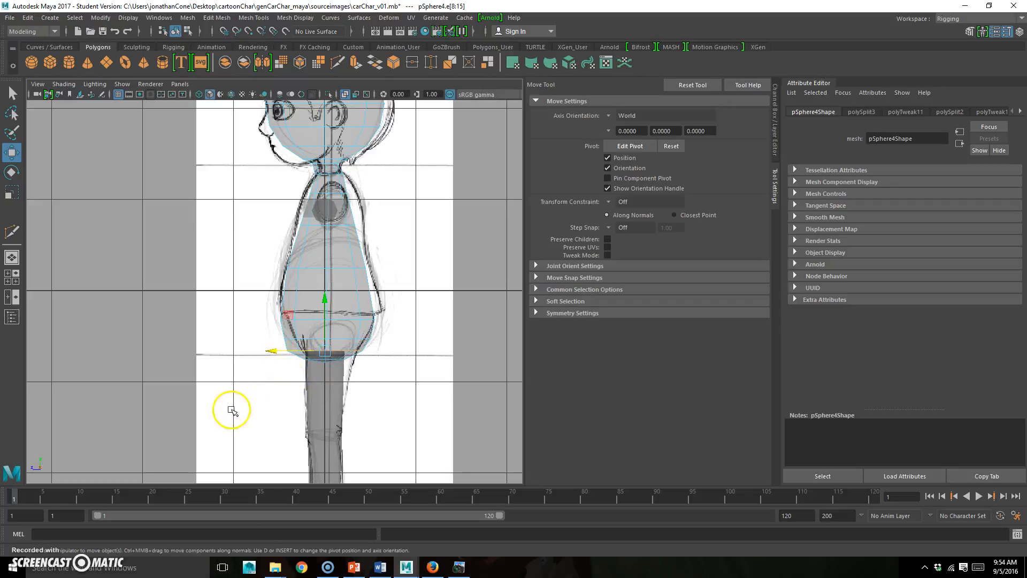
{"action": "right_click_drag", "start_coordinate": [322, 352], "coordinate": [273, 320]}
{"action": "left_click_drag", "start_coordinate": [343, 345], "coordinate": [368, 348]}
{"action": "left_click", "coordinate": [427, 278]}
{"action": "left_click", "coordinate": [354, 317]}
{"action": "right_click_drag", "start_coordinate": [348, 305], "coordinate": [306, 273]}
{"action": "left_click_drag", "start_coordinate": [416, 335], "coordinate": [422, 332]}
- Select the vertices at the base of the hips, narrow them in depth and move them to fit the side sketch
{"action": "left_click_drag", "start_coordinate": [233, 422], "coordinate": [406, 345]}
{"action": "key", "text": "r"}
{"action": "middle_click_drag", "start_coordinate": [278, 355], "coordinate": [290, 357]}
{"action": "key", "text": "w"}
{"action": "middle_click_drag", "start_coordinate": [291, 321], "coordinate": [297, 320]}
{"action": "left_click_drag", "start_coordinate": [295, 321], "coordinate": [294, 321]}
- Move the bottom hip vertices vertically, and shift the front vertices of the row above inward to fit the side sketch
{"action": "left_click_drag", "start_coordinate": [287, 387], "coordinate": [378, 354]}
{"action": "left_click_drag", "start_coordinate": [328, 311], "coordinate": [328, 309]}
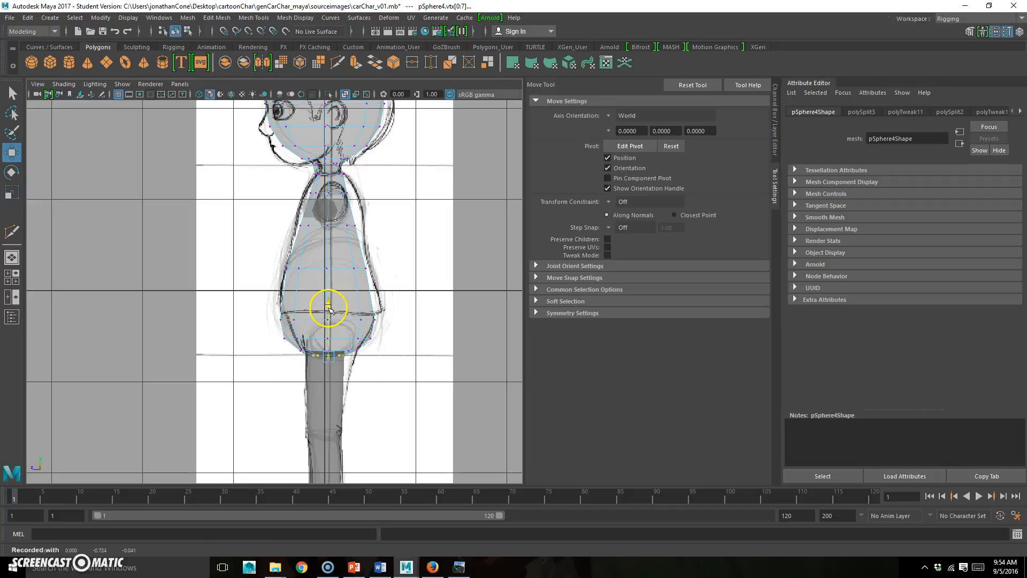
{"action": "left_click_drag", "start_coordinate": [259, 344], "coordinate": [395, 332]}
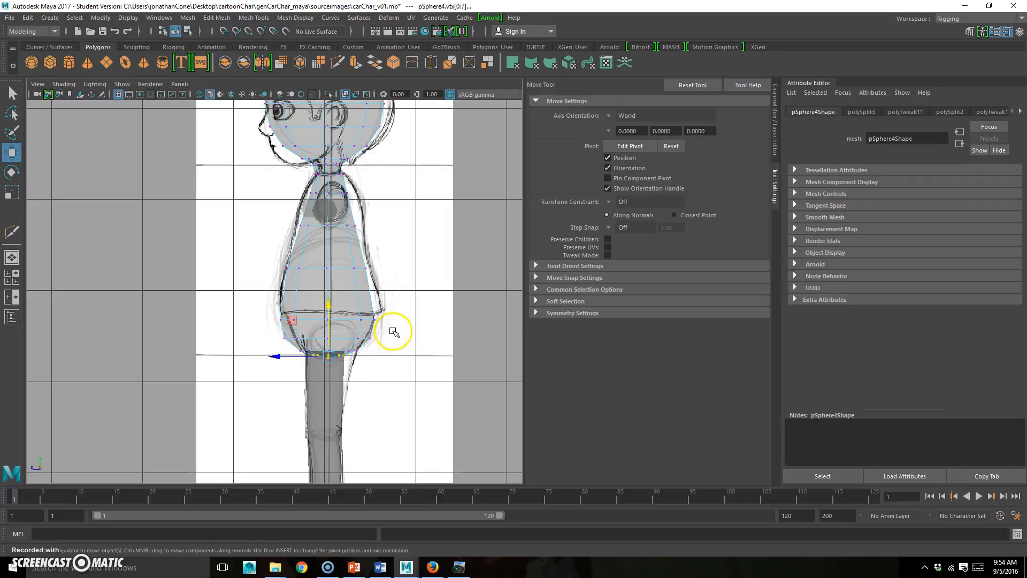
{"action": "scroll", "coordinate": [379, 327], "scroll_direction": "up", "scroll_amount": 4}
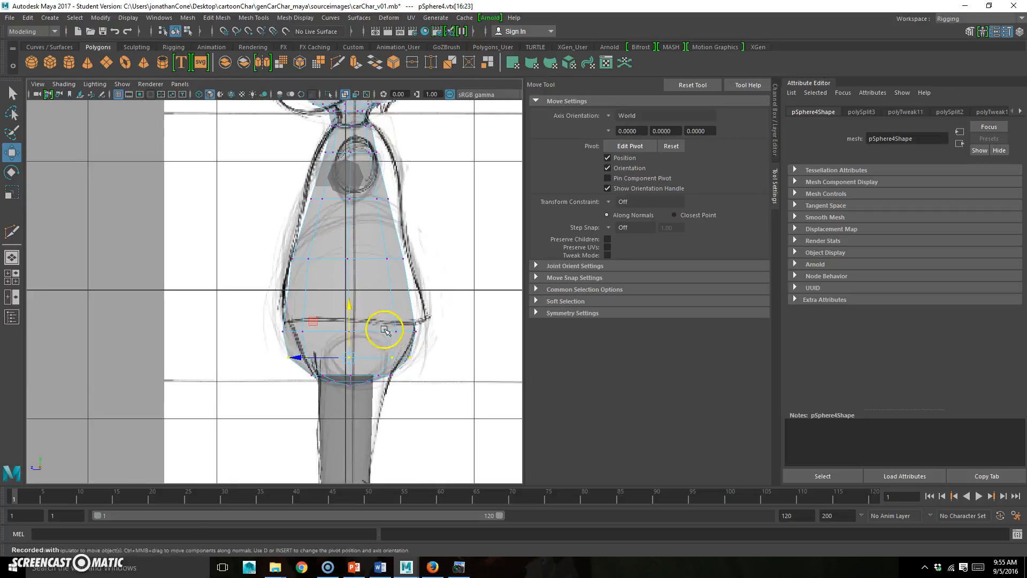
{"action": "left_click_drag", "start_coordinate": [252, 323], "coordinate": [329, 299]}
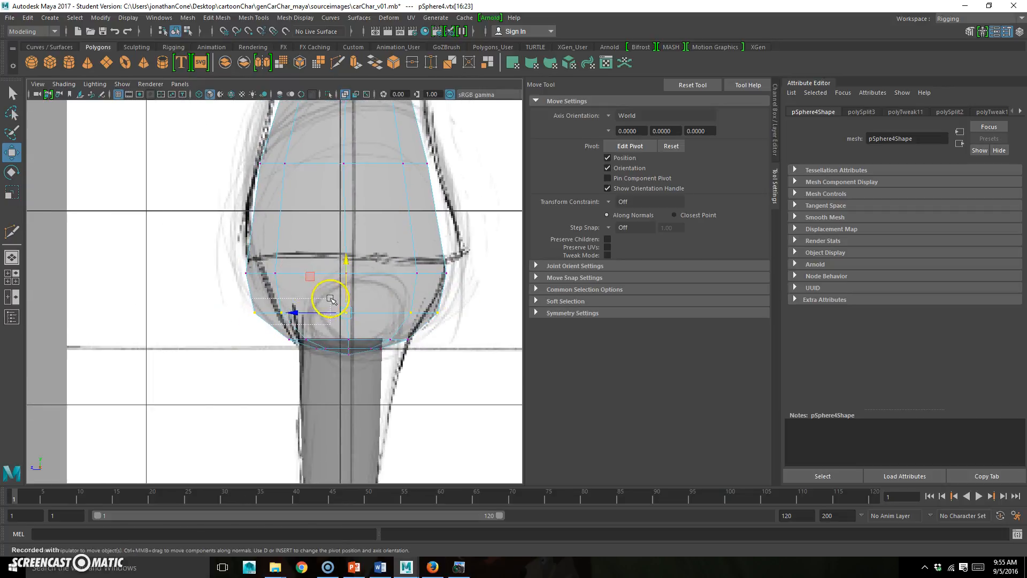
{"action": "left_click_drag", "start_coordinate": [215, 313], "coordinate": [226, 312]}
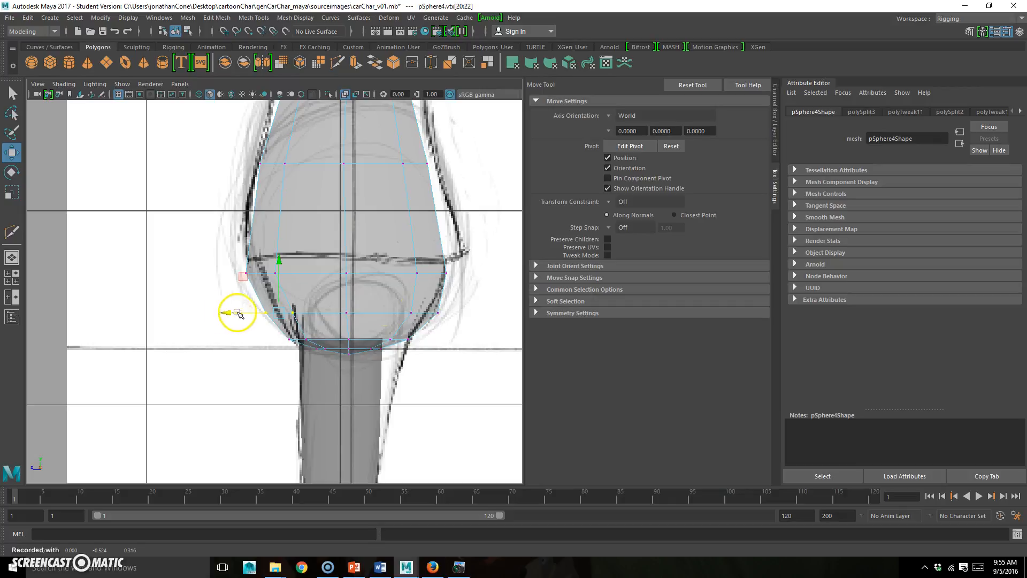
- Move the front vertices of the widest hip row inward and its rear vertices outward to follow the side sketch
{"action": "left_click_drag", "start_coordinate": [378, 240], "coordinate": [256, 273]}
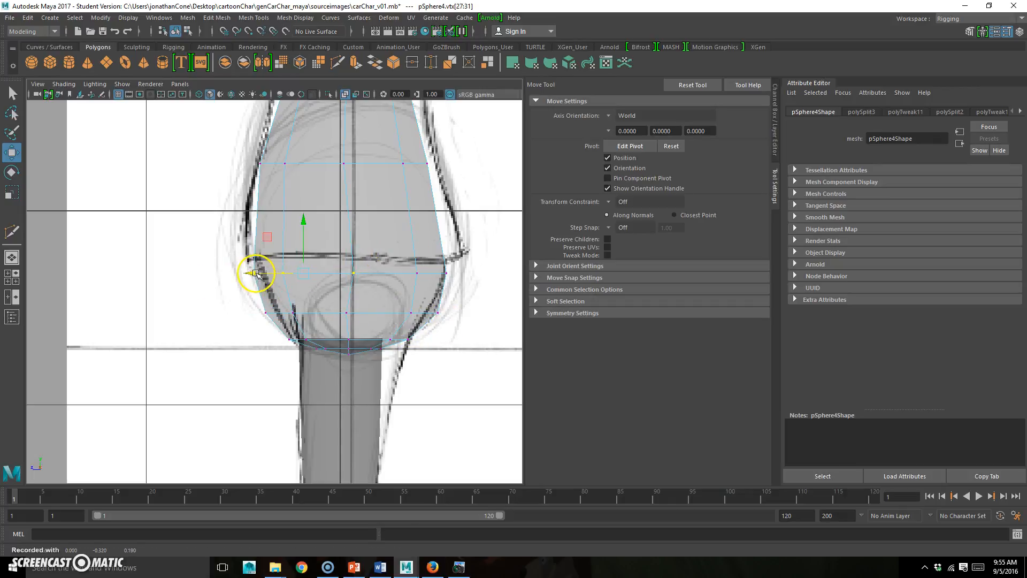
{"action": "right_click_drag", "start_coordinate": [409, 243], "coordinate": [342, 234], "text": "alt"}
{"action": "middle_click_drag", "start_coordinate": [341, 234], "coordinate": [328, 254], "text": "alt"}
{"action": "right_click_drag", "start_coordinate": [275, 280], "coordinate": [353, 285], "text": "alt"}
{"action": "scroll", "coordinate": [354, 285], "scroll_direction": "up", "scroll_amount": 1}
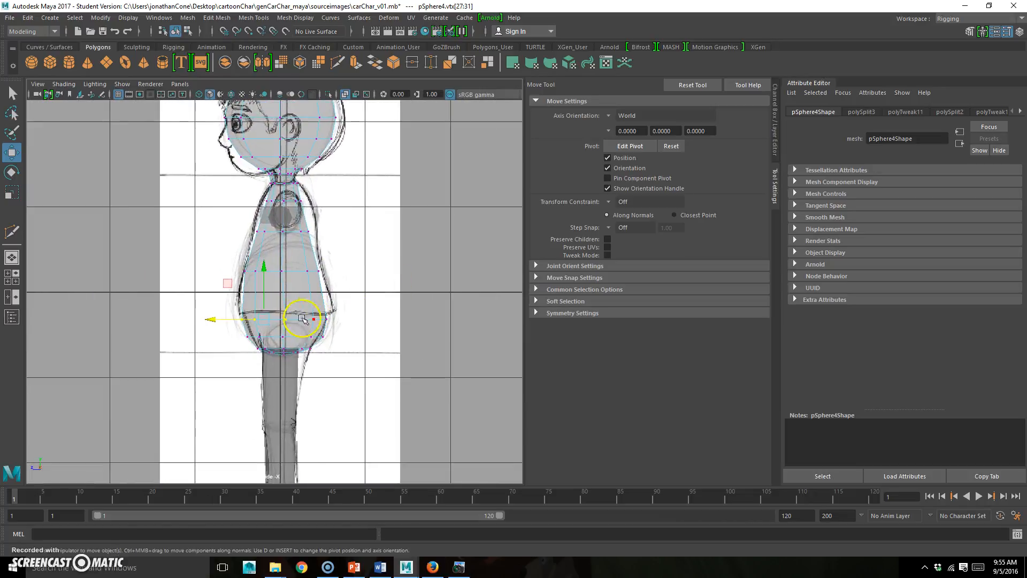
{"action": "left_click_drag", "start_coordinate": [347, 308], "coordinate": [307, 326]}
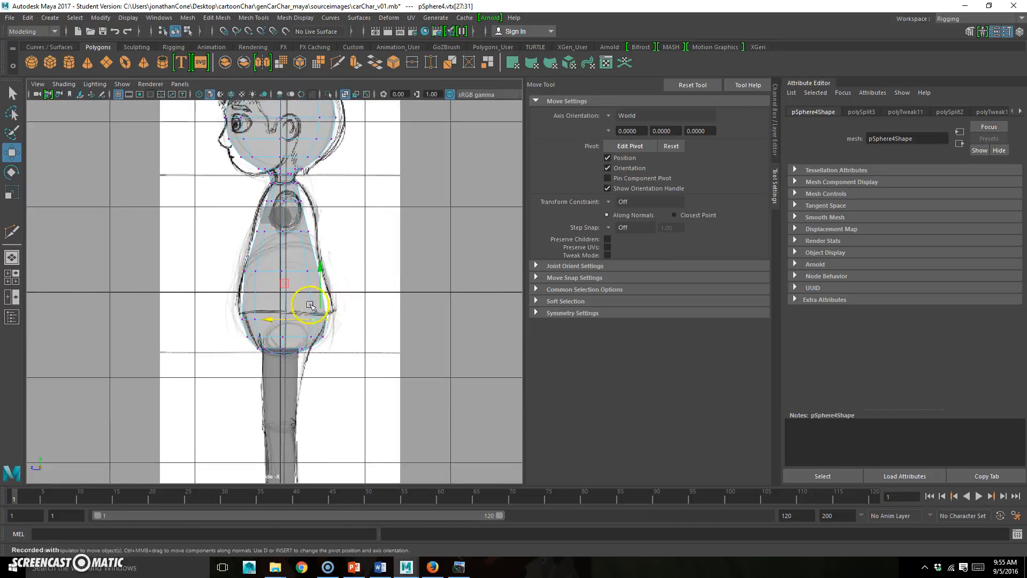
{"action": "left_click_drag", "start_coordinate": [290, 288], "coordinate": [295, 285]}
{"action": "key", "text": "ctrl+z"}
{"action": "left_click_drag", "start_coordinate": [272, 318], "coordinate": [276, 318]}
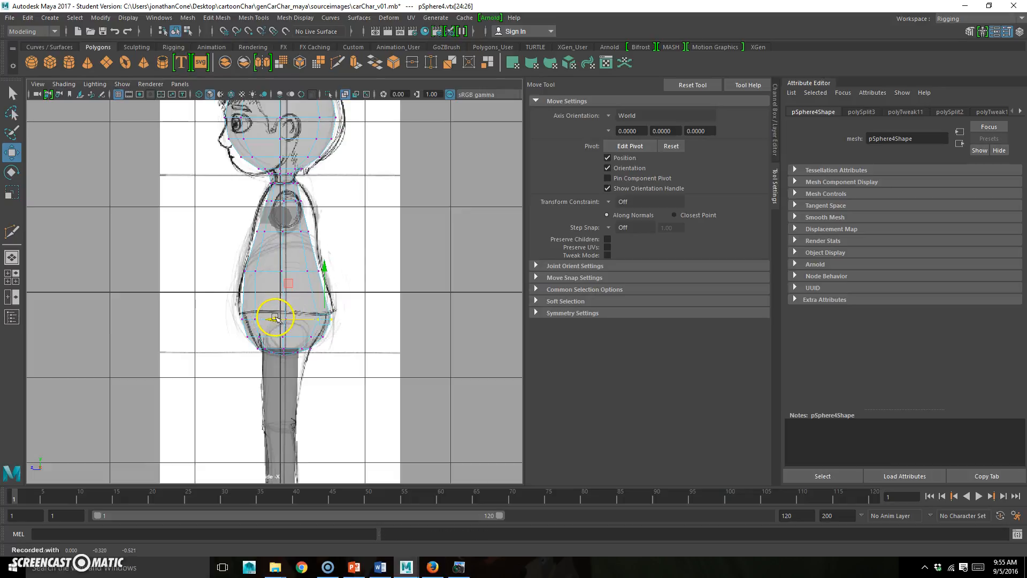
- Select the belly, chest and shoulder vertex rows in turn and shift them in depth to centre them on the side sketch
{"action": "left_click_drag", "start_coordinate": [355, 262], "coordinate": [230, 273]}
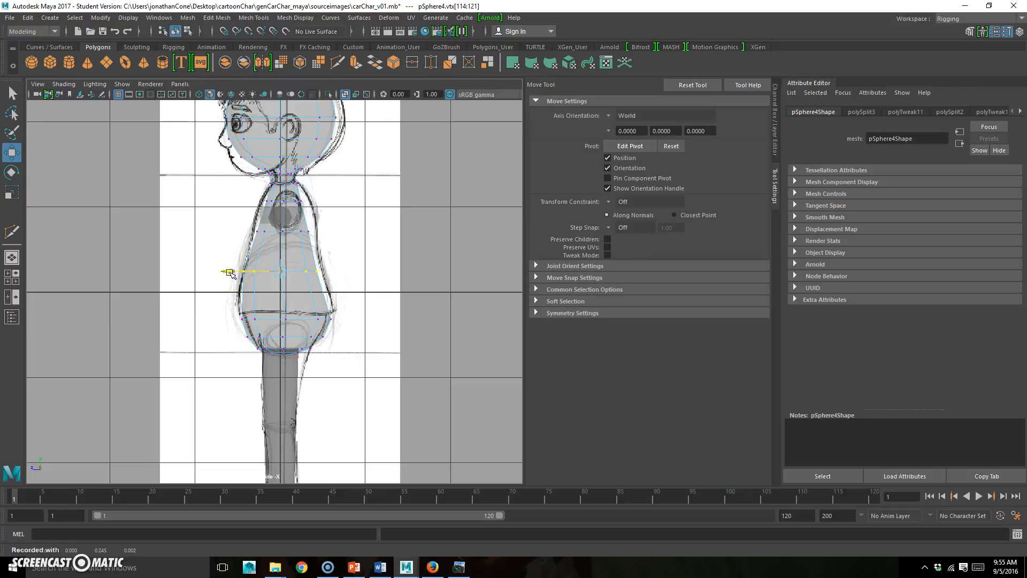
{"action": "left_click_drag", "start_coordinate": [213, 246], "coordinate": [348, 214]}
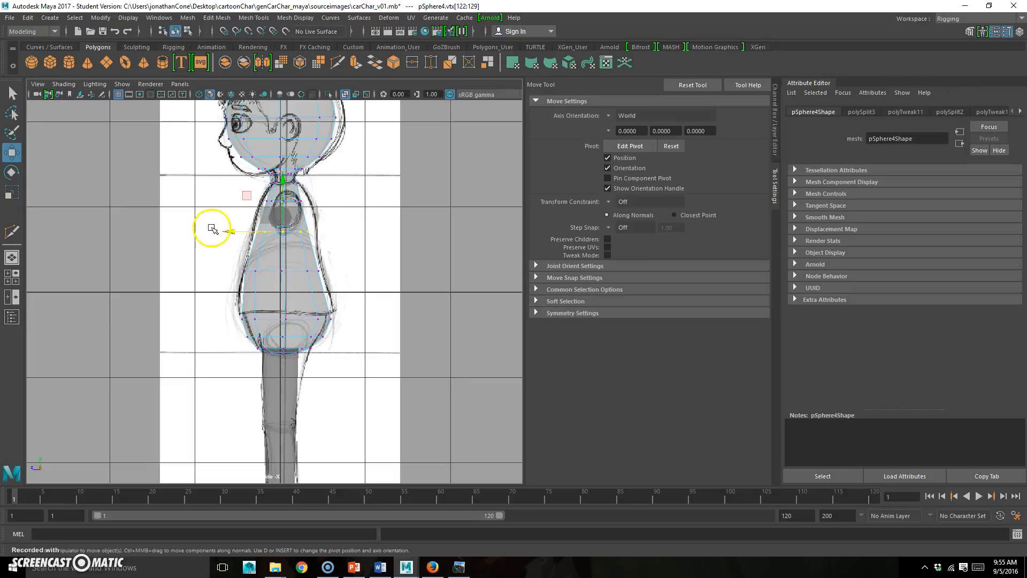
{"action": "left_click_drag", "start_coordinate": [231, 231], "coordinate": [339, 194]}
{"action": "left_click_drag", "start_coordinate": [227, 202], "coordinate": [231, 201]}
- Scale the chest and shoulder vertex rows wider in depth to meet the torso outline in the side sketch
{"action": "left_click_drag", "start_coordinate": [246, 242], "coordinate": [353, 205], "text": "shift"}
{"action": "key", "text": "r"}
{"action": "left_click_drag", "start_coordinate": [243, 217], "coordinate": [228, 217]}
{"action": "left_click_drag", "start_coordinate": [203, 268], "coordinate": [358, 222], "text": "ctrl"}
{"action": "left_click_drag", "start_coordinate": [243, 202], "coordinate": [243, 200]}
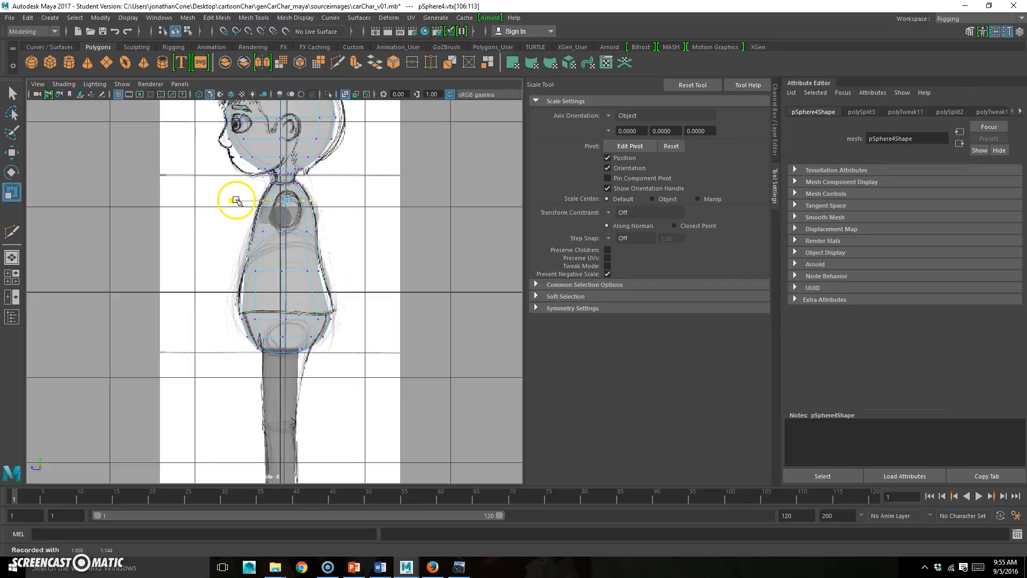
- Narrow the upper neck vertices in depth and reposition the vertex row at the neck base to match the sketched neck
{"action": "middle_click_drag", "start_coordinate": [317, 174], "coordinate": [310, 234], "text": "alt"}
{"action": "right_click_drag", "start_coordinate": [257, 227], "coordinate": [321, 222], "text": "alt"}
{"action": "middle_click_drag", "start_coordinate": [227, 197], "coordinate": [209, 273], "text": "alt"}
{"action": "right_click_drag", "start_coordinate": [124, 275], "coordinate": [196, 227], "text": "alt"}
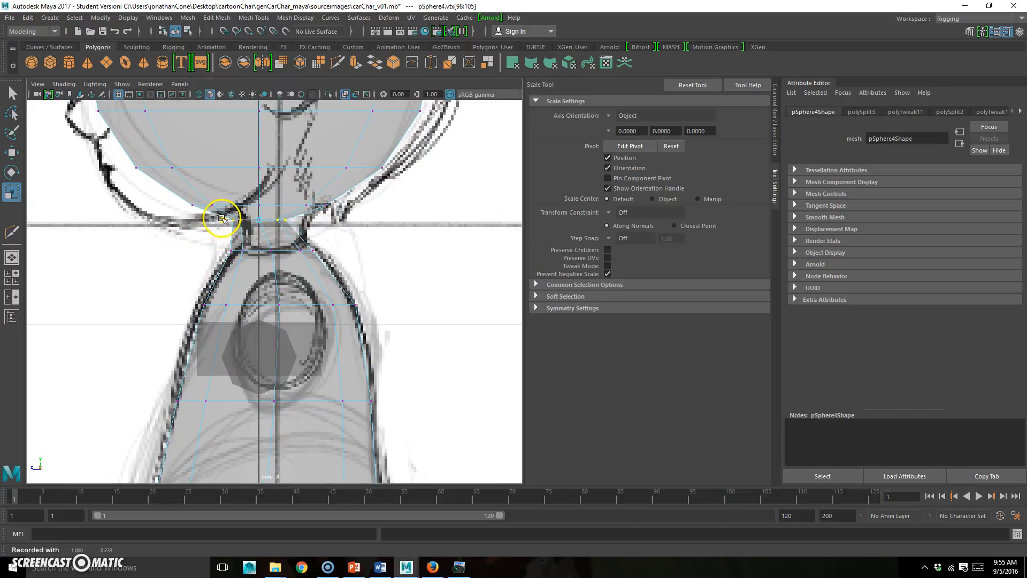
{"action": "key", "text": "w"}
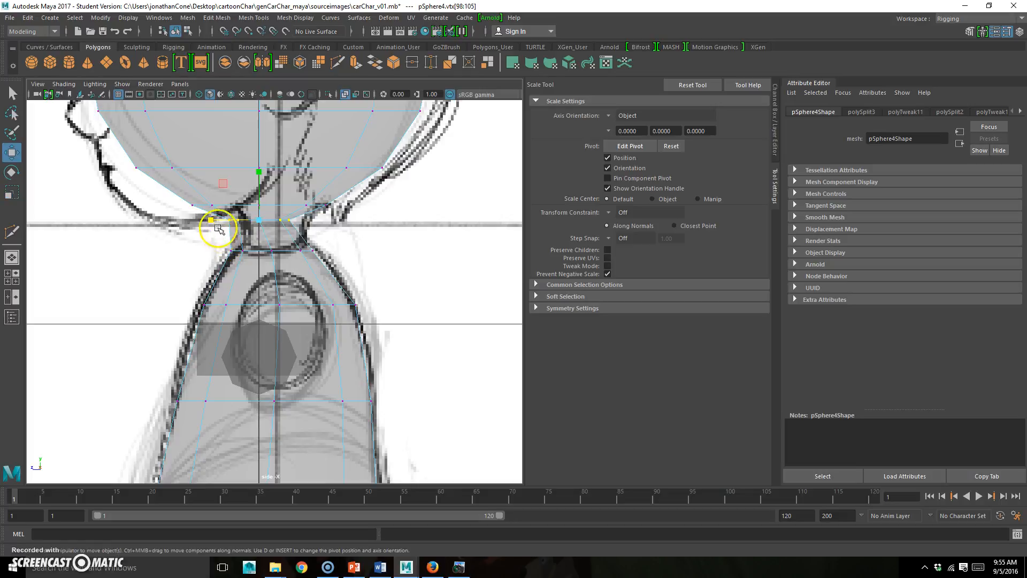
{"action": "left_click_drag", "start_coordinate": [220, 265], "coordinate": [326, 229]}
{"action": "key", "text": "r"}
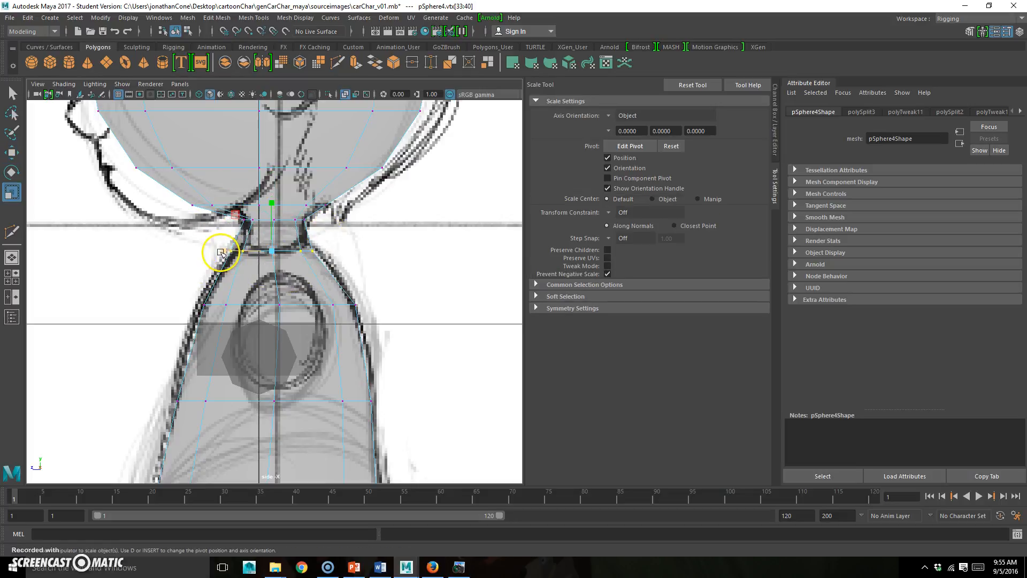
{"action": "key", "text": "w"}
{"action": "left_click_drag", "start_coordinate": [271, 209], "coordinate": [239, 217]}
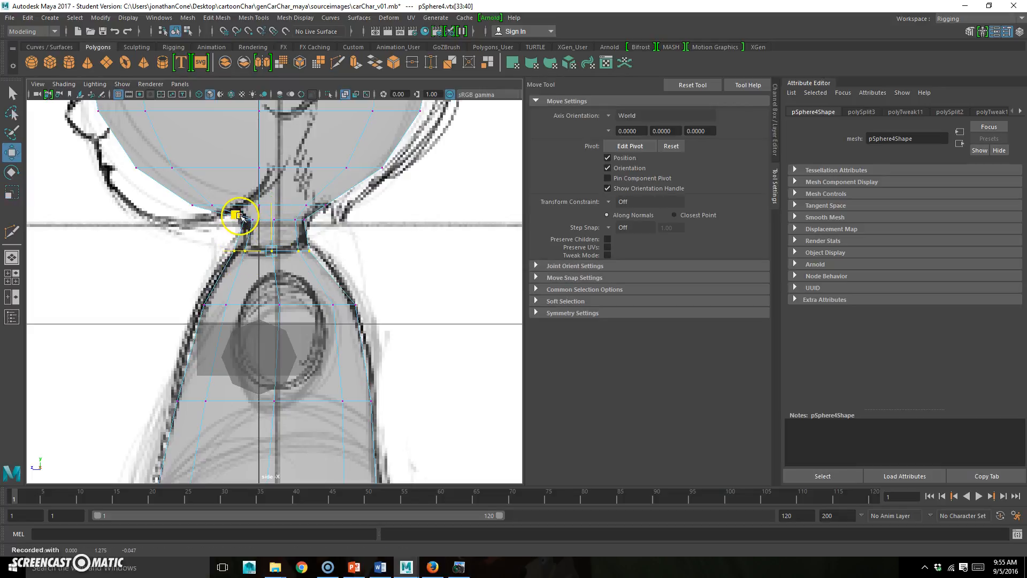
- Check the head, neck and torso outline against the side sketch
{"action": "scroll", "coordinate": [253, 275], "scroll_direction": "down", "scroll_amount": 5}
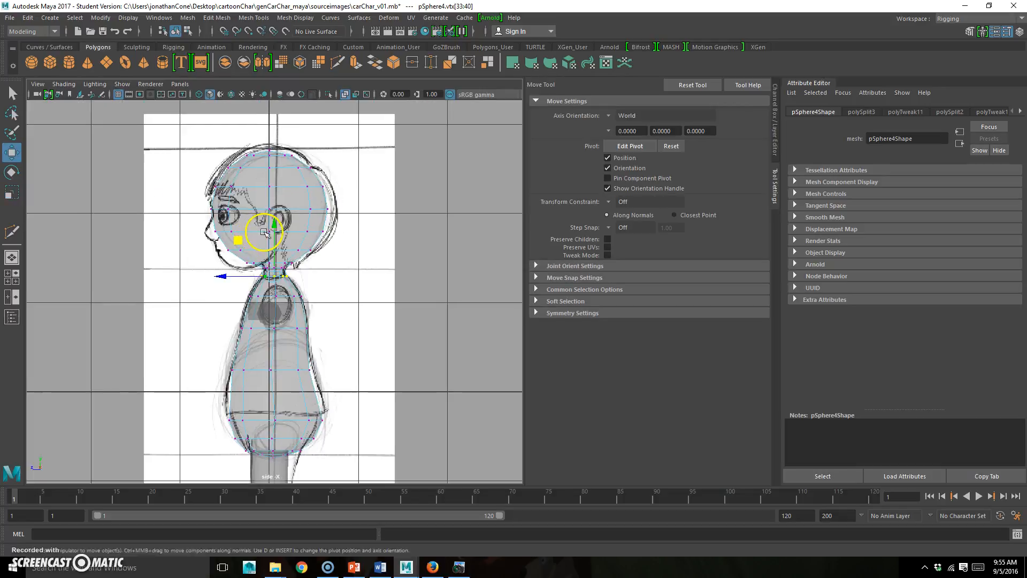
{"action": "scroll", "coordinate": [248, 240], "scroll_direction": "up", "scroll_amount": 5}
{"action": "middle_click_drag", "start_coordinate": [318, 237], "coordinate": [328, 261], "text": "alt"}
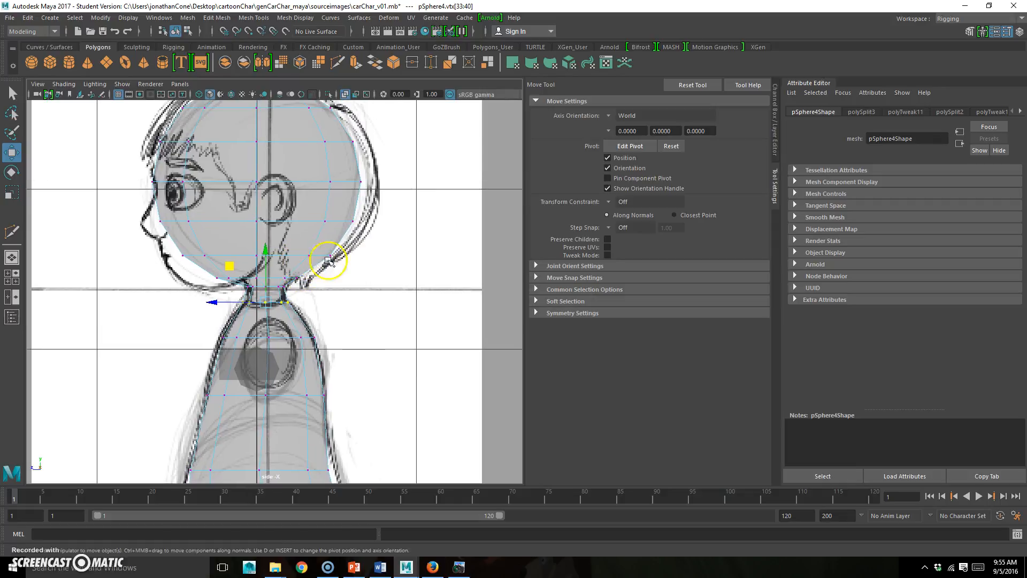
{"action": "middle_click_drag", "start_coordinate": [340, 328], "coordinate": [334, 133], "text": "alt"}
{"action": "middle_click_drag", "start_coordinate": [323, 236], "coordinate": [330, 449], "text": "alt"}
{"action": "middle_click_drag", "start_coordinate": [346, 330], "coordinate": [337, 284], "text": "alt"}
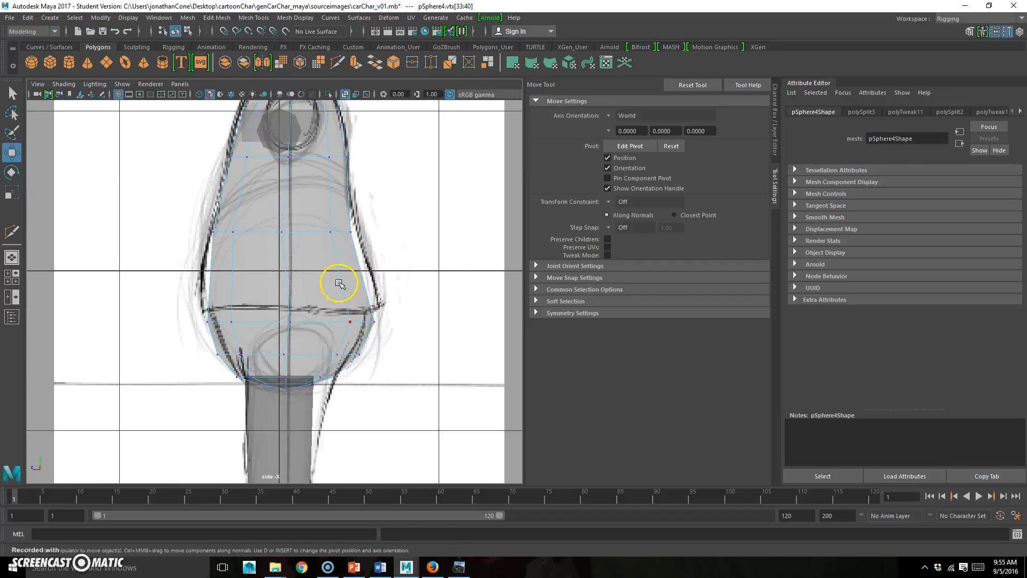
- Switch to the perspective view, clear the selection, and inspect the torso and the area where the legs meet the hips
{"action": "key", "text": "space"}
{"action": "key", "text": "space"}
{"action": "scroll", "coordinate": [403, 294], "scroll_direction": "down", "scroll_amount": 5}
{"action": "middle_click_drag", "start_coordinate": [339, 362], "coordinate": [340, 316], "text": "alt"}
{"action": "left_click", "coordinate": [425, 332]}
{"action": "left_click_drag", "start_coordinate": [399, 342], "coordinate": [336, 366], "text": "alt"}
{"action": "scroll", "coordinate": [326, 332], "scroll_direction": "up", "scroll_amount": 5}
{"action": "middle_click_drag", "start_coordinate": [326, 332], "coordinate": [339, 310], "text": "alt"}
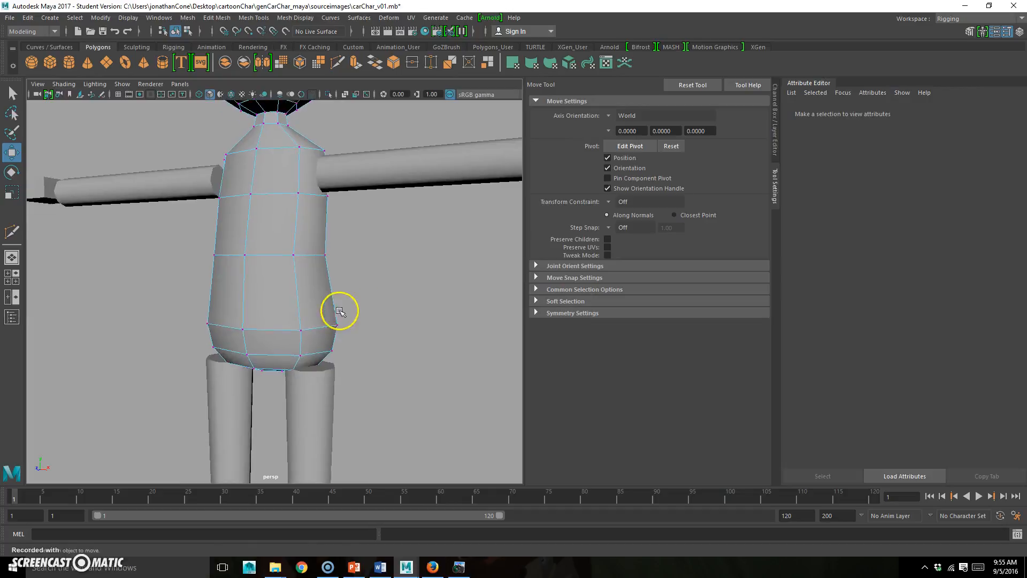
{"action": "left_click_drag", "start_coordinate": [339, 310], "coordinate": [275, 268], "text": "alt"}
{"action": "middle_click_drag", "start_coordinate": [275, 263], "coordinate": [281, 341], "text": "alt"}
{"action": "middle_click_drag", "start_coordinate": [282, 440], "coordinate": [304, 351], "text": "alt"}
{"action": "left_click_drag", "start_coordinate": [305, 351], "coordinate": [218, 362], "text": "alt"}
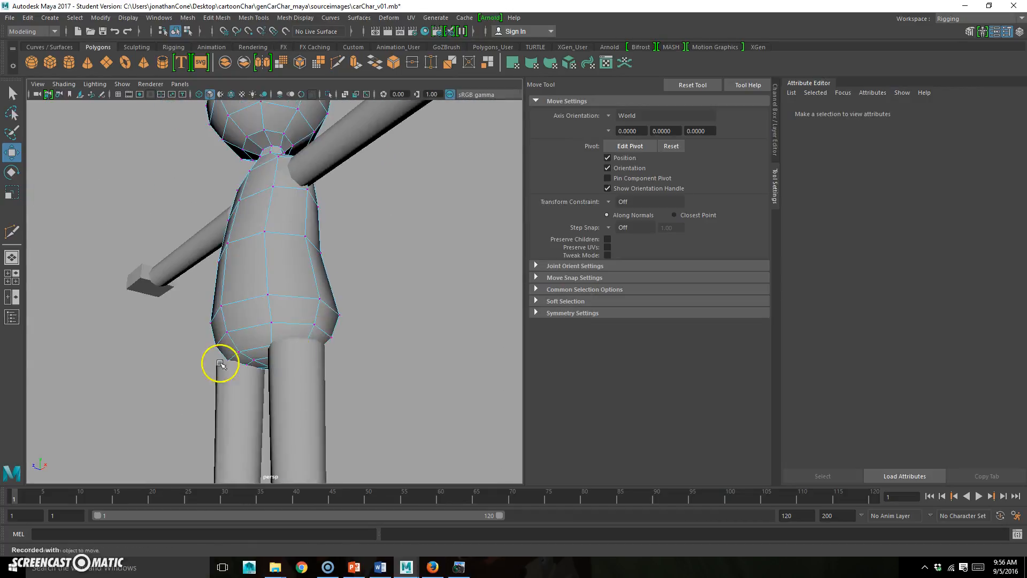
{"action": "right_click_drag", "start_coordinate": [218, 362], "coordinate": [310, 286], "text": "alt"}
{"action": "left_click_drag", "start_coordinate": [310, 287], "coordinate": [352, 289], "text": "alt"}
{"action": "scroll", "coordinate": [360, 335], "scroll_direction": "up", "scroll_amount": 4}
{"action": "middle_click_drag", "start_coordinate": [413, 338], "coordinate": [359, 293], "text": "alt"}
{"action": "left_click_drag", "start_coordinate": [367, 242], "coordinate": [316, 249], "text": "alt"}
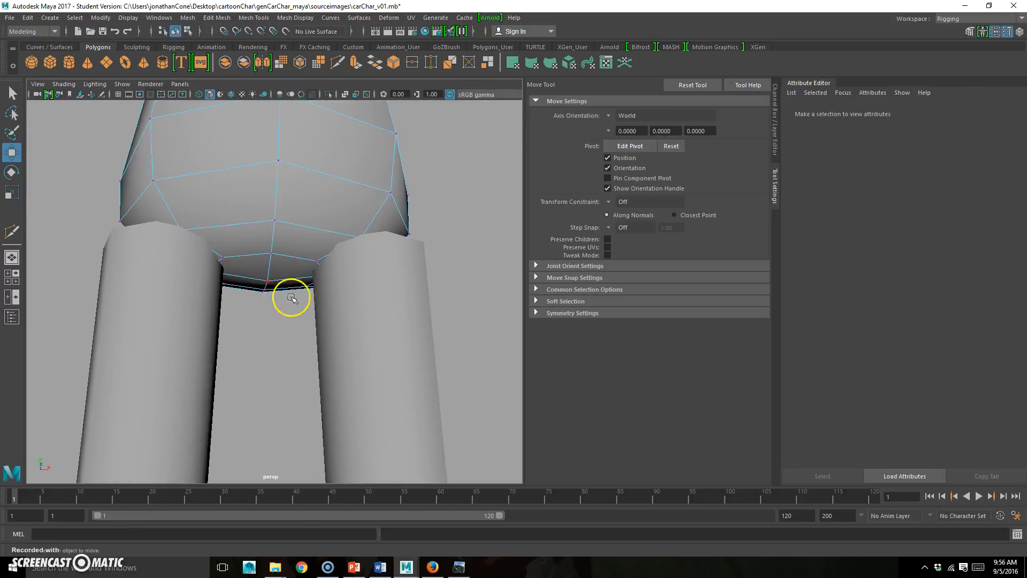
{"action": "mouse_move", "coordinate": [321, 302]}
{"action": "left_mouse_down", "text": "alt"}
{"action": "mouse_move", "coordinate": [307, 271]}
{"action": "mouse_move", "coordinate": [334, 292]}
{"action": "mouse_move", "coordinate": [319, 287]}
{"action": "left_mouse_up", "text": "alt"}
{"action": "left_click_drag", "start_coordinate": [300, 333], "coordinate": [172, 134], "text": "alt"}
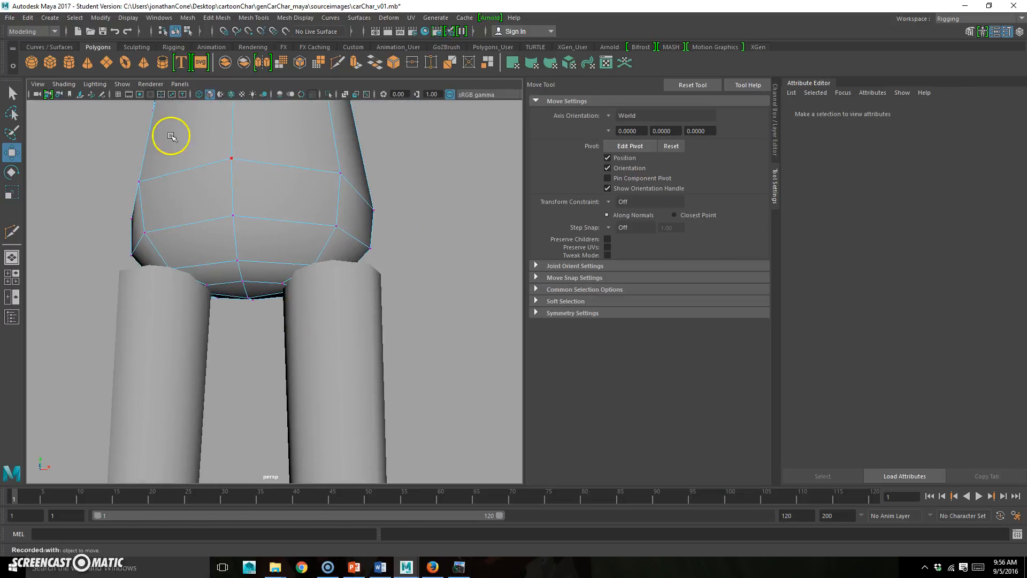
- Activate the Multi-Cut tool, open the Modeling Toolkit and dock it beside the Attribute Editor
{"action": "left_click", "coordinate": [12, 231]}
{"action": "scroll", "coordinate": [282, 282], "scroll_direction": "up", "scroll_amount": 5}
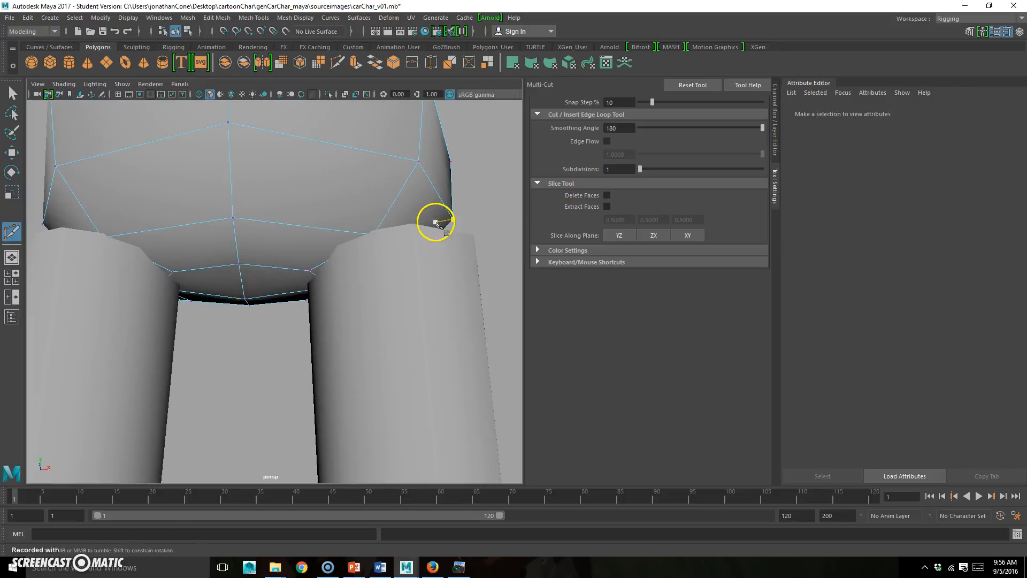
{"action": "left_click", "coordinate": [968, 33]}
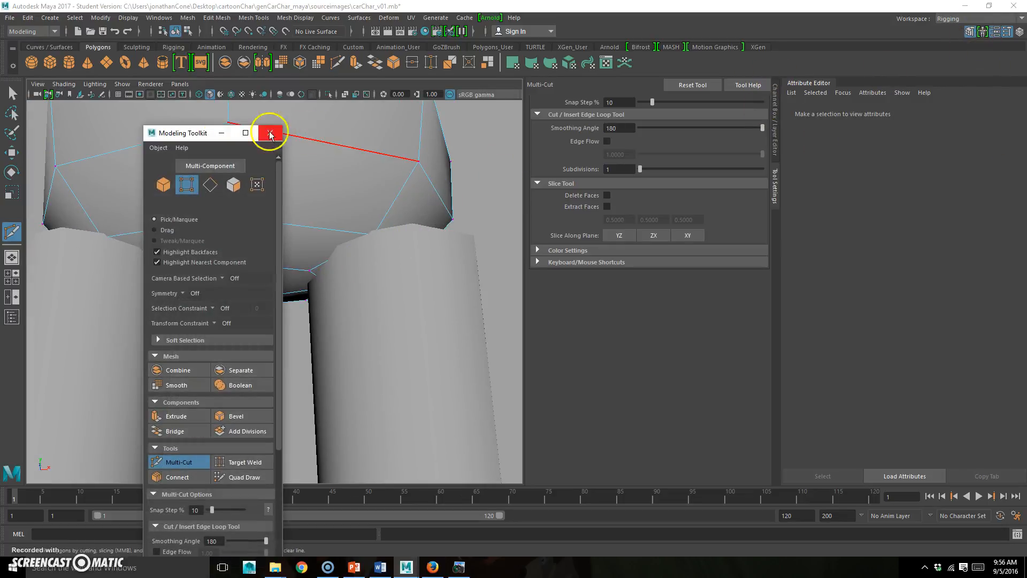
{"action": "left_click_drag", "start_coordinate": [179, 133], "coordinate": [859, 80]}
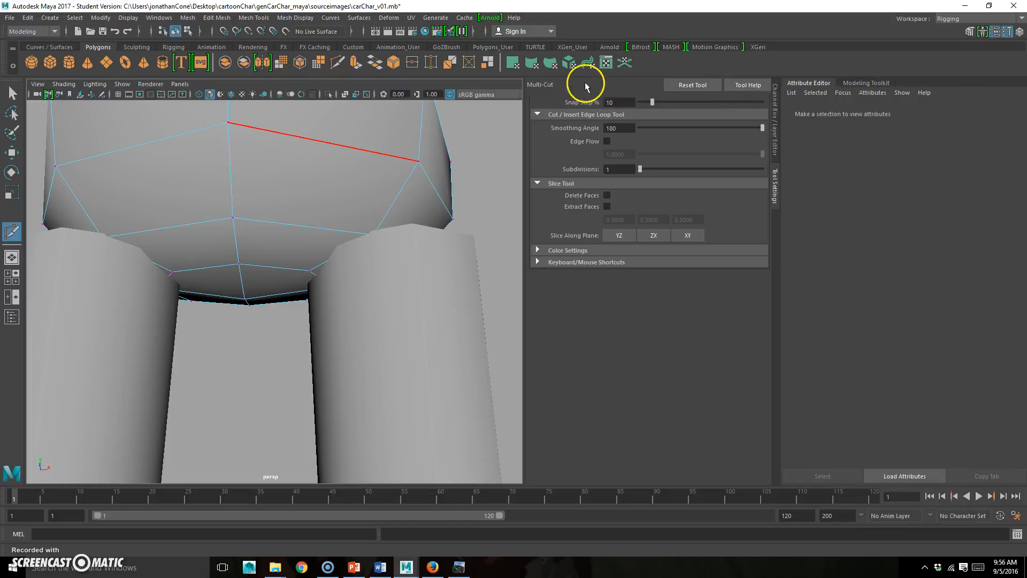
- Hide the Channel Box and Tool Settings to enlarge the viewport, and bring up the docked Modeling Toolkit
{"action": "left_click", "coordinate": [1006, 32]}
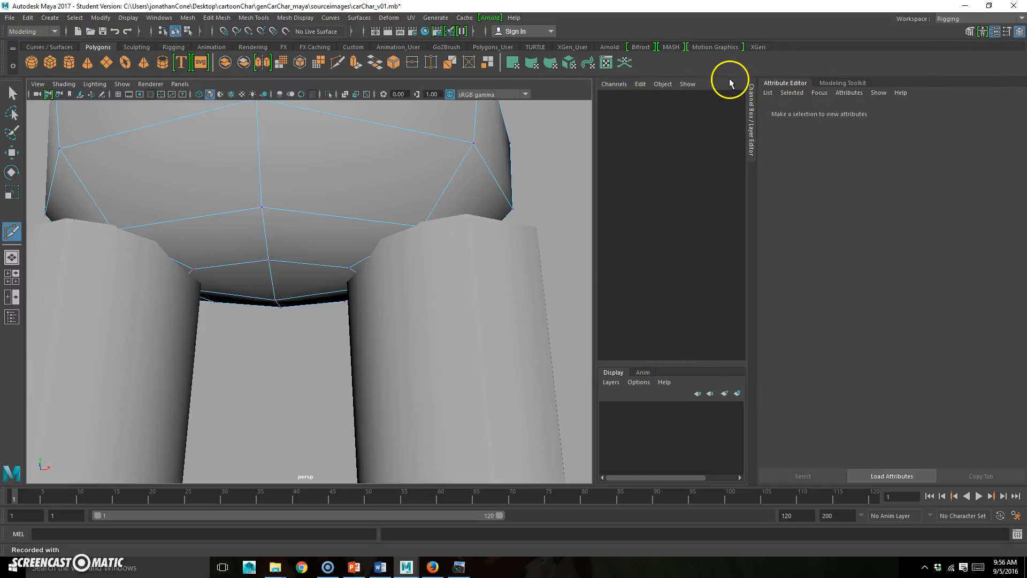
{"action": "left_click", "coordinate": [610, 86]}
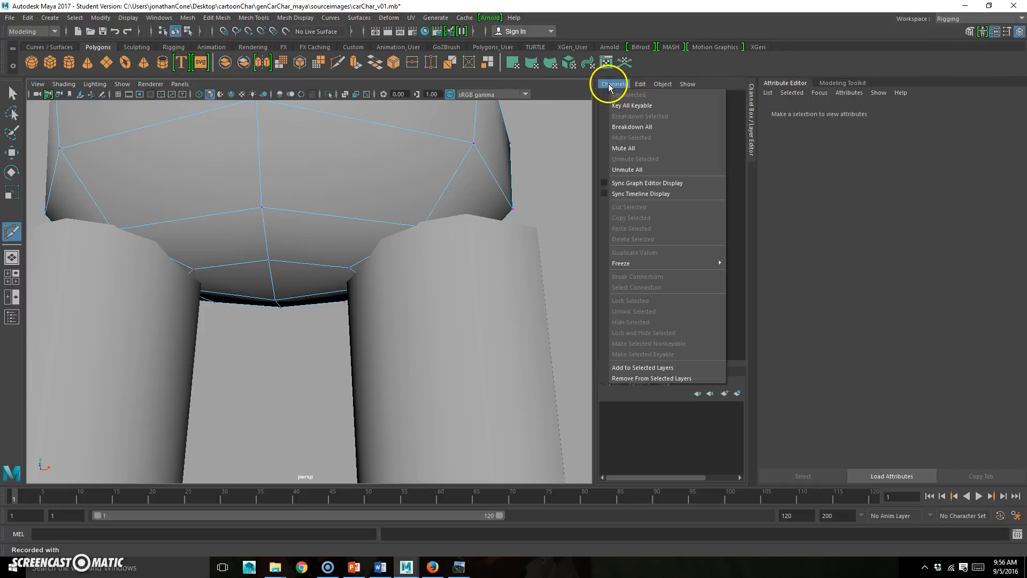
{"action": "left_click", "coordinate": [639, 84]}
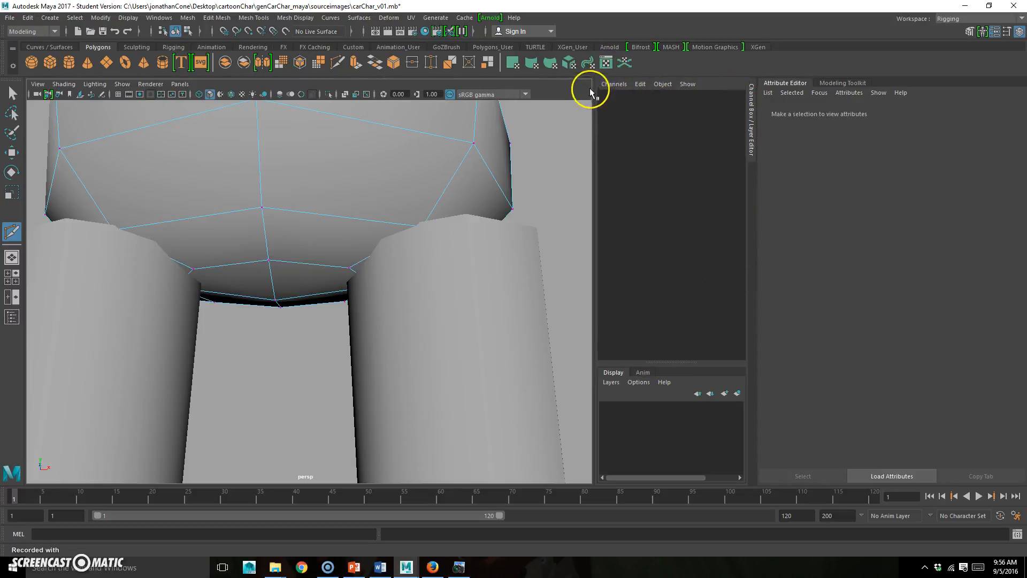
{"action": "left_click", "coordinate": [1019, 32]}
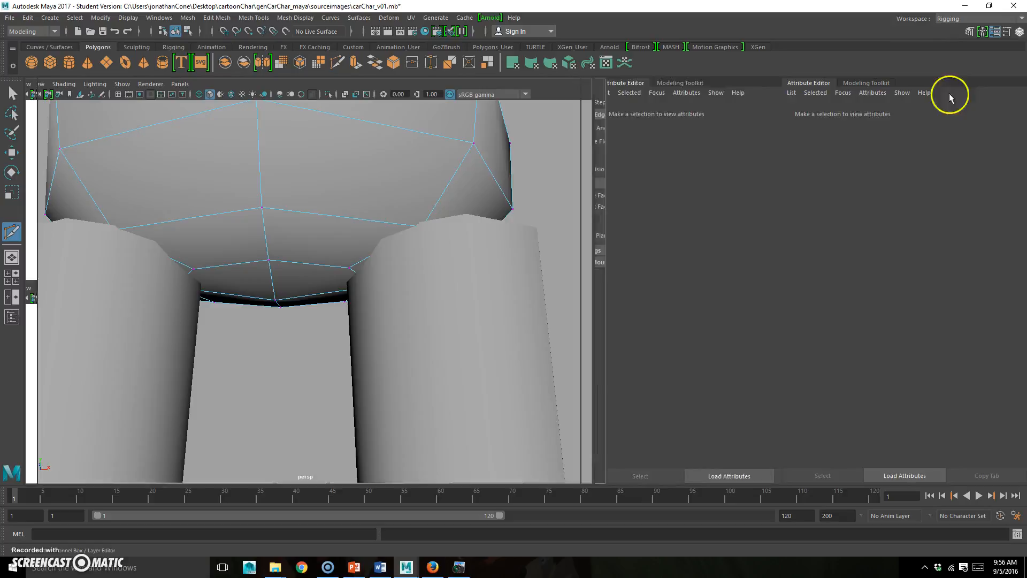
{"action": "left_click", "coordinate": [888, 83]}
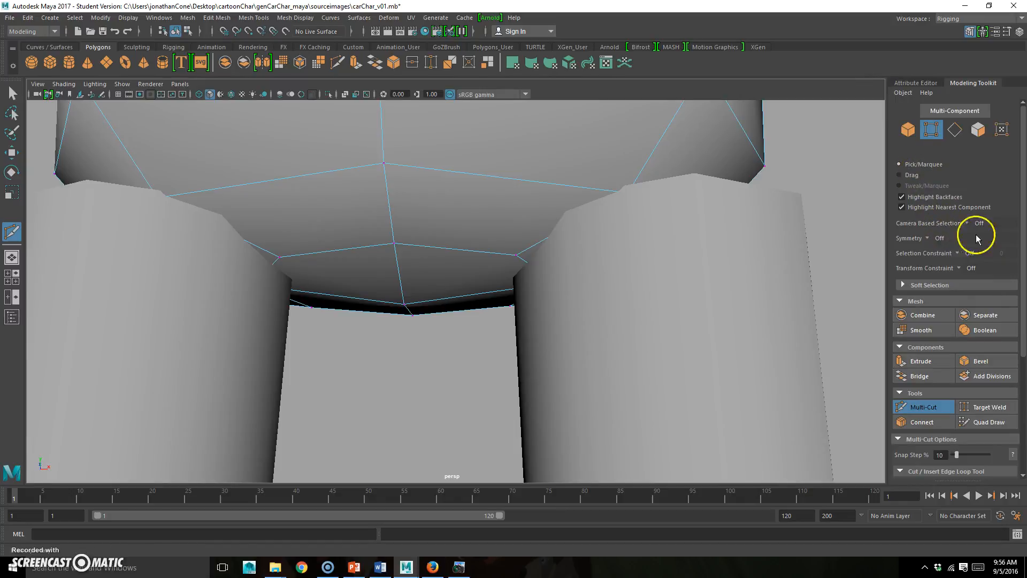
- Set the modeling symmetry to Object X so Multi-Cut edges are mirrored across the torso
{"action": "left_click", "coordinate": [937, 241]}
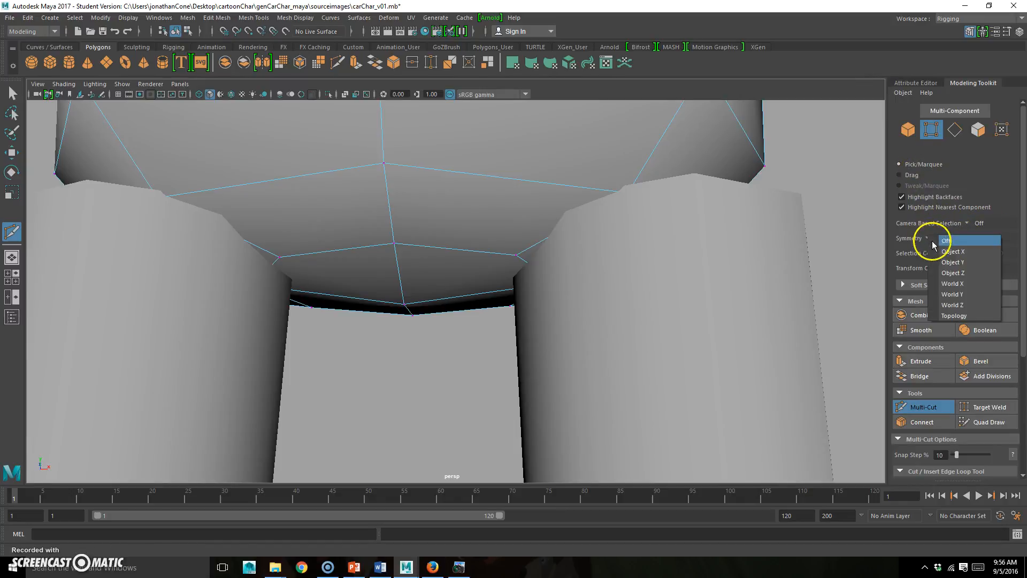
{"action": "left_click", "coordinate": [960, 252]}
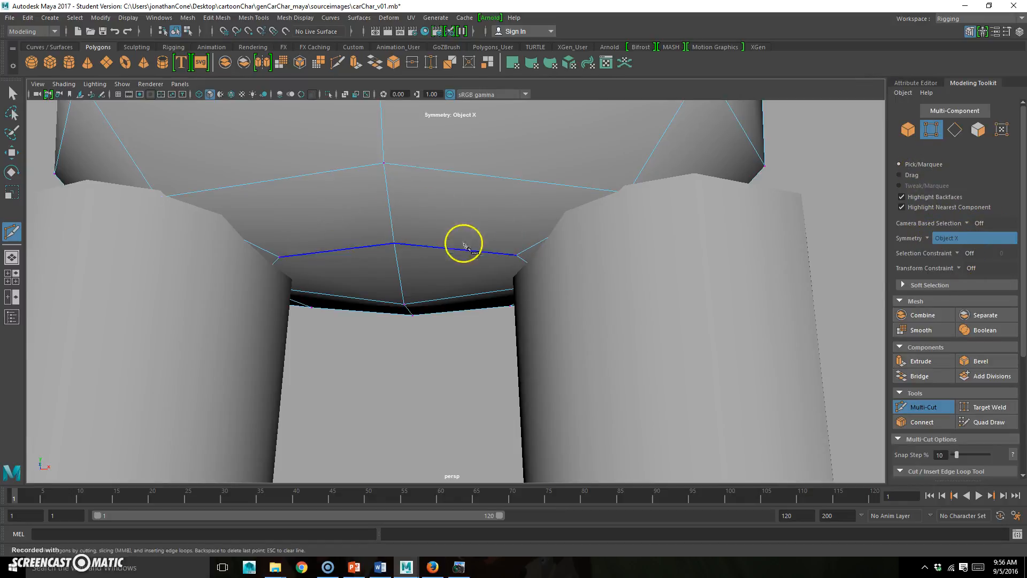
{"action": "scroll", "coordinate": [407, 187], "scroll_direction": "down", "scroll_amount": 2}
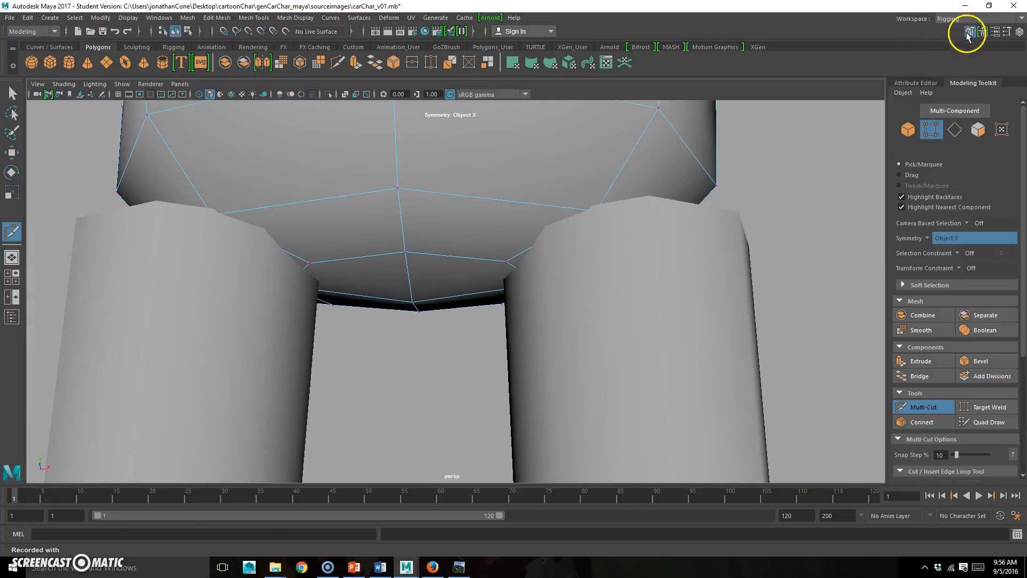
{"action": "left_click", "coordinate": [406, 251]}
{"action": "middle_click_drag", "start_coordinate": [414, 220], "coordinate": [432, 196], "text": "alt"}
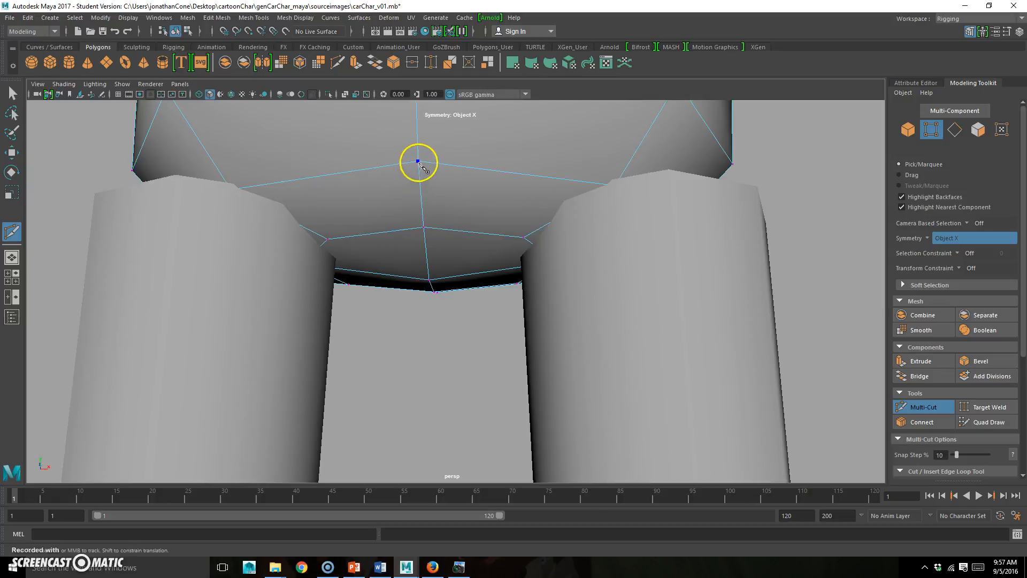
{"action": "scroll", "coordinate": [428, 171], "scroll_direction": "down", "scroll_amount": 3}
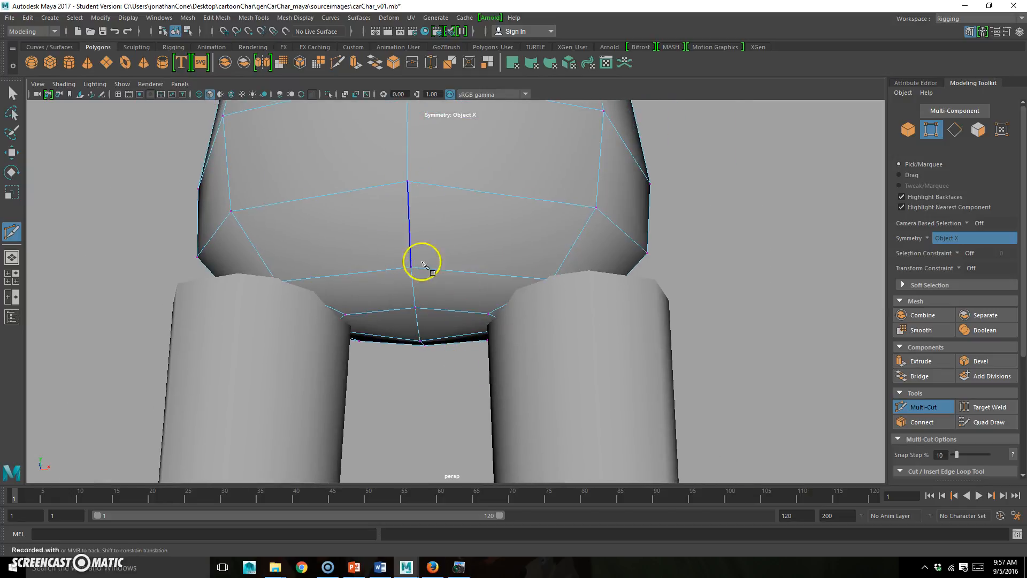
{"action": "left_click", "coordinate": [408, 182]}
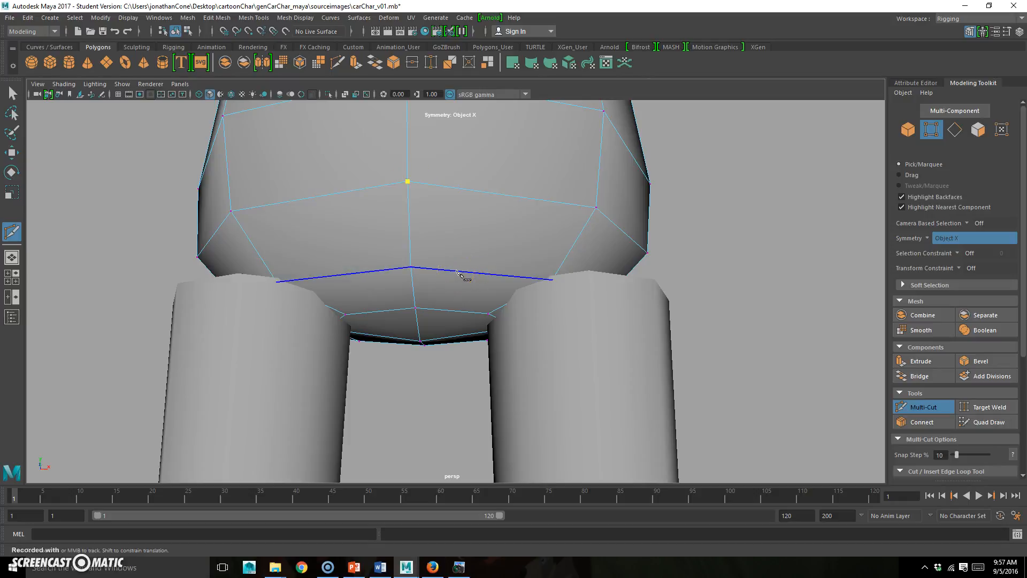
{"action": "right_click", "coordinate": [447, 277]}
- Cut mirrored edges beside the centre line, from the centre vertex above the crotch, under the torso, to the opposite centre vertex
{"action": "left_click", "coordinate": [411, 267]}
{"action": "left_click", "coordinate": [436, 311]}
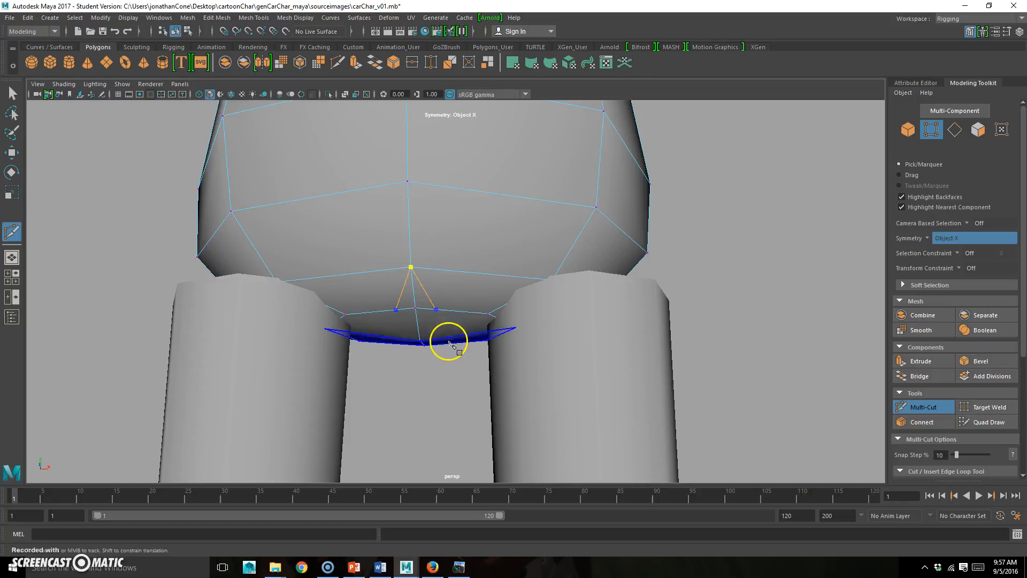
{"action": "left_click_drag", "start_coordinate": [447, 339], "coordinate": [447, 316], "text": "alt"}
{"action": "left_click", "coordinate": [449, 207]}
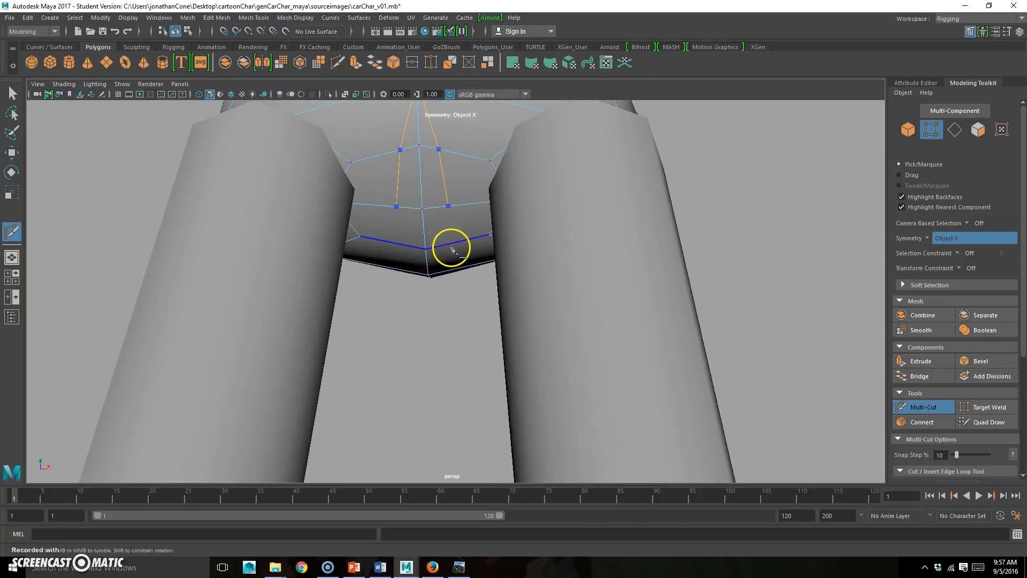
{"action": "left_click_drag", "start_coordinate": [452, 245], "coordinate": [491, 154], "text": "alt"}
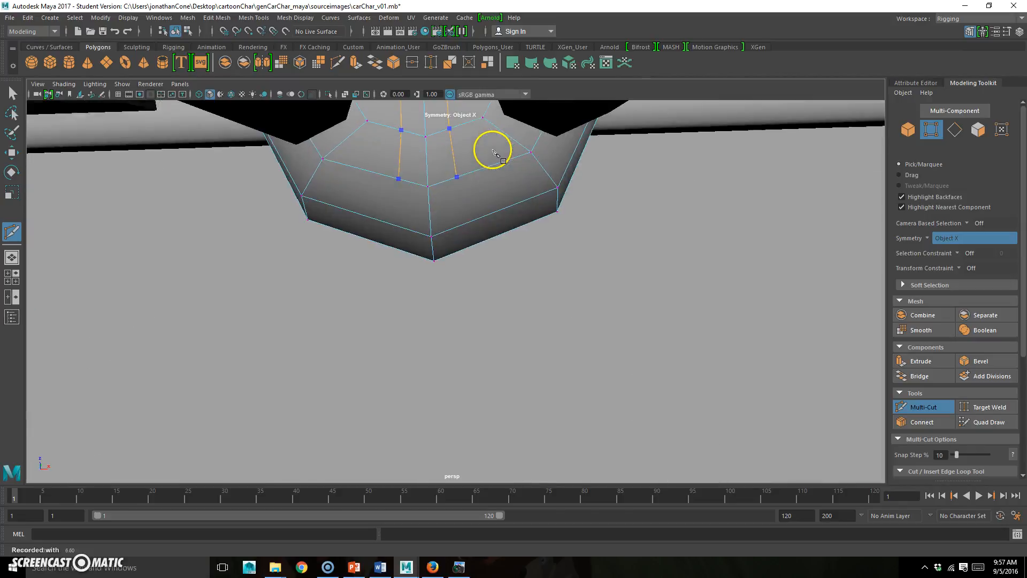
{"action": "left_click", "coordinate": [430, 188]}
{"action": "right_click", "coordinate": [478, 195]}
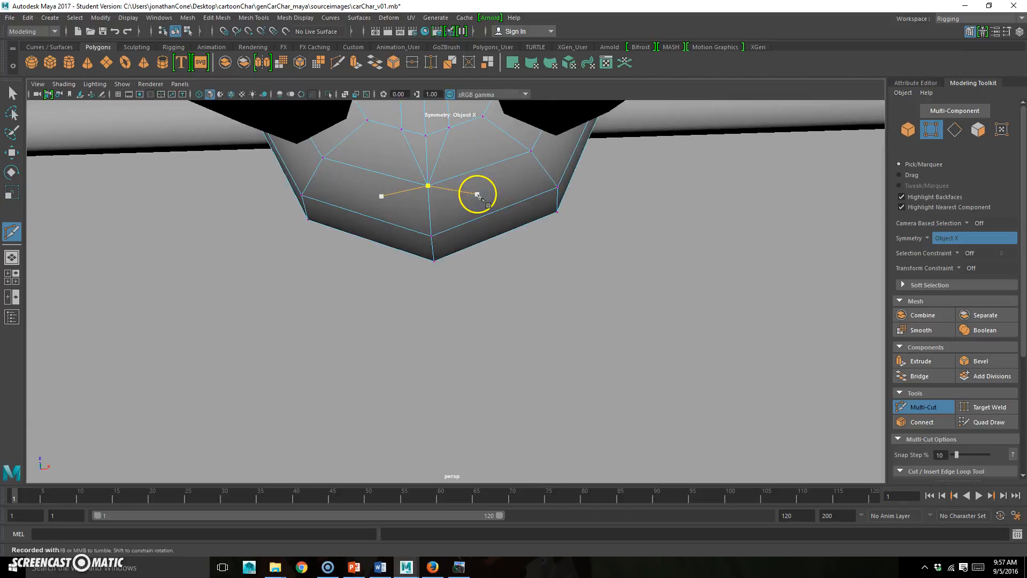
{"action": "scroll", "coordinate": [437, 201], "scroll_direction": "down", "scroll_amount": 2}
{"action": "left_click_drag", "start_coordinate": [436, 201], "coordinate": [398, 293], "text": "alt"}
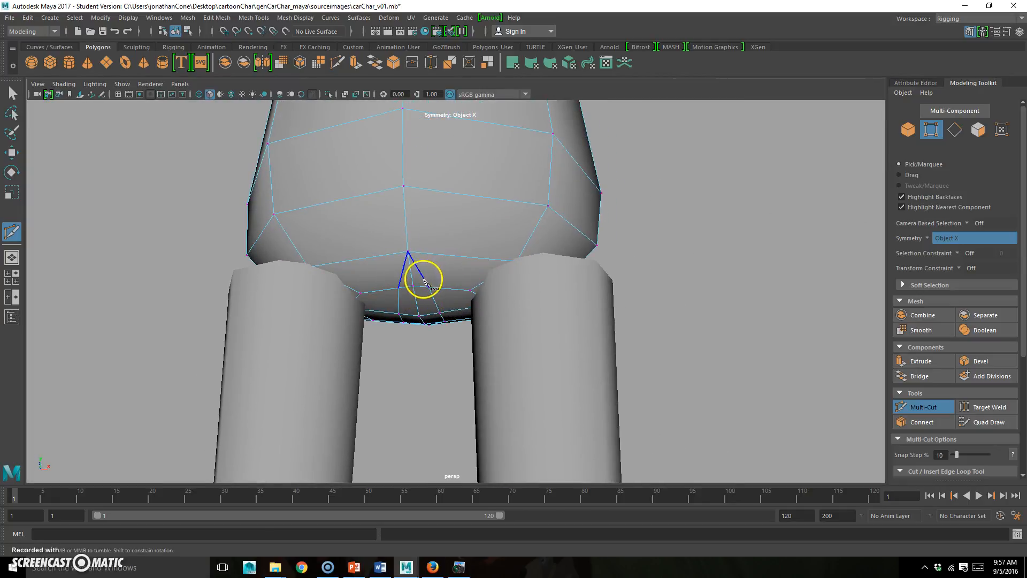
{"action": "key", "text": "q"}
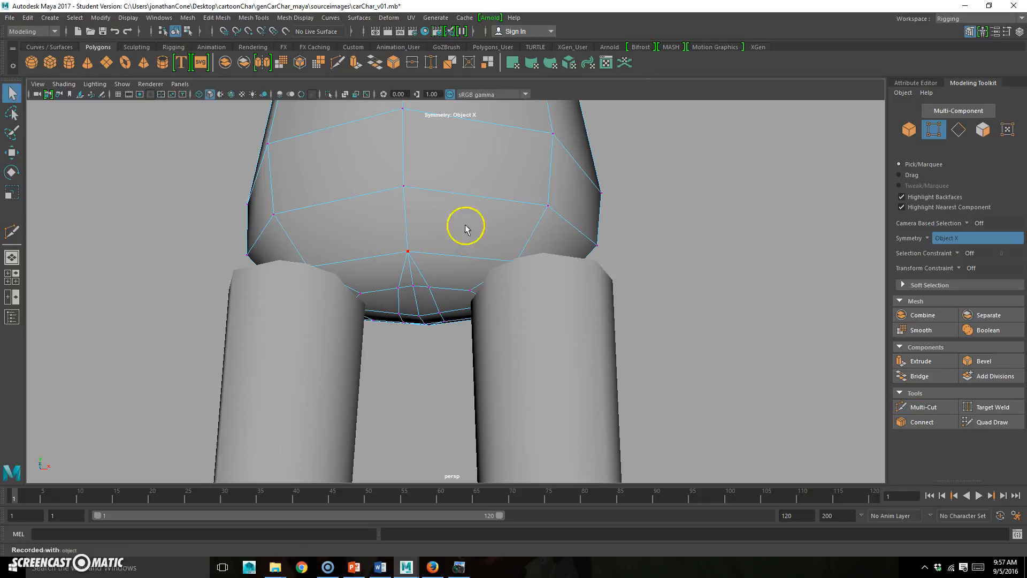
- Try smoothing the body mesh to check how the new crotch edges subdivide, and undo it
{"action": "right_click_drag", "start_coordinate": [488, 185], "coordinate": [487, 185]}
{"action": "left_click", "coordinate": [283, 63]}
{"action": "left_click_drag", "start_coordinate": [475, 305], "coordinate": [543, 273], "text": "alt"}
{"action": "left_click", "coordinate": [716, 193]}
{"action": "left_click_drag", "start_coordinate": [431, 253], "coordinate": [438, 230], "text": "alt"}
{"action": "left_click", "coordinate": [495, 266]}
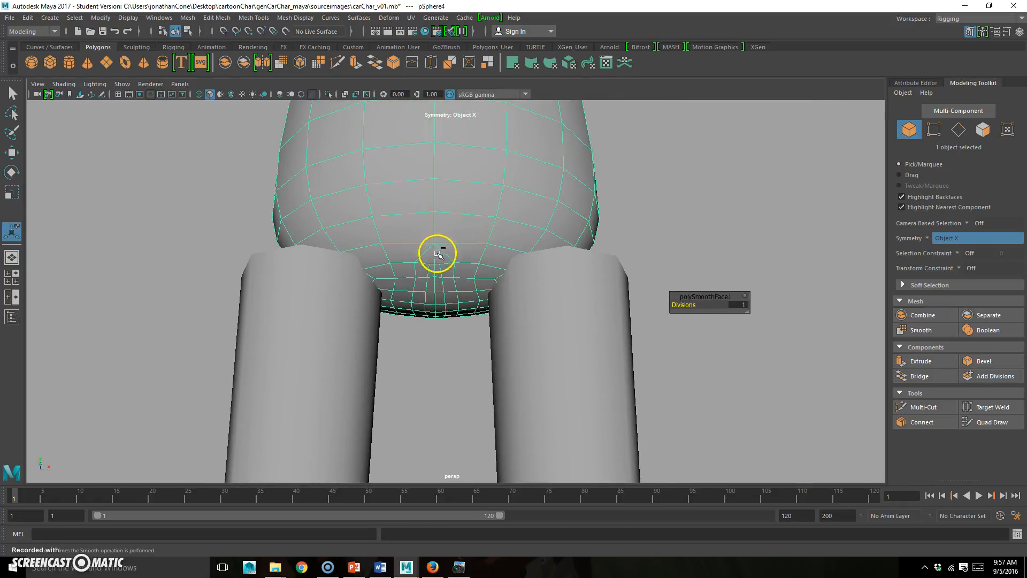
{"action": "key", "text": "ctrl+z"}
{"action": "key", "text": "ctrl+z"}
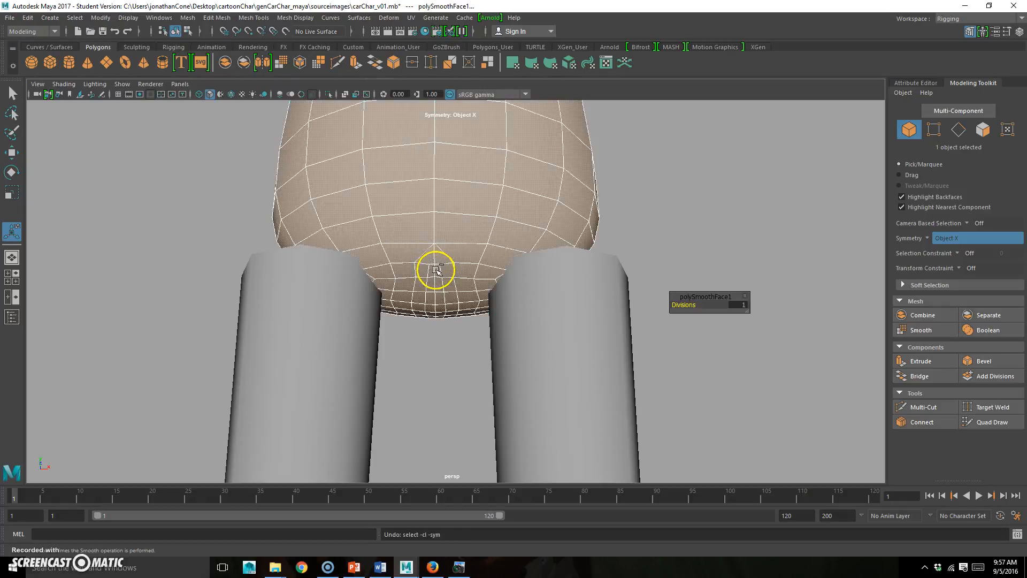
{"action": "key", "text": "ctrl+z"}
- Inspect the whole figure, and compare the head, neck, shoulders and arms with the front sketch
{"action": "scroll", "coordinate": [551, 245], "scroll_direction": "down", "scroll_amount": 10}
{"action": "left_click_drag", "start_coordinate": [585, 261], "coordinate": [496, 272], "text": "alt"}
{"action": "mouse_move", "coordinate": [436, 276]}
{"action": "middle_mouse_down", "text": "alt"}
{"action": "mouse_move", "coordinate": [474, 172]}
{"action": "mouse_move", "coordinate": [525, 300]}
{"action": "mouse_move", "coordinate": [531, 280]}
{"action": "mouse_move", "coordinate": [557, 271]}
{"action": "mouse_move", "coordinate": [546, 275]}
{"action": "mouse_move", "coordinate": [536, 175]}
{"action": "mouse_move", "coordinate": [421, 271]}
{"action": "middle_mouse_up", "text": "alt"}
{"action": "right_click_drag", "start_coordinate": [422, 271], "coordinate": [482, 273], "text": "alt"}
{"action": "left_click_drag", "start_coordinate": [481, 272], "coordinate": [518, 269], "text": "alt"}
{"action": "key", "text": "space"}
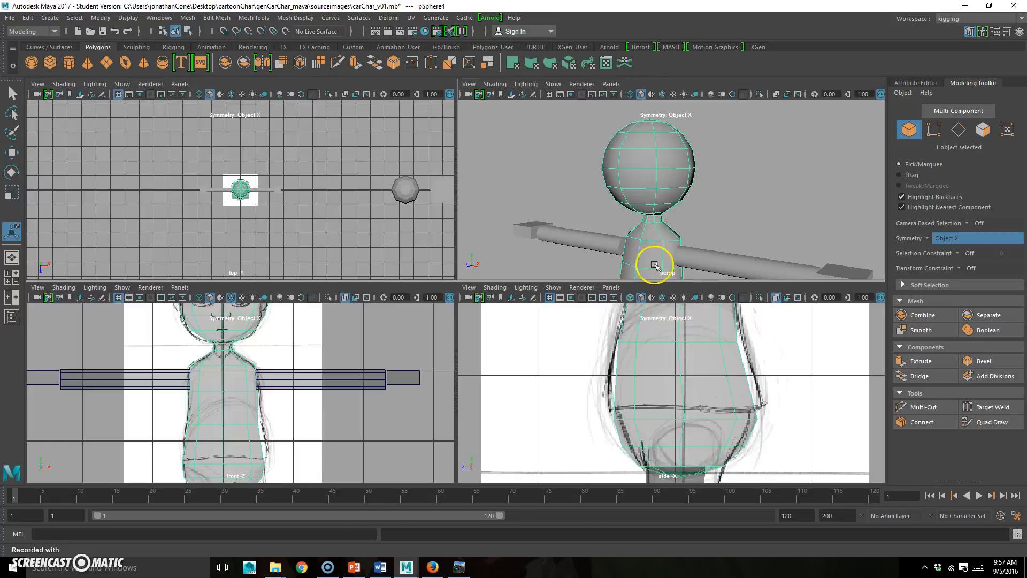
{"action": "key", "text": "space"}
{"action": "middle_click_drag", "start_coordinate": [504, 178], "coordinate": [500, 314], "text": "alt"}
{"action": "right_click_drag", "start_coordinate": [450, 301], "coordinate": [482, 288], "text": "alt"}
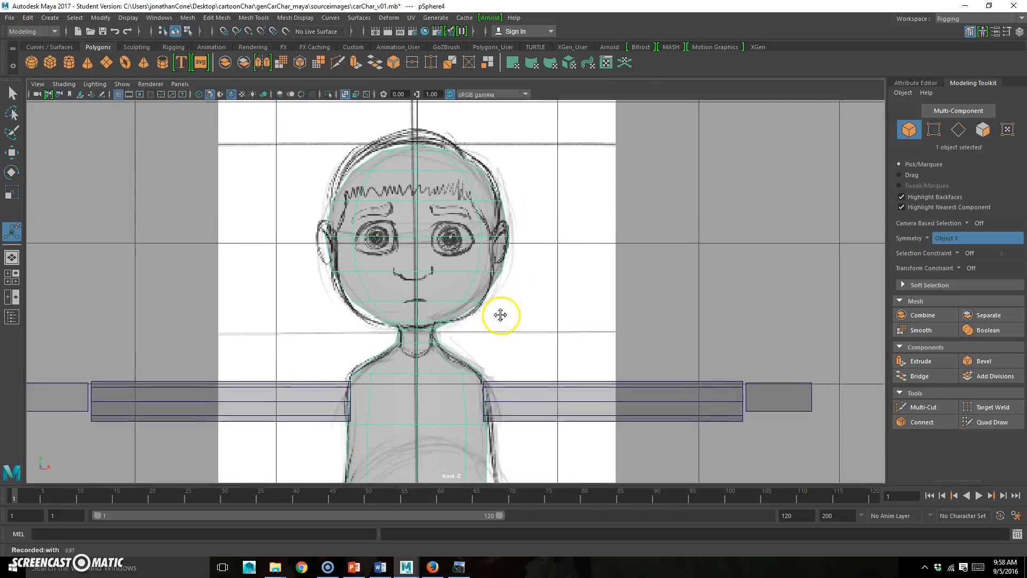
{"action": "middle_click_drag", "start_coordinate": [486, 286], "coordinate": [505, 265], "text": "alt"}
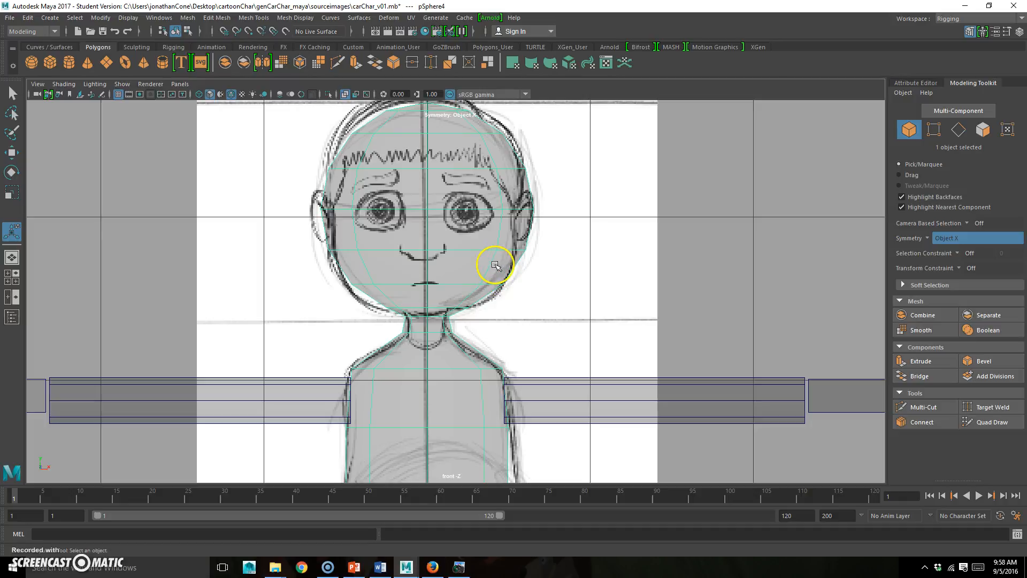
{"action": "scroll", "coordinate": [542, 277], "scroll_direction": "down", "scroll_amount": 3}
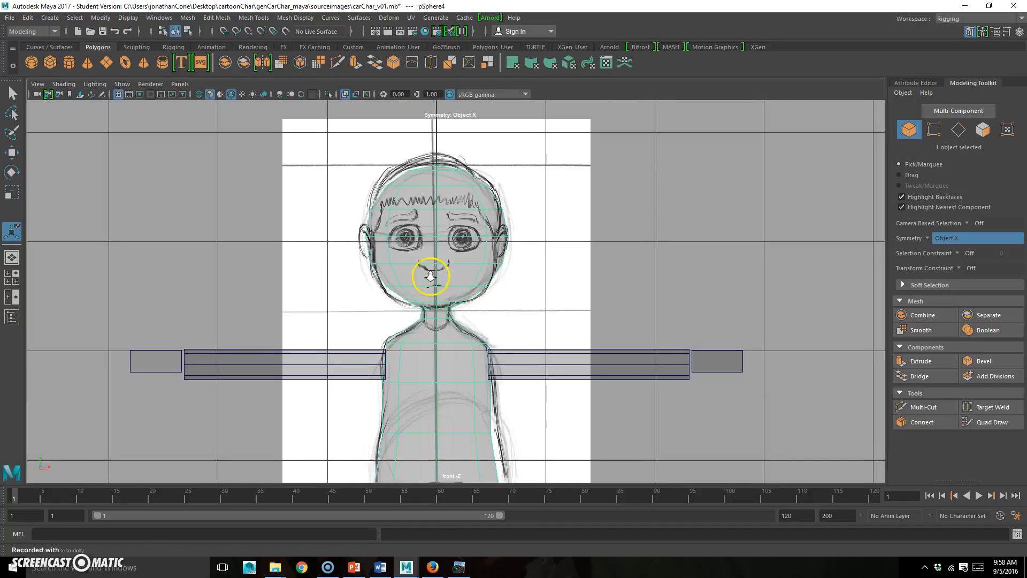
{"action": "scroll", "coordinate": [460, 275], "scroll_direction": "up", "scroll_amount": 1}
{"action": "scroll", "coordinate": [482, 275], "scroll_direction": "up", "scroll_amount": 1}
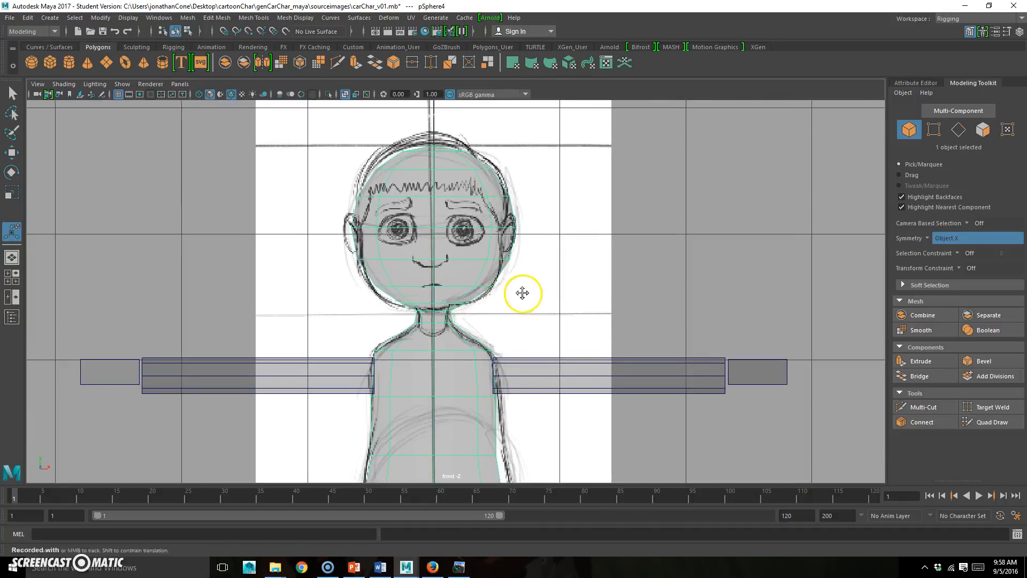
{"action": "scroll", "coordinate": [509, 294], "scroll_direction": "down", "scroll_amount": 2}
- Return to the perspective view and inspect how the body, arms and legs fit together
{"action": "key", "text": "space"}
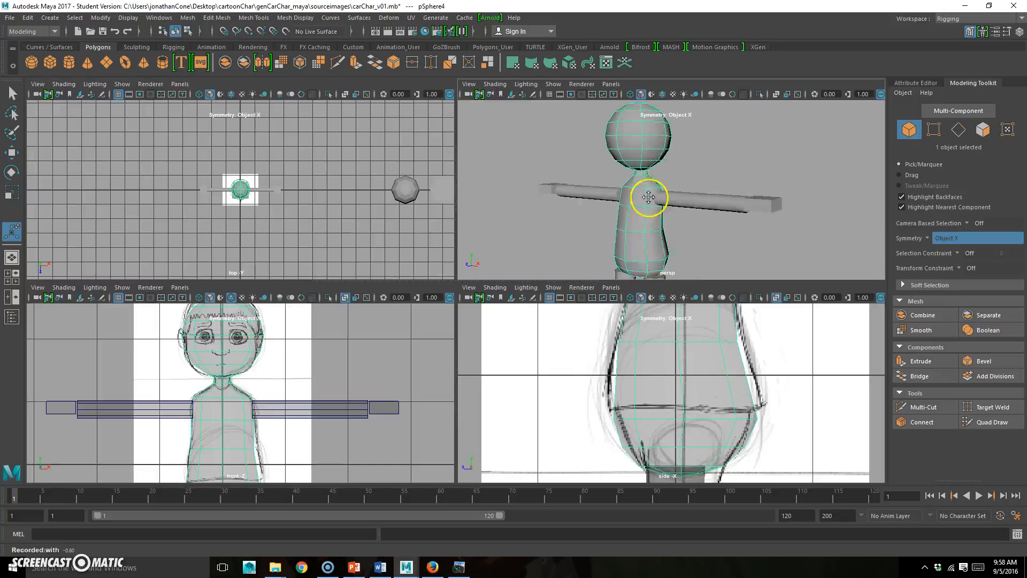
{"action": "left_click_drag", "start_coordinate": [648, 198], "coordinate": [624, 191], "text": "alt"}
{"action": "right_click_drag", "start_coordinate": [579, 206], "coordinate": [717, 190], "text": "alt"}
{"action": "left_click_drag", "start_coordinate": [717, 190], "coordinate": [648, 204], "text": "alt"}
{"action": "right_click_drag", "start_coordinate": [649, 203], "coordinate": [669, 205], "text": "alt"}
{"action": "left_click_drag", "start_coordinate": [670, 204], "coordinate": [657, 209], "text": "alt"}
{"action": "key", "text": "space"}
- Smooth the body mesh again to examine the area between the legs, and undo the smoothing
{"action": "right_click_drag", "start_coordinate": [539, 192], "coordinate": [344, 142], "text": "alt"}
{"action": "left_click", "coordinate": [281, 63]}
{"action": "left_click_drag", "start_coordinate": [551, 337], "coordinate": [499, 336], "text": "alt"}
{"action": "left_click_drag", "start_coordinate": [376, 366], "coordinate": [431, 351], "text": "alt"}
{"action": "left_click", "coordinate": [509, 330]}
{"action": "right_click_drag", "start_coordinate": [444, 314], "coordinate": [480, 314], "text": "alt"}
{"action": "middle_click_drag", "start_coordinate": [463, 323], "coordinate": [526, 279], "text": "alt"}
{"action": "key", "text": "ctrl+z"}
{"action": "mouse_move", "coordinate": [562, 293]}
{"action": "left_mouse_down", "text": "alt"}
{"action": "mouse_move", "coordinate": [578, 252]}
{"action": "mouse_move", "coordinate": [579, 278]}
{"action": "mouse_move", "coordinate": [596, 284]}
{"action": "mouse_move", "coordinate": [548, 284]}
{"action": "left_mouse_up", "text": "alt"}
{"action": "key", "text": "ctrl+z"}
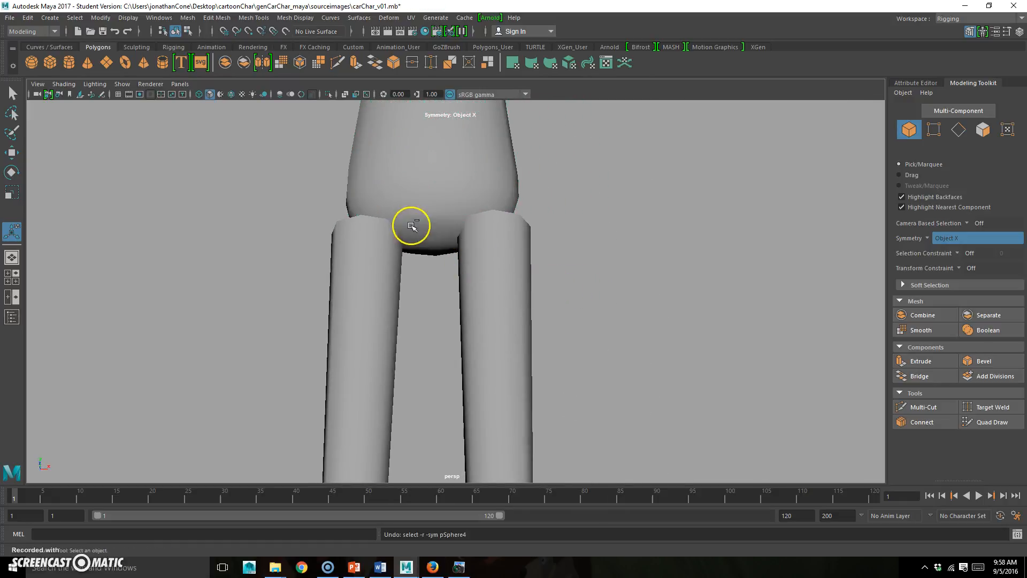
{"action": "key", "text": "ctrl+z"}
{"action": "key", "text": "ctrl+z"}
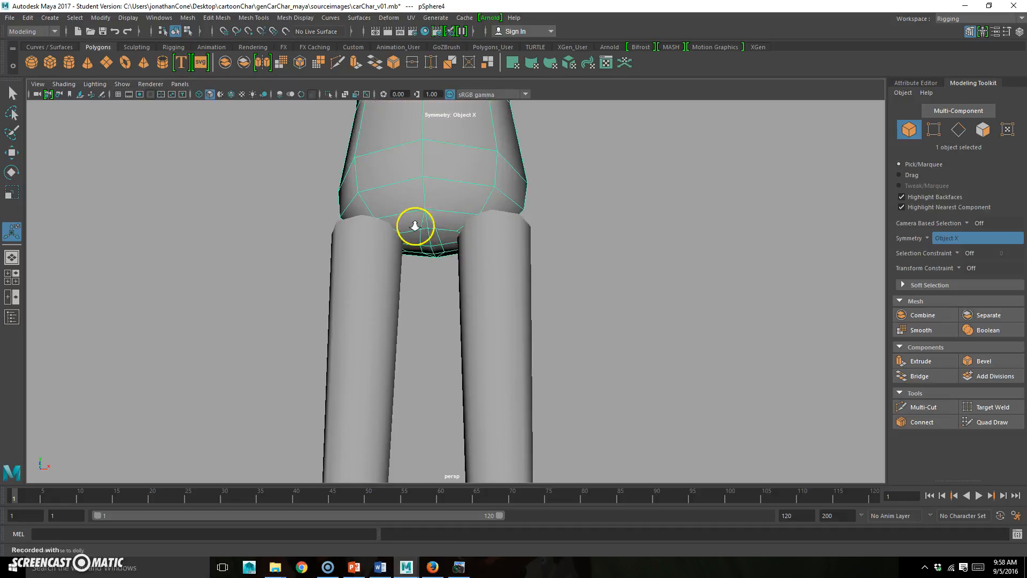
- Delete the mirrored edges cut around the crotch and return the body mesh to object mode
{"action": "right_click_drag", "start_coordinate": [415, 227], "coordinate": [571, 193], "text": "alt"}
{"action": "right_click_drag", "start_coordinate": [469, 179], "coordinate": [497, 237]}
{"action": "left_click_drag", "start_coordinate": [497, 236], "coordinate": [458, 188], "text": "alt"}
{"action": "right_click_drag", "start_coordinate": [459, 188], "coordinate": [454, 159]}
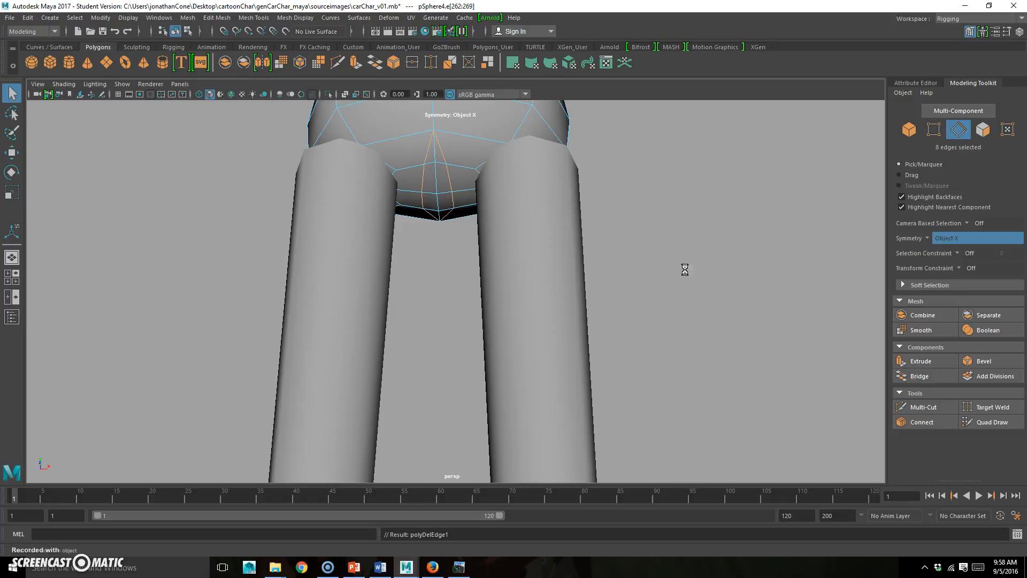
{"action": "left_click_drag", "start_coordinate": [449, 199], "coordinate": [491, 162], "text": "alt"}
{"action": "key", "text": "F8"}
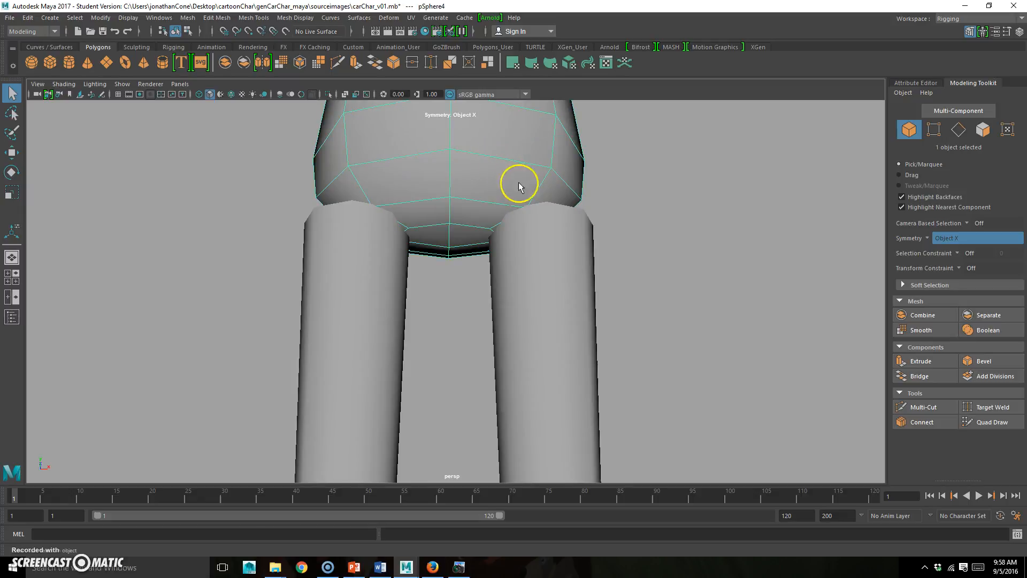
- Smooth the body mesh to subdivide it into a denser grid of faces
{"action": "left_click", "coordinate": [319, 63]}
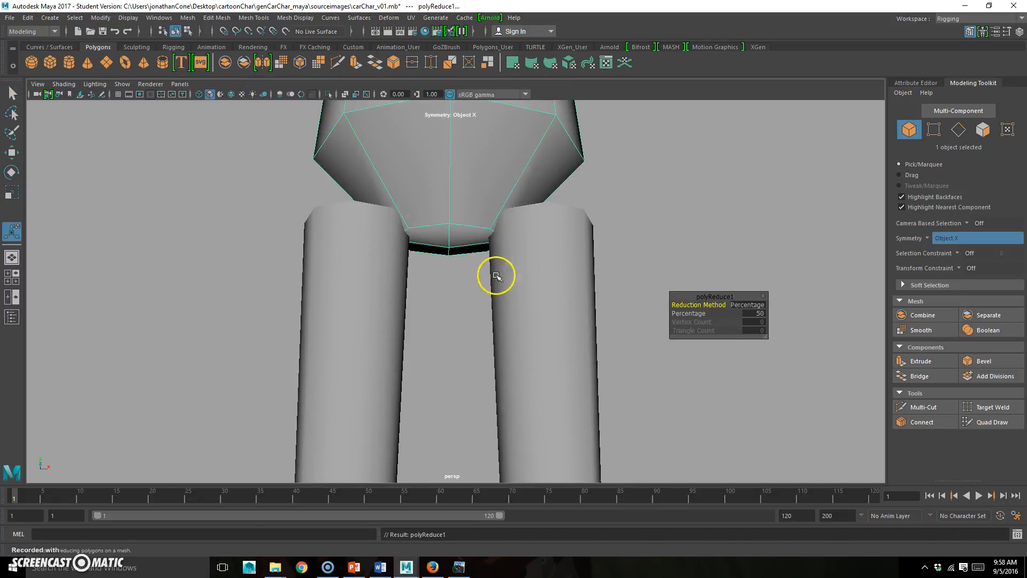
{"action": "key", "text": "ctrl+z"}
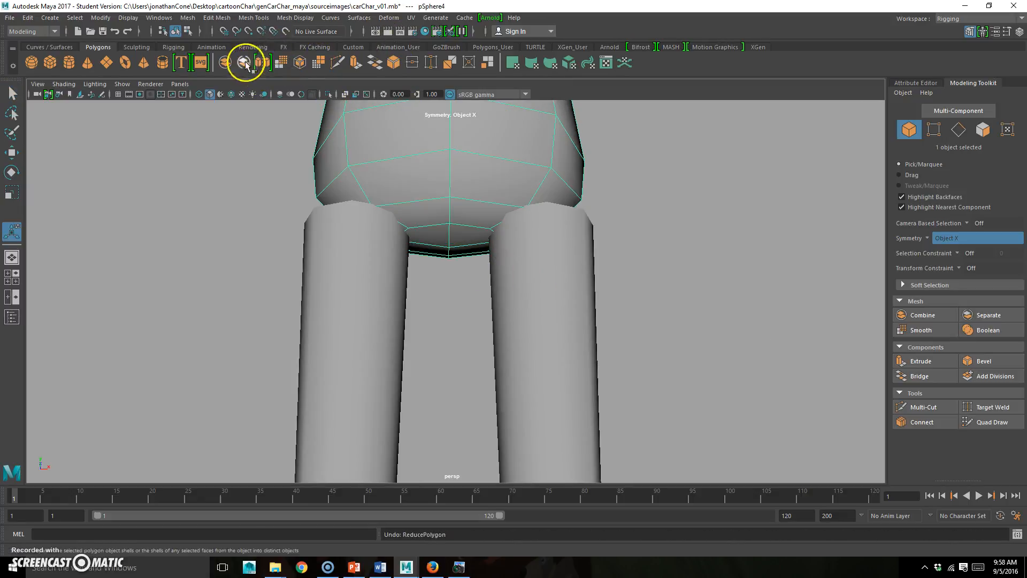
{"action": "left_click", "coordinate": [282, 61]}
{"action": "left_click_drag", "start_coordinate": [526, 330], "coordinate": [515, 135], "text": "alt"}
{"action": "right_click_drag", "start_coordinate": [720, 192], "coordinate": [626, 219], "text": "alt"}
{"action": "left_click_drag", "start_coordinate": [626, 219], "coordinate": [619, 293], "text": "alt"}
{"action": "left_click", "coordinate": [619, 222]}
- Delete the arm cylinder's end cap face where it meets the torso
{"action": "right_click_drag", "start_coordinate": [652, 275], "coordinate": [592, 257], "text": "alt"}
{"action": "left_click_drag", "start_coordinate": [592, 256], "coordinate": [566, 266], "text": "alt"}
{"action": "left_click", "coordinate": [566, 266]}
{"action": "right_click_drag", "start_coordinate": [566, 266], "coordinate": [501, 305], "text": "alt"}
{"action": "left_click_drag", "start_coordinate": [514, 314], "coordinate": [554, 312], "text": "alt"}
{"action": "right_click_drag", "start_coordinate": [554, 312], "coordinate": [630, 294], "text": "alt"}
{"action": "right_click_drag", "start_coordinate": [597, 254], "coordinate": [603, 311]}
{"action": "left_click", "coordinate": [579, 289]}
{"action": "key", "text": "Delete"}
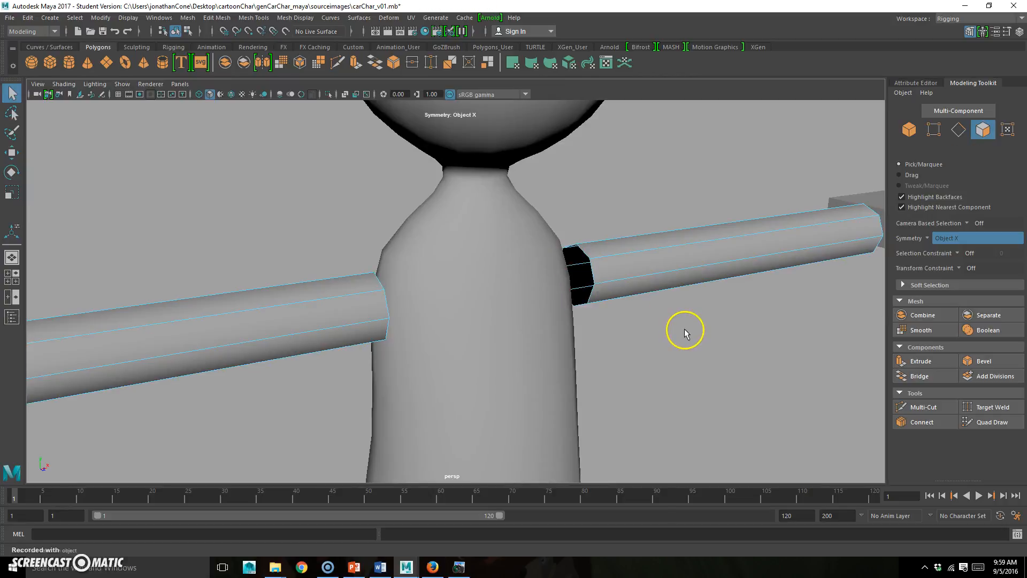
- Turn on wireframe on shaded display and check the arm's position against the torso's faces
{"action": "left_click_drag", "start_coordinate": [685, 341], "coordinate": [385, 342], "text": "alt"}
{"action": "left_click", "coordinate": [408, 310]}
{"action": "left_click", "coordinate": [380, 345]}
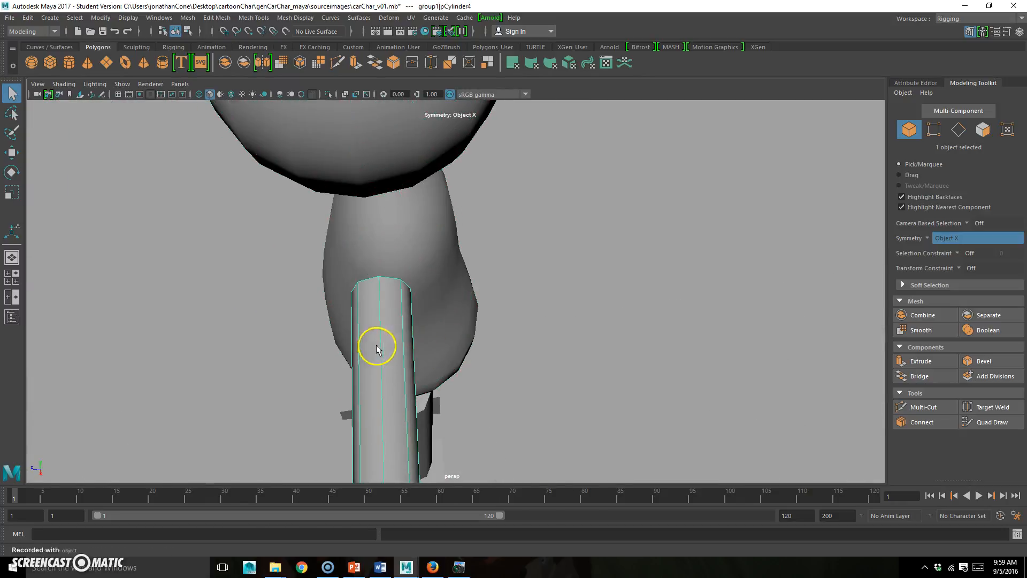
{"action": "left_click", "coordinate": [231, 94]}
{"action": "left_click_drag", "start_coordinate": [425, 329], "coordinate": [420, 273], "text": "alt"}
- Delete the torso faces at both shoulders where the arms attach, leaving openings for the arm ends
{"action": "right_click_drag", "start_coordinate": [462, 243], "coordinate": [469, 340]}
{"action": "left_click_drag", "start_coordinate": [469, 341], "coordinate": [464, 250], "text": "alt"}
{"action": "left_click", "coordinate": [452, 209]}
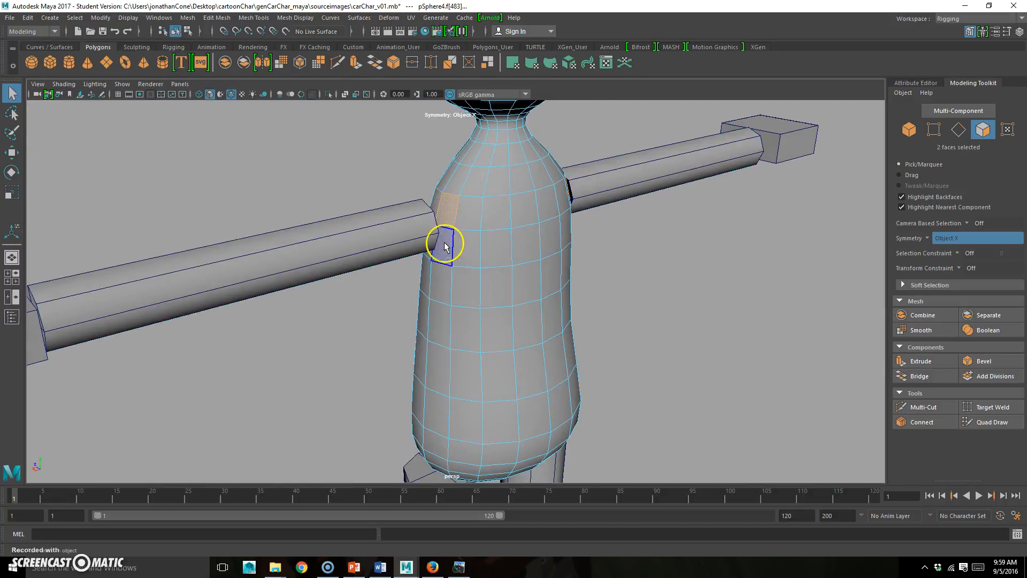
{"action": "left_click_drag", "start_coordinate": [429, 316], "coordinate": [421, 251], "text": "alt"}
{"action": "left_click", "coordinate": [421, 252], "text": "shift"}
{"action": "left_click_drag", "start_coordinate": [493, 275], "coordinate": [535, 294], "text": "alt"}
{"action": "key", "text": "Delete"}
- Select the arms in object mode and nudge them into line with the shoulder openings
{"action": "left_click_drag", "start_coordinate": [694, 266], "coordinate": [475, 287], "text": "alt"}
{"action": "key", "text": "F8"}
{"action": "left_click", "coordinate": [534, 247]}
{"action": "key", "text": "w"}
{"action": "left_click_drag", "start_coordinate": [780, 260], "coordinate": [776, 260]}
{"action": "left_click_drag", "start_coordinate": [594, 350], "coordinate": [596, 344], "text": "alt"}
{"action": "left_click_drag", "start_coordinate": [766, 245], "coordinate": [769, 244]}
{"action": "left_click_drag", "start_coordinate": [550, 326], "coordinate": [451, 362], "text": "alt"}
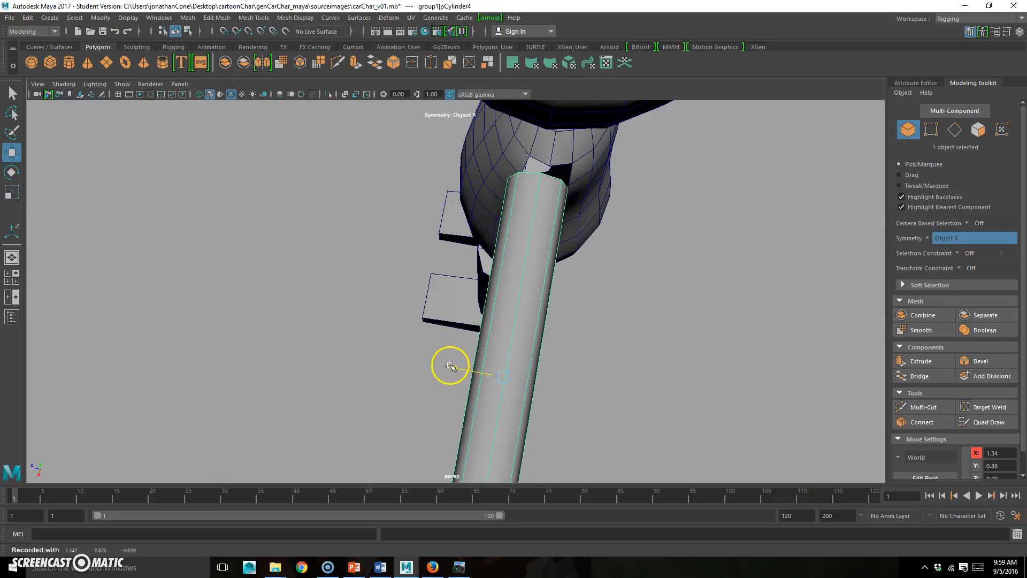
{"action": "mouse_move", "coordinate": [541, 278]}
{"action": "left_mouse_down", "text": "alt"}
{"action": "mouse_move", "coordinate": [553, 242]}
{"action": "mouse_move", "coordinate": [678, 206]}
{"action": "mouse_move", "coordinate": [458, 225]}
{"action": "mouse_move", "coordinate": [532, 294]}
{"action": "left_mouse_up", "text": "alt"}
- Combine the body and the arms into one mesh
{"action": "left_click", "coordinate": [428, 231]}
{"action": "left_click", "coordinate": [570, 277], "text": "shift"}
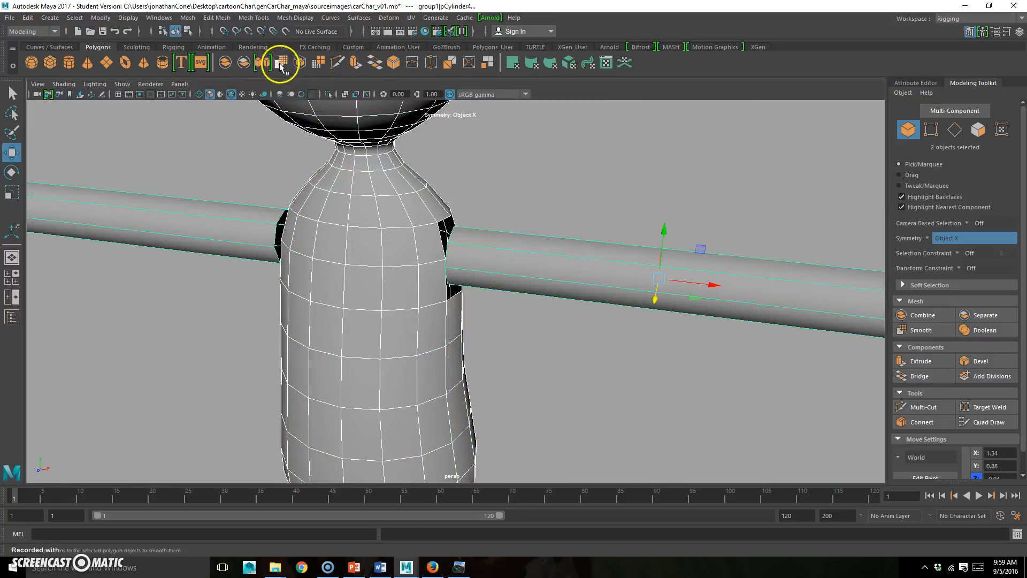
{"action": "left_click", "coordinate": [222, 63]}
{"action": "scroll", "coordinate": [479, 281], "scroll_direction": "up", "scroll_amount": 2}
{"action": "left_click_drag", "start_coordinate": [479, 281], "coordinate": [424, 91], "text": "alt"}
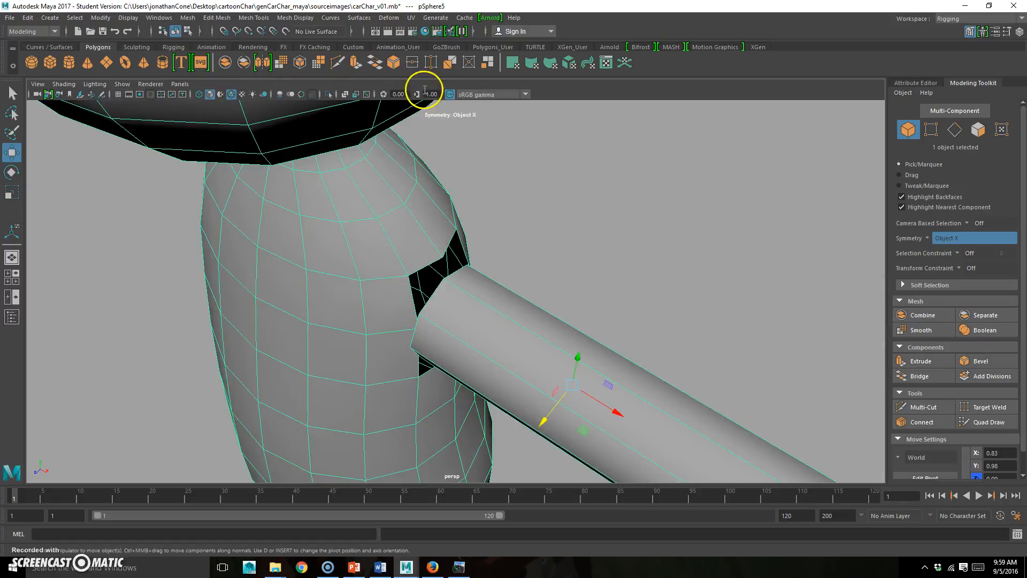
- Activate the Target Weld tool with Merge To set to Target, and bring the open shoulder seam into view
{"action": "left_click", "coordinate": [432, 63]}
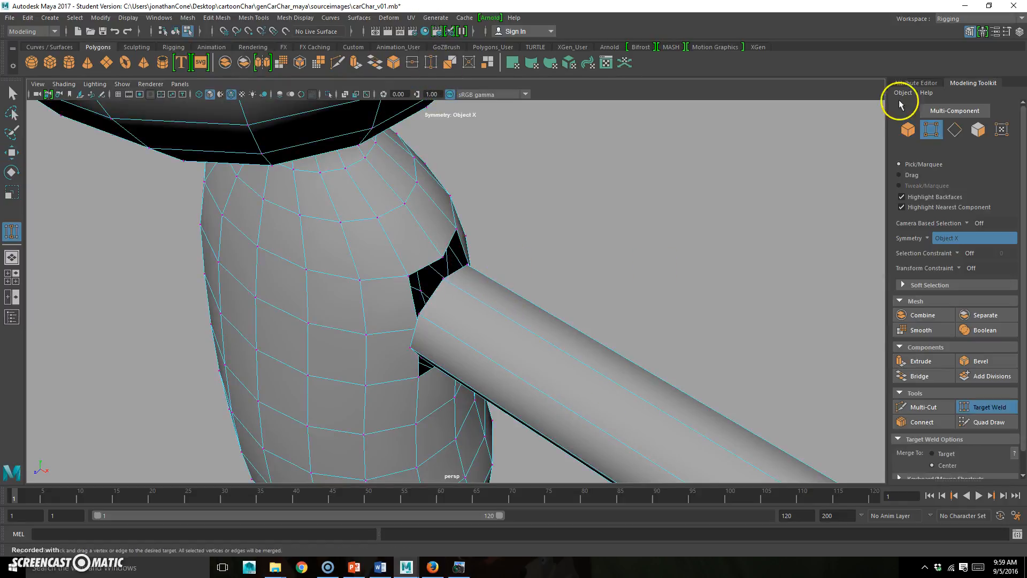
{"action": "left_click", "coordinate": [995, 31]}
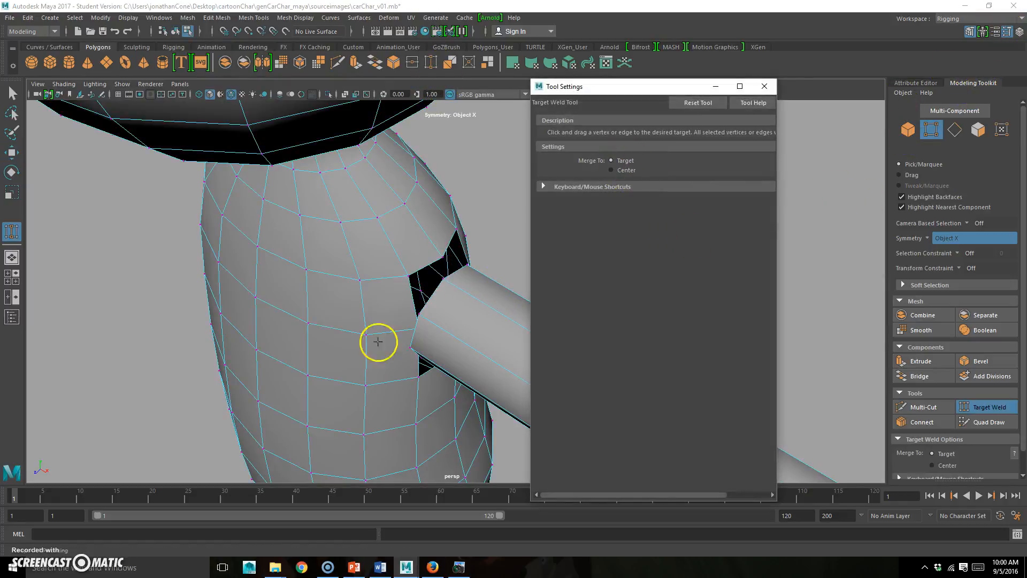
{"action": "left_click_drag", "start_coordinate": [378, 342], "coordinate": [316, 337], "text": "alt"}
{"action": "right_click_drag", "start_coordinate": [316, 337], "coordinate": [398, 305], "text": "alt"}
{"action": "left_click_drag", "start_coordinate": [388, 264], "coordinate": [426, 363], "text": "alt"}
{"action": "left_click_drag", "start_coordinate": [444, 399], "coordinate": [384, 361], "text": "alt"}
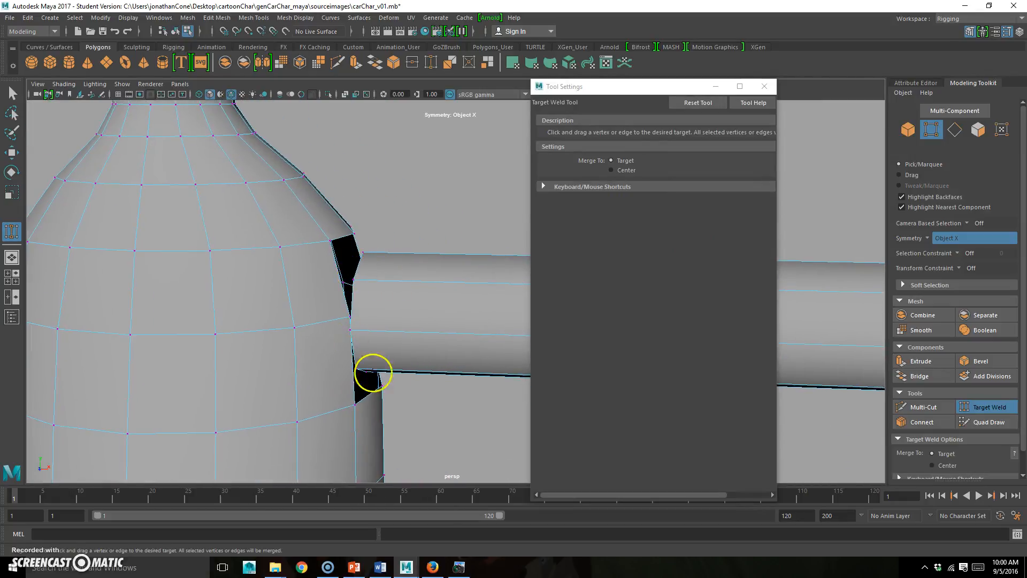
- Weld the arm's end vertices onto the matching torso vertices all around the shoulder opening, front and back
{"action": "left_click_drag", "start_coordinate": [430, 310], "coordinate": [419, 270], "text": "alt"}
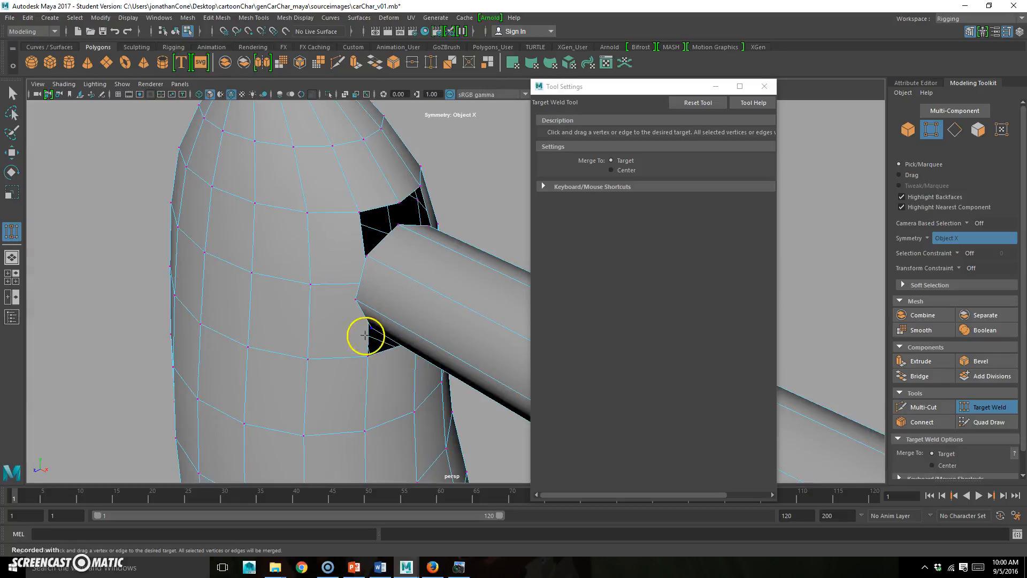
{"action": "left_click_drag", "start_coordinate": [405, 231], "coordinate": [496, 186], "text": "alt"}
{"action": "left_click_drag", "start_coordinate": [360, 302], "coordinate": [348, 354], "text": "alt"}
{"action": "left_click_drag", "start_coordinate": [408, 425], "coordinate": [396, 353], "text": "alt"}
{"action": "left_click_drag", "start_coordinate": [495, 353], "coordinate": [474, 360], "text": "alt"}
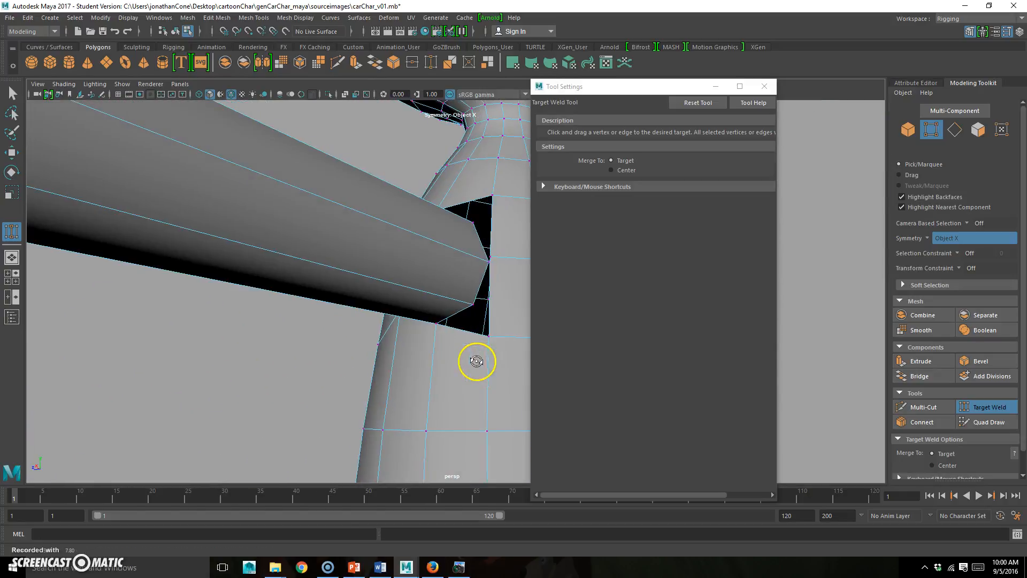
{"action": "left_click_drag", "start_coordinate": [496, 296], "coordinate": [470, 334], "text": "alt"}
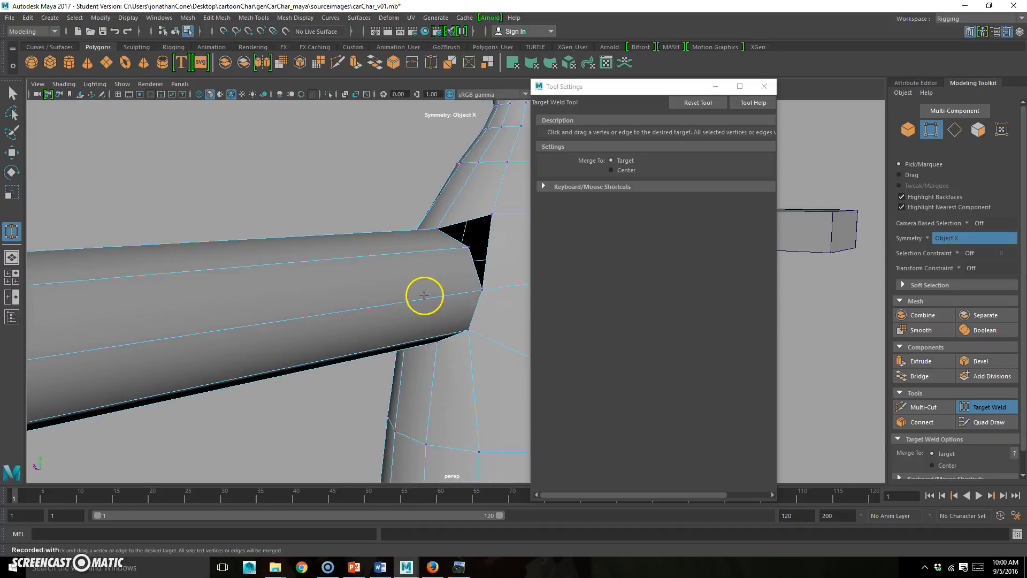
{"action": "left_click_drag", "start_coordinate": [424, 295], "coordinate": [484, 176], "text": "alt"}
{"action": "left_click_drag", "start_coordinate": [464, 222], "coordinate": [463, 220]}
{"action": "left_click_drag", "start_coordinate": [403, 239], "coordinate": [400, 335], "text": "alt"}
- Close the tool settings and, in the front view, select the arm's vertices, move them up slightly and clear the selection
{"action": "right_click_drag", "start_coordinate": [491, 311], "coordinate": [353, 337], "text": "alt"}
{"action": "middle_click_drag", "start_coordinate": [437, 341], "coordinate": [326, 263], "text": "alt"}
{"action": "right_click_drag", "start_coordinate": [428, 258], "coordinate": [306, 260], "text": "alt"}
{"action": "key", "text": "space"}
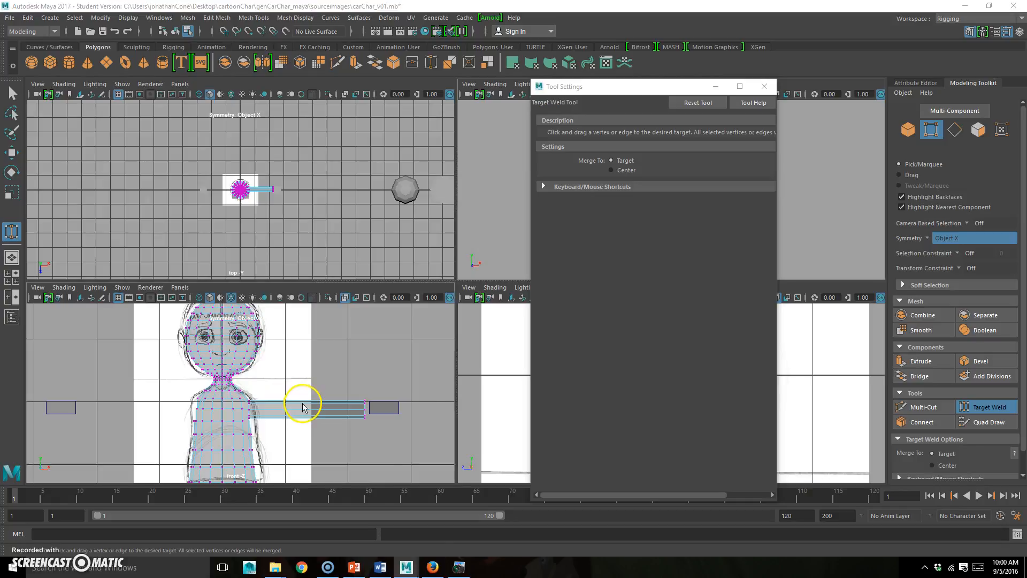
{"action": "key", "text": "space"}
{"action": "middle_click_drag", "start_coordinate": [455, 336], "coordinate": [167, 326], "text": "alt"}
{"action": "key", "text": "q"}
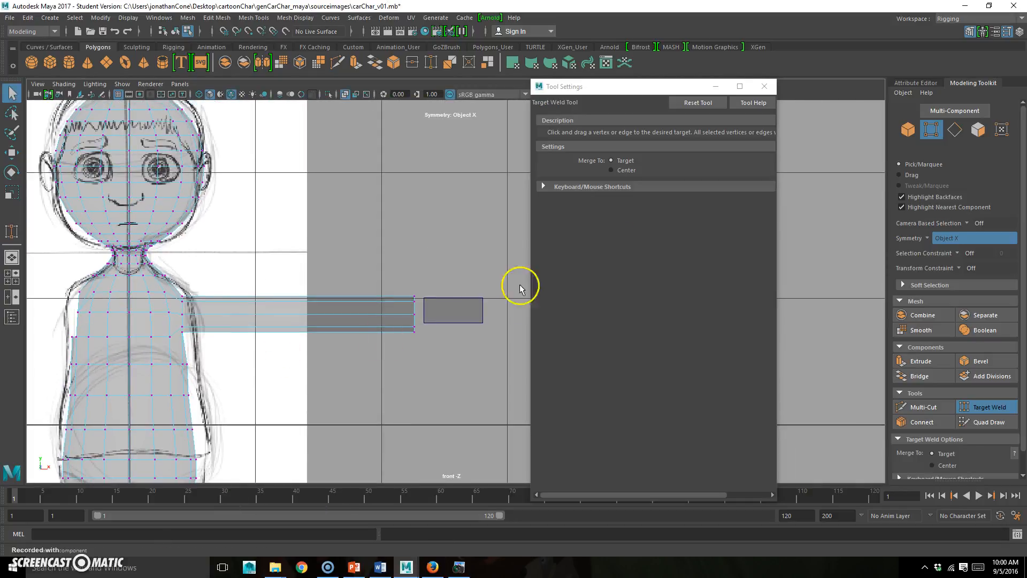
{"action": "left_click", "coordinate": [764, 87]}
{"action": "left_click_drag", "start_coordinate": [548, 236], "coordinate": [328, 316]}
{"action": "left_click_drag", "start_coordinate": [410, 291], "coordinate": [176, 345]}
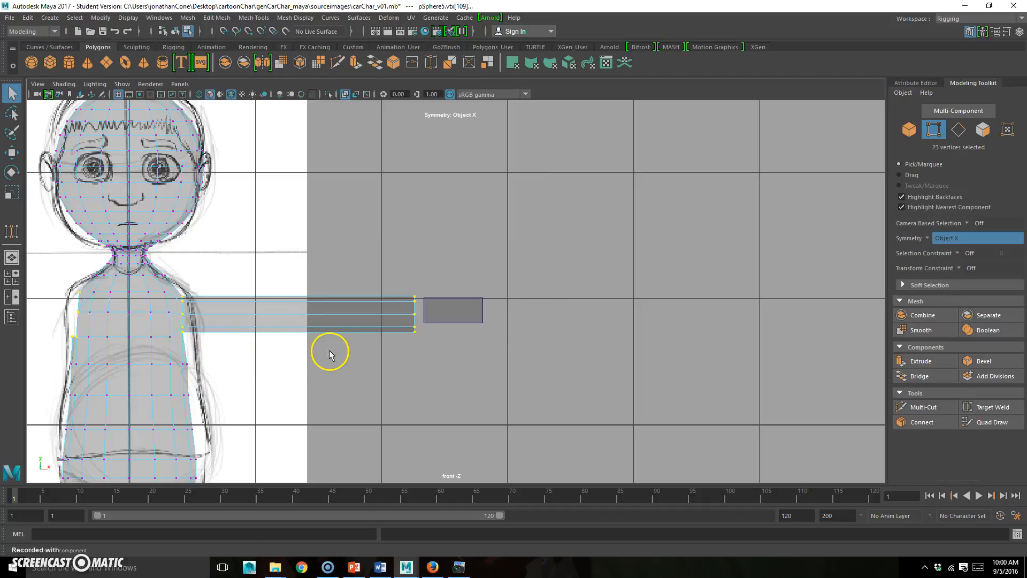
{"action": "key", "text": "w"}
{"action": "left_click_drag", "start_coordinate": [333, 278], "coordinate": [332, 273]}
{"action": "scroll", "coordinate": [257, 345], "scroll_direction": "up", "scroll_amount": 1}
{"action": "middle_click_drag", "start_coordinate": [257, 345], "coordinate": [378, 306], "text": "alt"}
{"action": "left_click", "coordinate": [420, 354]}
{"action": "middle_click_drag", "start_coordinate": [391, 406], "coordinate": [435, 303], "text": "alt"}
- Delete the cap faces at the tops of the legs in the perspective view, leaving their upper ends open
{"action": "key", "text": "space"}
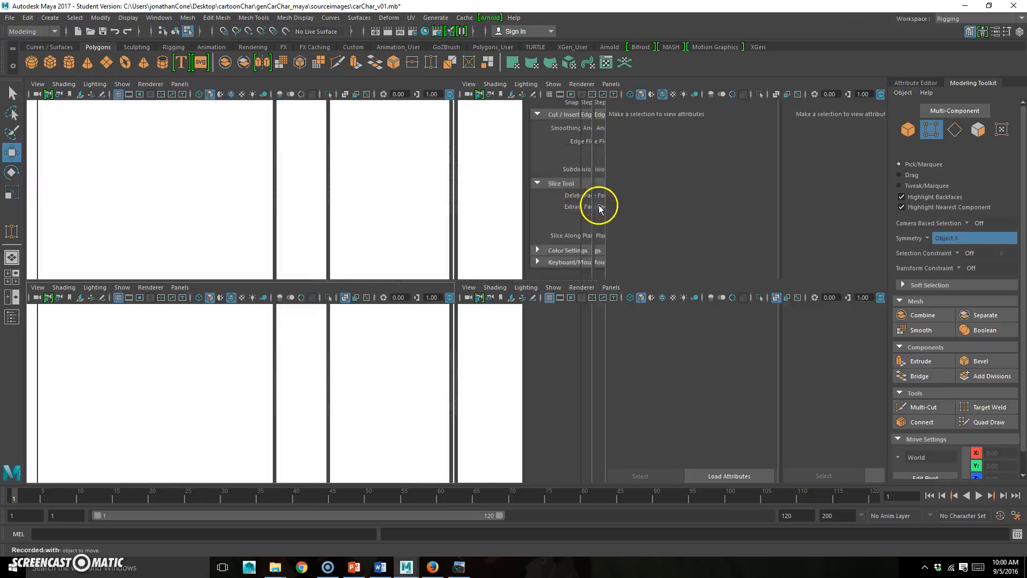
{"action": "key", "text": "space"}
{"action": "middle_click_drag", "start_coordinate": [413, 414], "coordinate": [488, 346], "text": "alt"}
{"action": "left_click_drag", "start_coordinate": [489, 346], "coordinate": [495, 293], "text": "alt"}
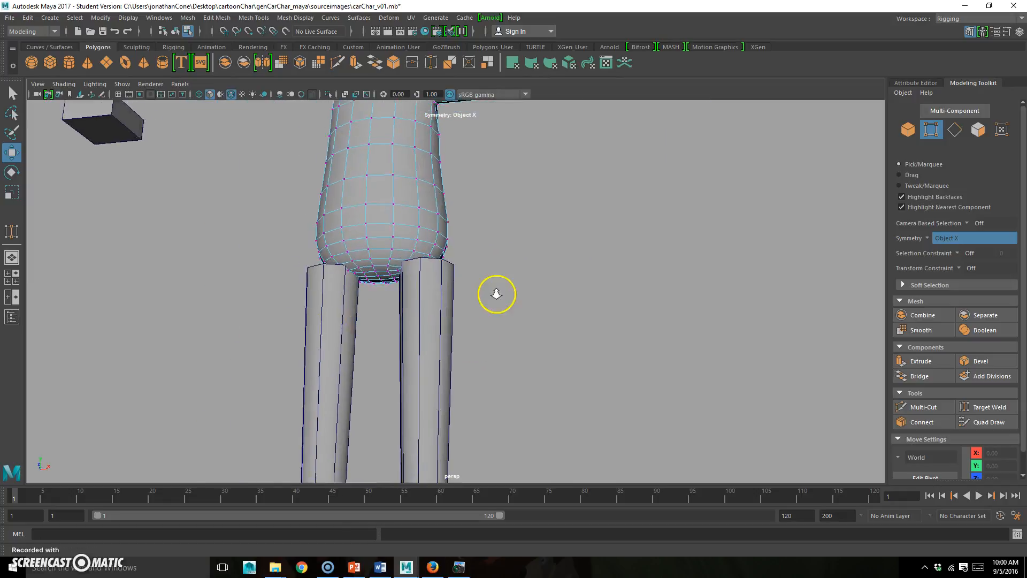
{"action": "middle_click_drag", "start_coordinate": [495, 294], "coordinate": [467, 263], "text": "alt"}
{"action": "right_click_drag", "start_coordinate": [468, 264], "coordinate": [492, 249], "text": "alt"}
{"action": "right_click_drag", "start_coordinate": [492, 249], "coordinate": [480, 248]}
{"action": "left_click_drag", "start_coordinate": [480, 247], "coordinate": [477, 246], "text": "alt"}
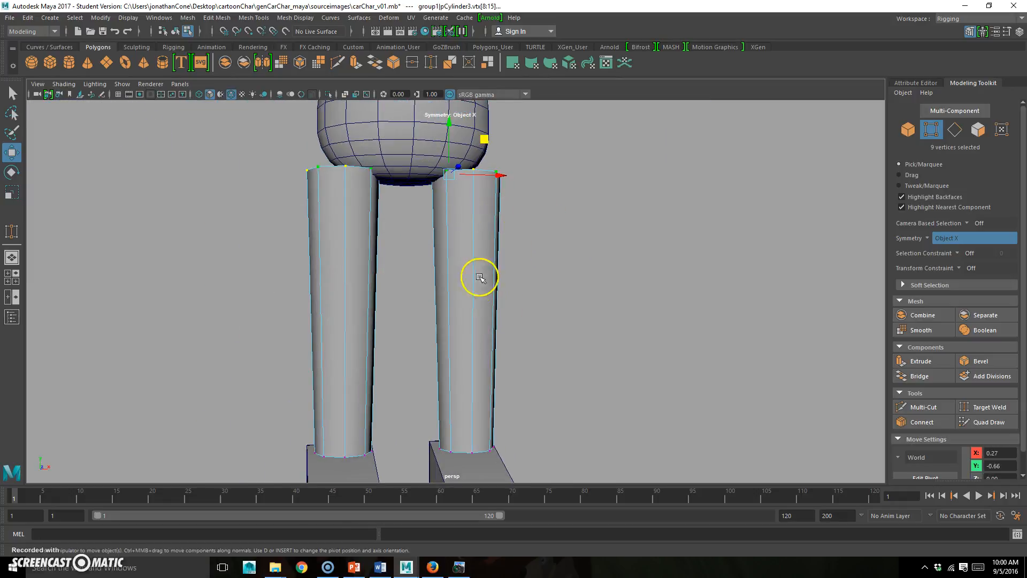
{"action": "right_click_drag", "start_coordinate": [485, 271], "coordinate": [449, 240]}
{"action": "left_click_drag", "start_coordinate": [527, 327], "coordinate": [475, 331], "text": "alt"}
{"action": "left_click_drag", "start_coordinate": [377, 250], "coordinate": [326, 252], "text": "alt"}
{"action": "right_click_drag", "start_coordinate": [325, 252], "coordinate": [459, 187], "text": "alt"}
{"action": "left_click_drag", "start_coordinate": [459, 186], "coordinate": [487, 296], "text": "alt"}
{"action": "right_click_drag", "start_coordinate": [500, 238], "coordinate": [505, 254]}
{"action": "left_click", "coordinate": [506, 242]}
{"action": "left_click", "coordinate": [500, 213], "text": "shift"}
{"action": "key", "text": "Delete"}
- Delete a symmetrical two-by-two block of faces on the torso's underside above each leg to make the leg openings
{"action": "left_click_drag", "start_coordinate": [527, 249], "coordinate": [516, 206], "text": "alt"}
{"action": "right_click_drag", "start_coordinate": [472, 162], "coordinate": [490, 147]}
{"action": "left_click", "coordinate": [474, 165]}
{"action": "mouse_move", "coordinate": [474, 230]}
{"action": "left_mouse_down", "text": "alt"}
{"action": "mouse_move", "coordinate": [476, 199]}
{"action": "mouse_move", "coordinate": [488, 211]}
{"action": "mouse_move", "coordinate": [497, 271]}
{"action": "mouse_move", "coordinate": [464, 234]}
{"action": "left_mouse_up", "text": "alt"}
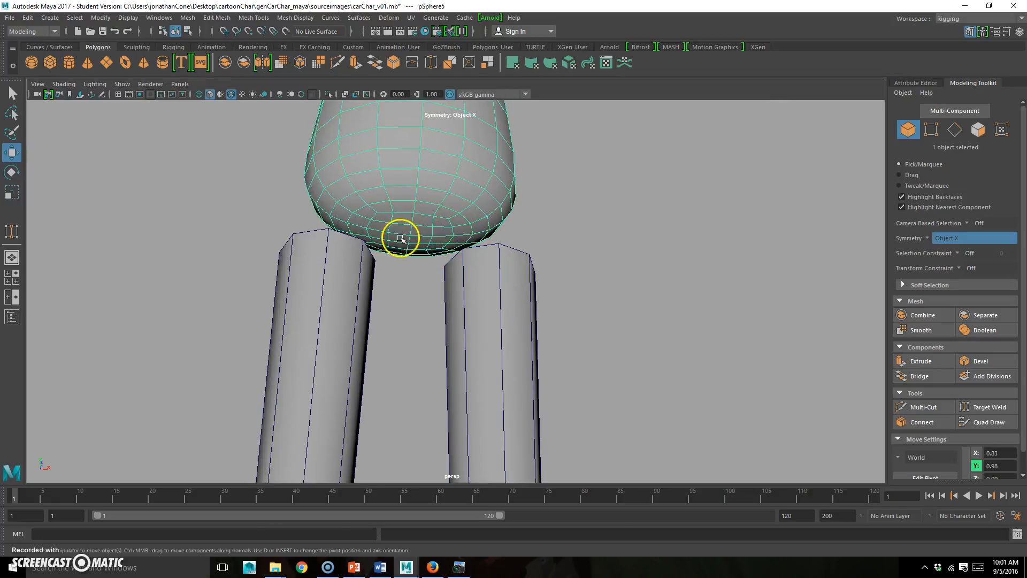
{"action": "right_click_drag", "start_coordinate": [386, 246], "coordinate": [475, 231], "text": "alt"}
{"action": "left_click", "coordinate": [441, 216]}
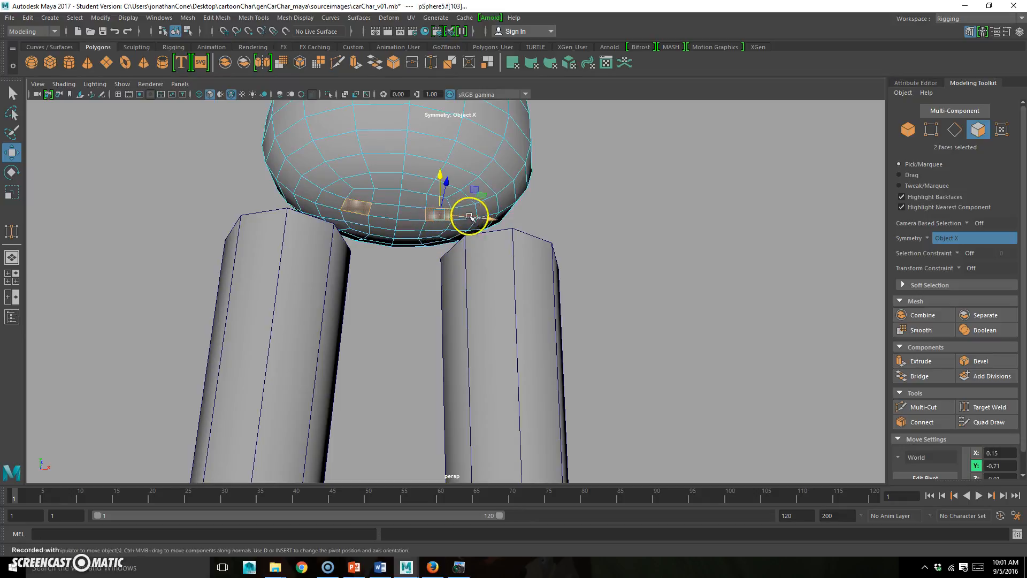
{"action": "left_click", "coordinate": [469, 211], "text": "shift"}
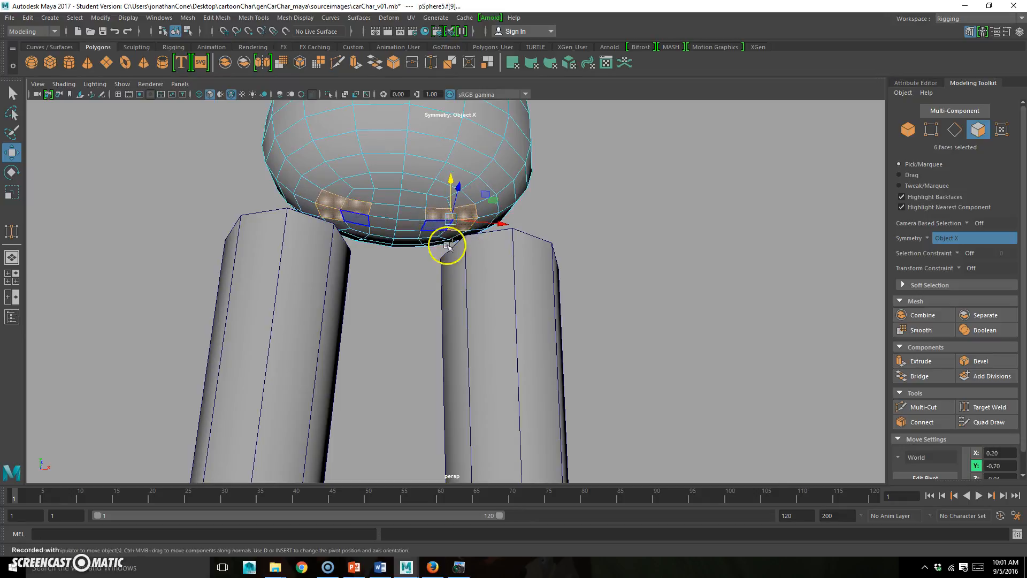
{"action": "left_click_drag", "start_coordinate": [642, 349], "coordinate": [602, 355], "text": "alt"}
{"action": "key", "text": "Delete"}
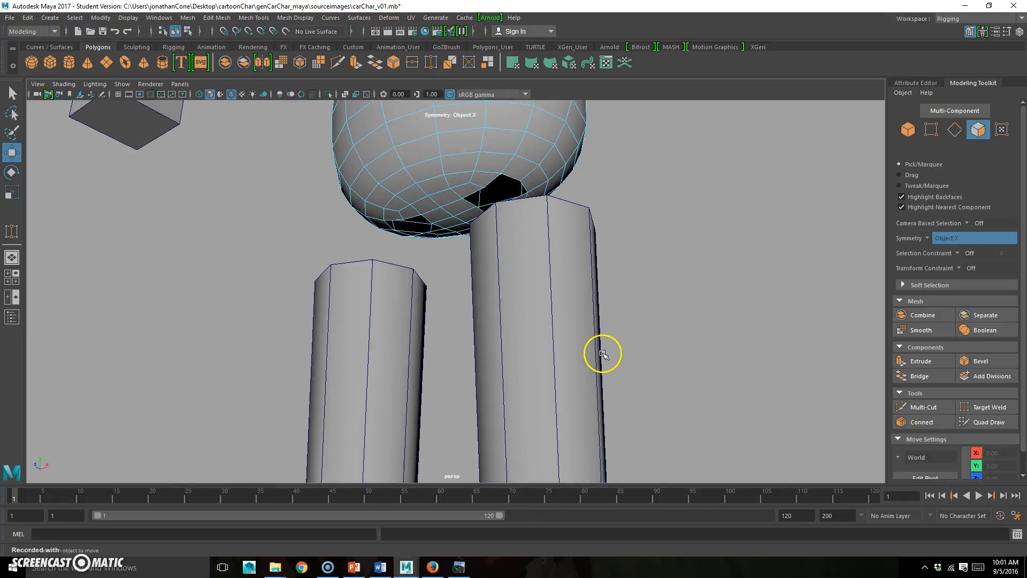
- Select the border edges of both leg openings and enable soft selection with a small falloff around them
{"action": "left_click_drag", "start_coordinate": [569, 269], "coordinate": [488, 253], "text": "alt"}
{"action": "right_click_drag", "start_coordinate": [445, 201], "coordinate": [473, 234], "text": "alt"}
{"action": "key", "text": "ctrl+shift+a"}
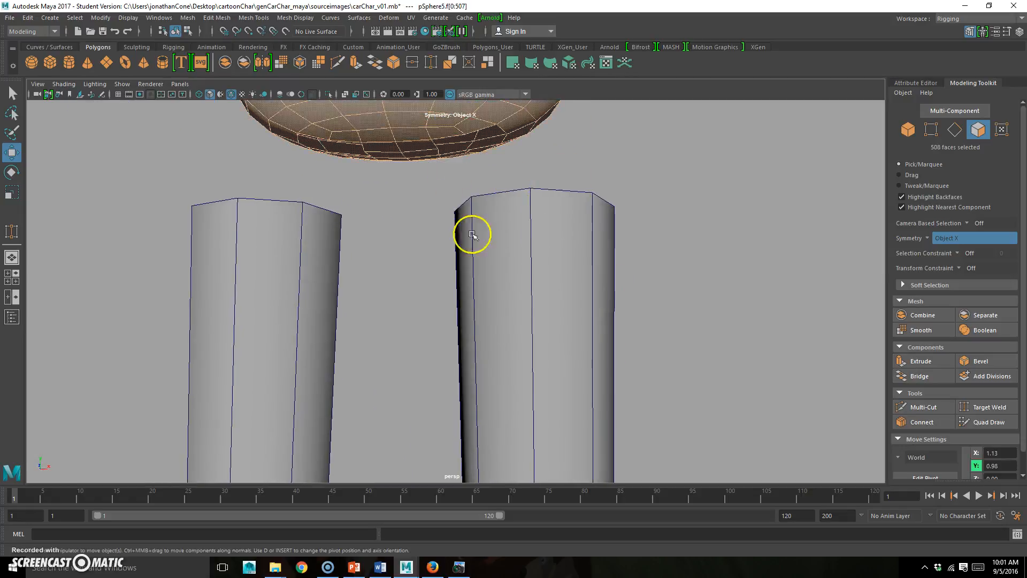
{"action": "left_click_drag", "start_coordinate": [459, 202], "coordinate": [498, 270], "text": "alt"}
{"action": "right_click_drag", "start_coordinate": [497, 269], "coordinate": [517, 199]}
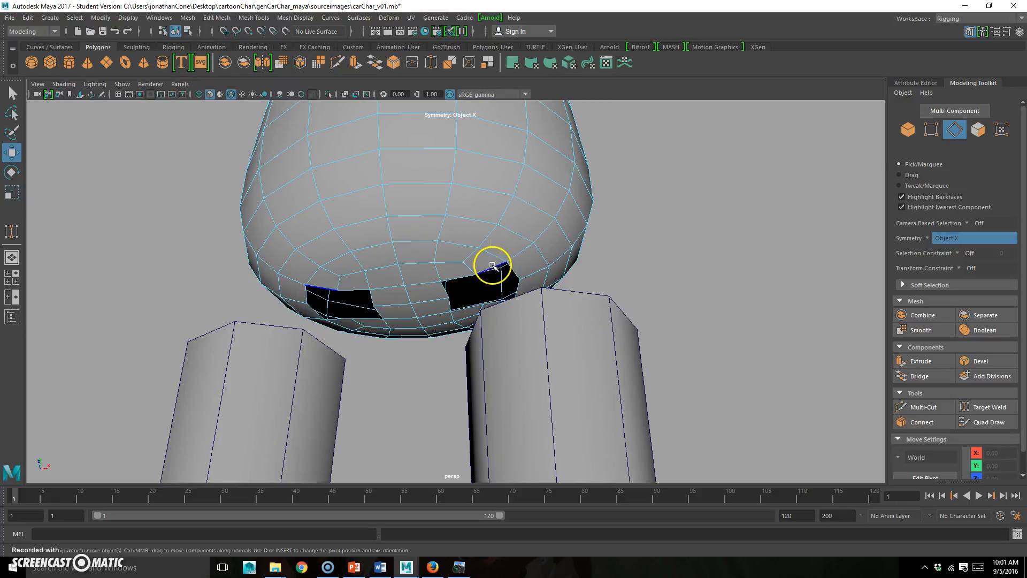
{"action": "double_click", "coordinate": [491, 268]}
{"action": "left_click_drag", "start_coordinate": [505, 320], "coordinate": [404, 298], "text": "alt"}
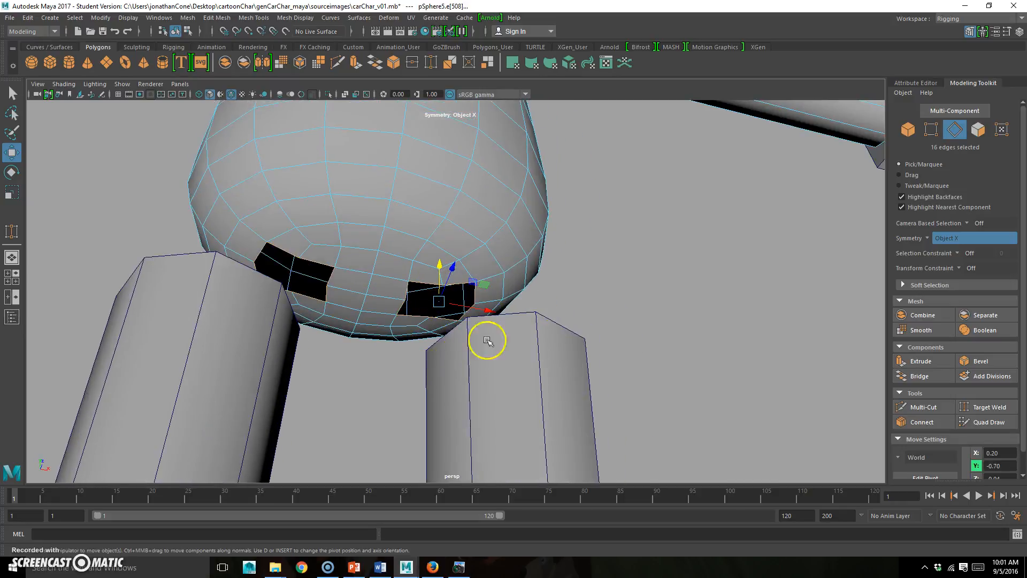
{"action": "key", "text": "b"}
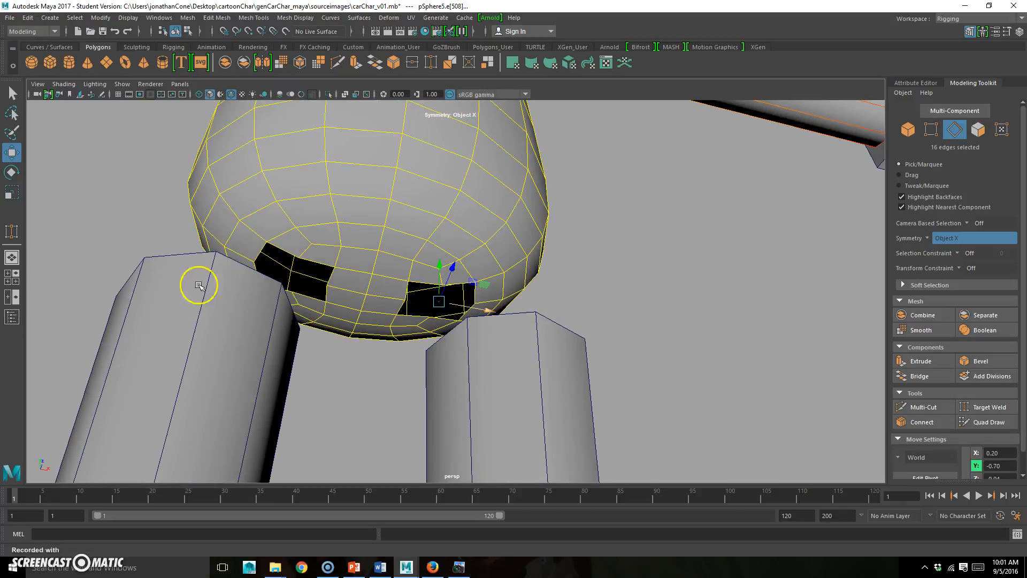
{"action": "left_click_drag", "start_coordinate": [819, 257], "coordinate": [715, 278]}
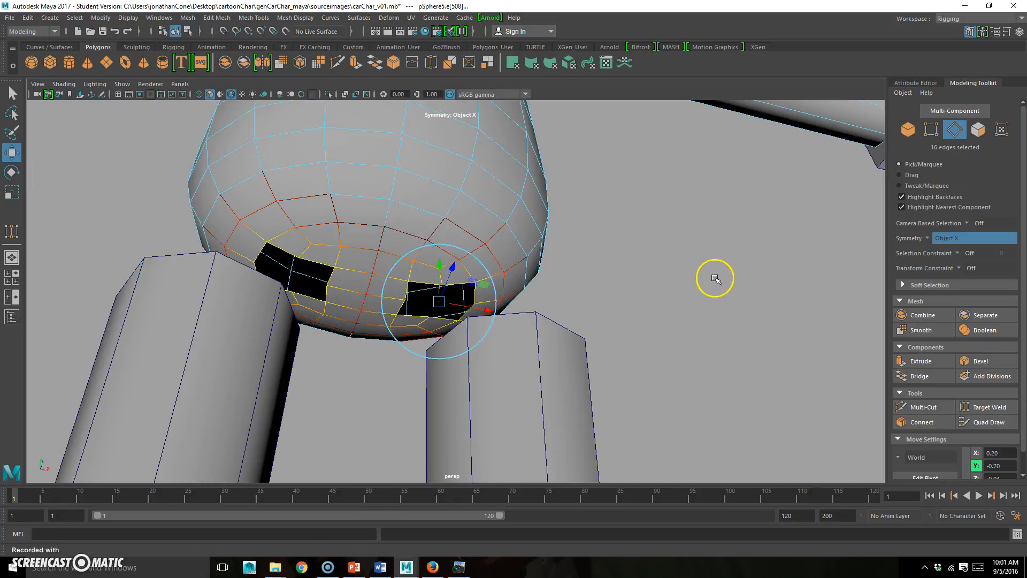
- Switch to vertices and scale the borders of the leg openings outward with soft selection to enlarge the holes
{"action": "left_click_drag", "start_coordinate": [527, 360], "coordinate": [476, 233], "text": "alt"}
{"action": "key", "text": "t"}
{"action": "key", "text": "r"}
{"action": "key", "text": "alt+F9"}
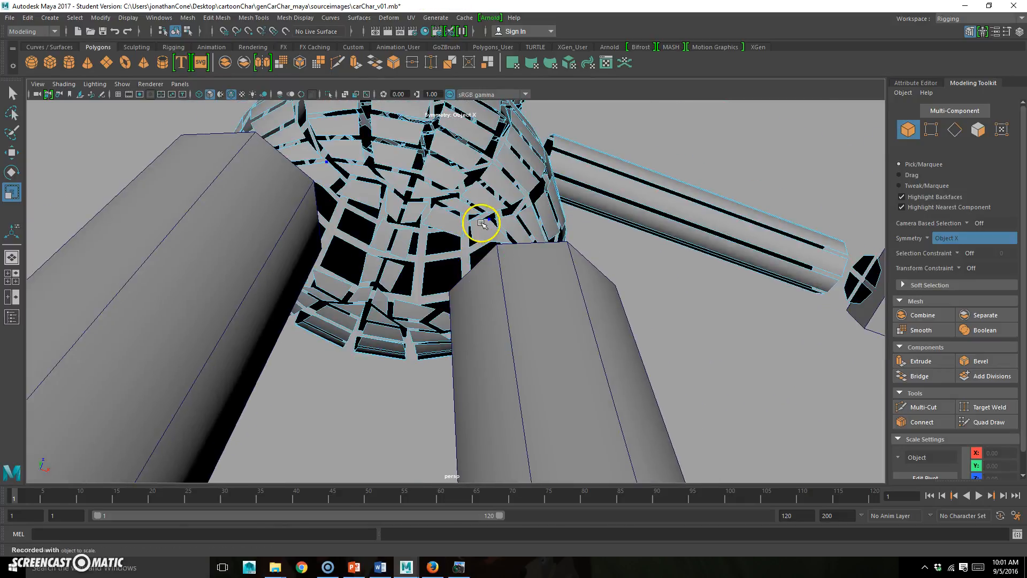
{"action": "key", "text": "F9"}
{"action": "double_click", "coordinate": [469, 239]}
{"action": "left_click", "coordinate": [442, 309], "text": "shift"}
{"action": "left_click_drag", "start_coordinate": [469, 235], "coordinate": [541, 174]}
- Move the outer border vertices of the leg openings outward and upward so the holes slant toward the hips
{"action": "left_click", "coordinate": [516, 193]}
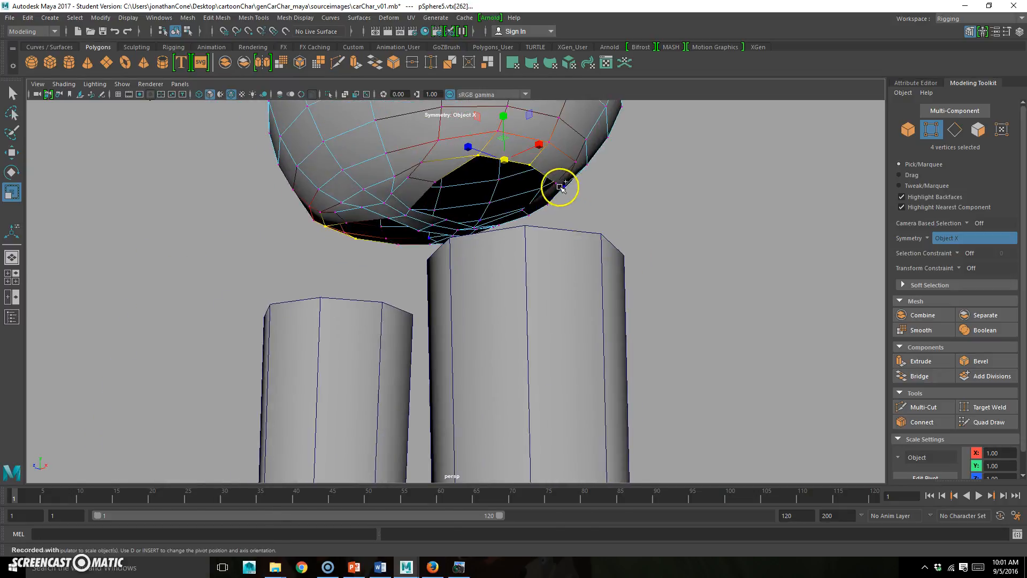
{"action": "left_click_drag", "start_coordinate": [505, 215], "coordinate": [563, 154], "text": "alt"}
{"action": "key", "text": "w"}
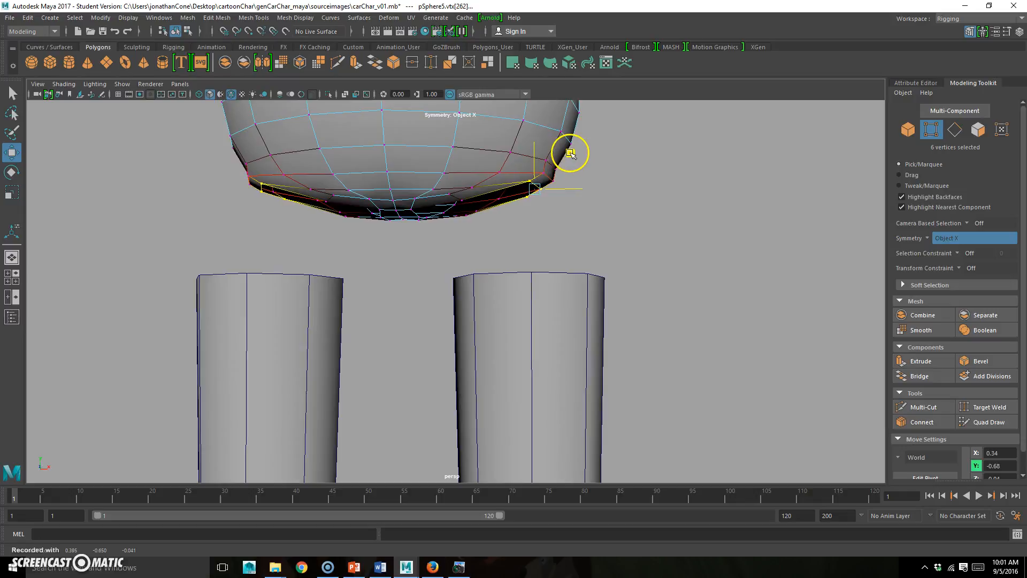
{"action": "key", "text": "ctrl+z"}
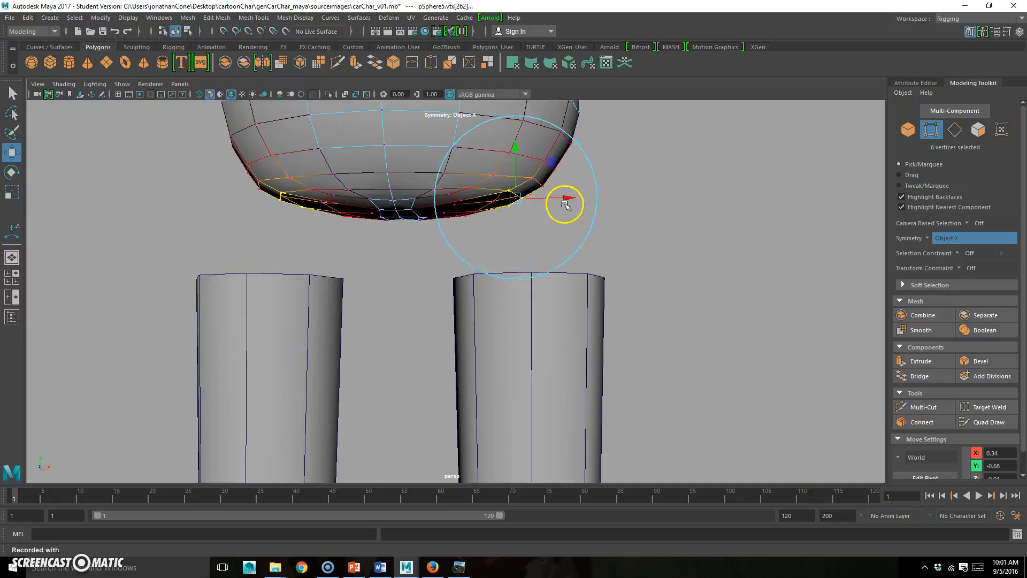
{"action": "middle_click_drag", "start_coordinate": [552, 163], "coordinate": [572, 146]}
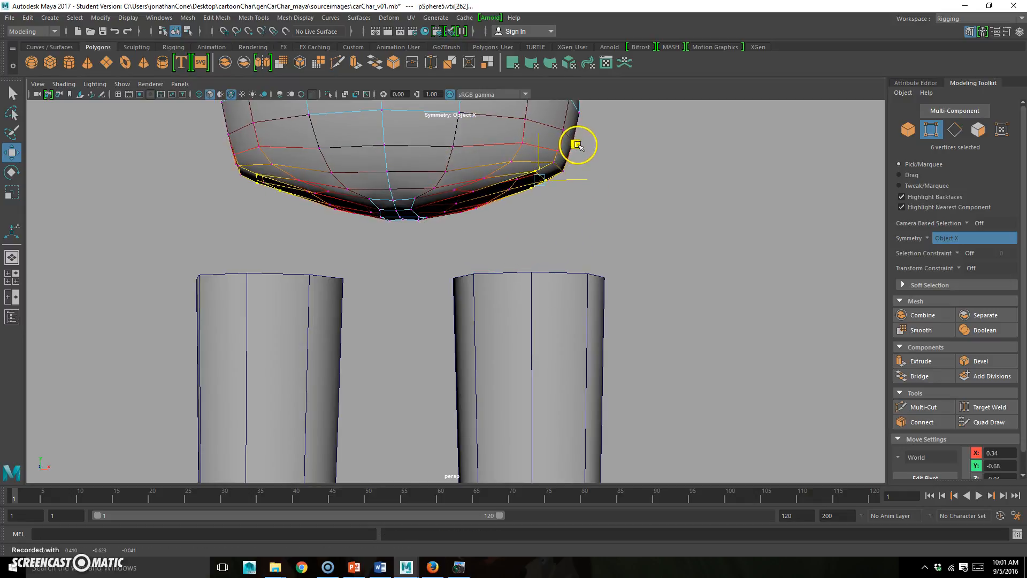
- Select the legs in object mode and move them up and slightly inward beneath the hip openings
{"action": "left_click_drag", "start_coordinate": [582, 144], "coordinate": [509, 360], "text": "alt"}
{"action": "left_click", "coordinate": [546, 403]}
{"action": "left_click_drag", "start_coordinate": [545, 403], "coordinate": [367, 350], "text": "alt"}
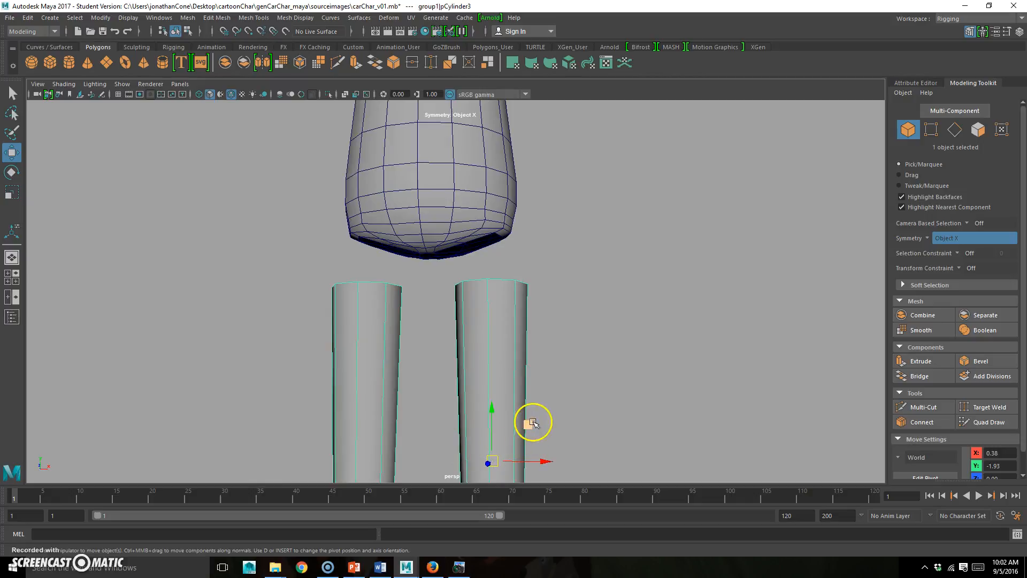
{"action": "left_click_drag", "start_coordinate": [493, 410], "coordinate": [490, 377]}
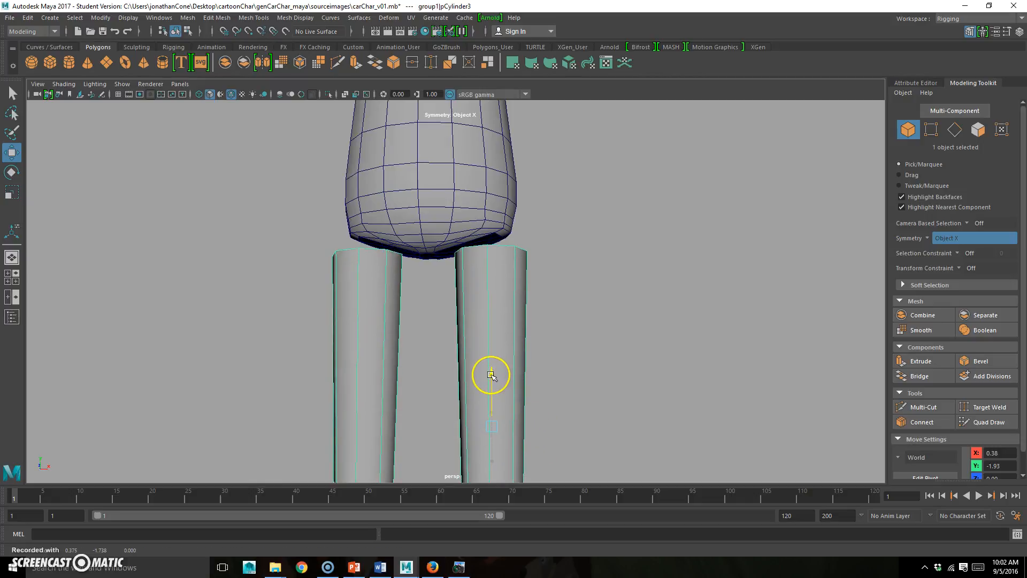
{"action": "left_click_drag", "start_coordinate": [544, 427], "coordinate": [761, 413]}
- Fine-tune the legs' position under the openings to about X 0.317 and Y -1.731
{"action": "right_click_drag", "start_coordinate": [418, 372], "coordinate": [561, 348], "text": "alt"}
{"action": "middle_click_drag", "start_coordinate": [531, 328], "coordinate": [516, 358], "text": "alt"}
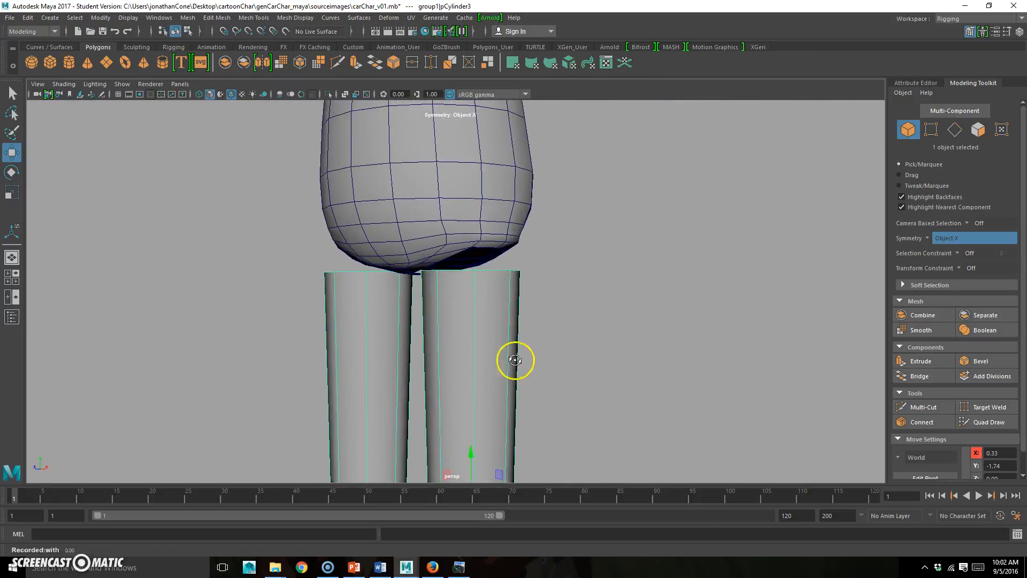
{"action": "left_click_drag", "start_coordinate": [516, 358], "coordinate": [545, 367], "text": "alt"}
{"action": "middle_click_drag", "start_coordinate": [534, 443], "coordinate": [538, 397], "text": "alt"}
{"action": "left_click_drag", "start_coordinate": [487, 394], "coordinate": [483, 395]}
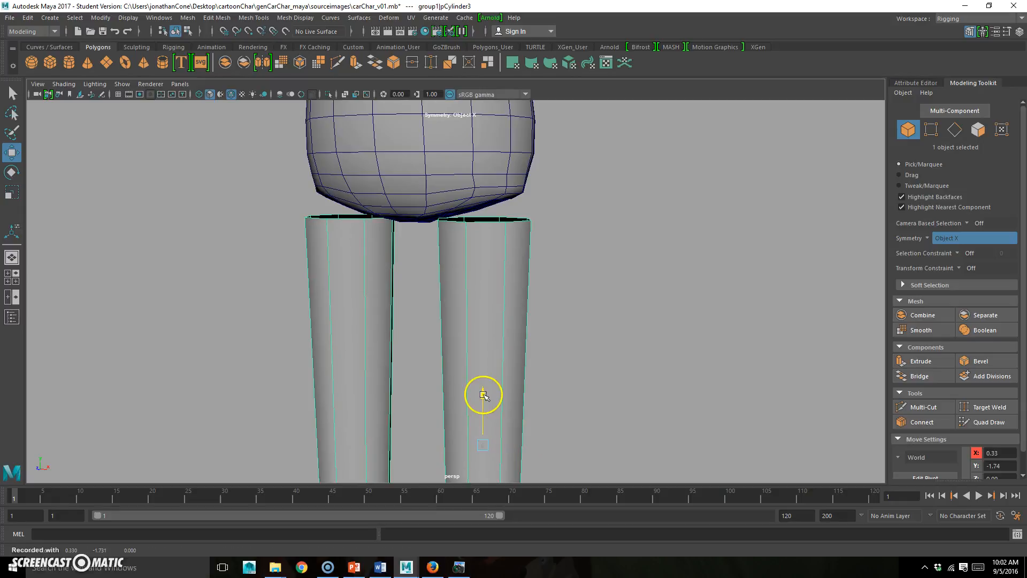
{"action": "left_click_drag", "start_coordinate": [585, 330], "coordinate": [415, 218], "text": "alt"}
{"action": "left_click_drag", "start_coordinate": [489, 289], "coordinate": [542, 284], "text": "alt"}
{"action": "left_click_drag", "start_coordinate": [528, 419], "coordinate": [525, 420]}
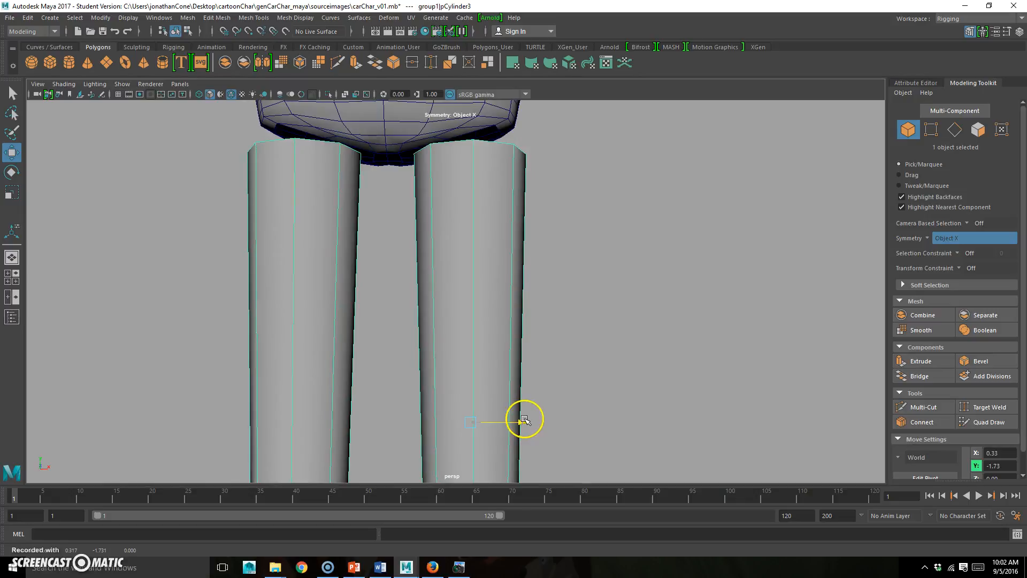
- Add the body to the leg selection and combine them into one mesh
{"action": "left_click_drag", "start_coordinate": [551, 292], "coordinate": [528, 307], "text": "alt"}
{"action": "left_click", "coordinate": [522, 107], "text": "shift"}
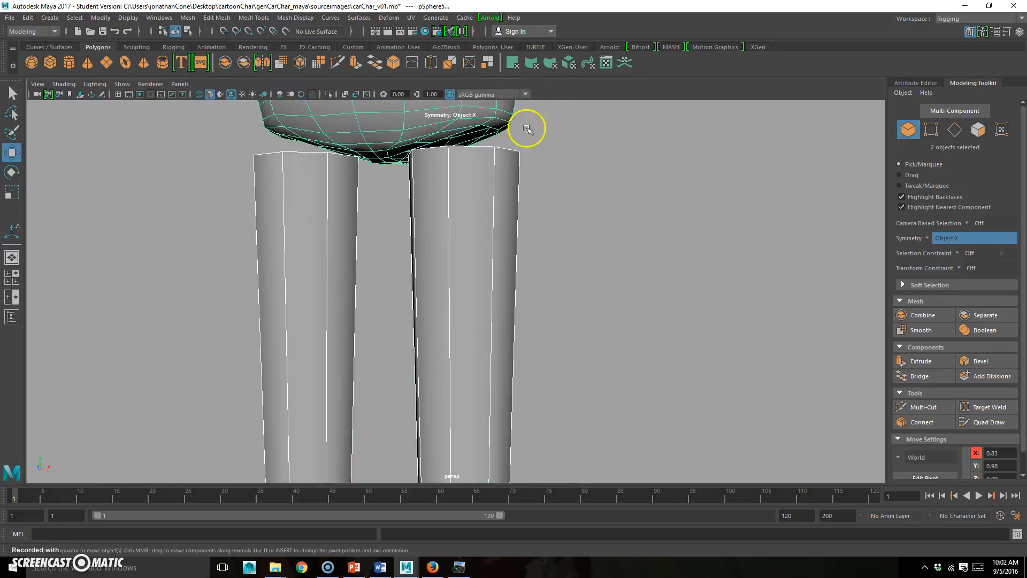
{"action": "left_click", "coordinate": [225, 63]}
- Try to target weld a leg-top vertex to the hip opening with symmetry on, and undo the weld
{"action": "middle_click_drag", "start_coordinate": [472, 140], "coordinate": [471, 203], "text": "alt"}
{"action": "left_click", "coordinate": [432, 62]}
{"action": "right_click_drag", "start_coordinate": [351, 238], "coordinate": [522, 187], "text": "alt"}
{"action": "middle_click_drag", "start_coordinate": [522, 188], "coordinate": [504, 262], "text": "alt"}
{"action": "left_click_drag", "start_coordinate": [504, 262], "coordinate": [463, 250], "text": "alt"}
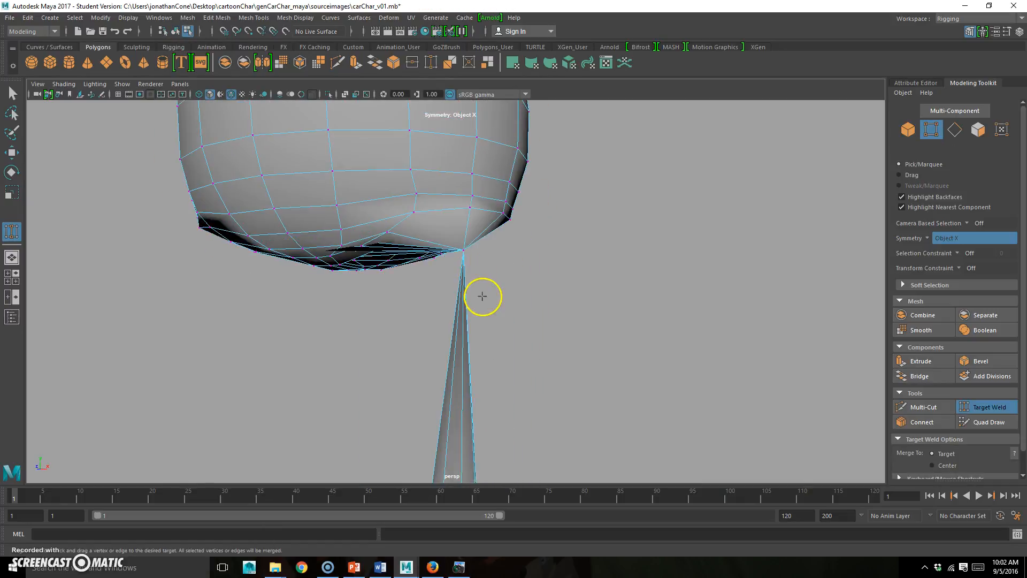
{"action": "key", "text": "ctrl+z"}
- Clear the vertex selection, return to the Target Weld tool and turn symmetry off
{"action": "middle_click_drag", "start_coordinate": [472, 298], "coordinate": [488, 297], "text": "alt"}
{"action": "key", "text": "q"}
{"action": "left_click_drag", "start_coordinate": [551, 174], "coordinate": [507, 290]}
{"action": "left_click", "coordinate": [637, 351]}
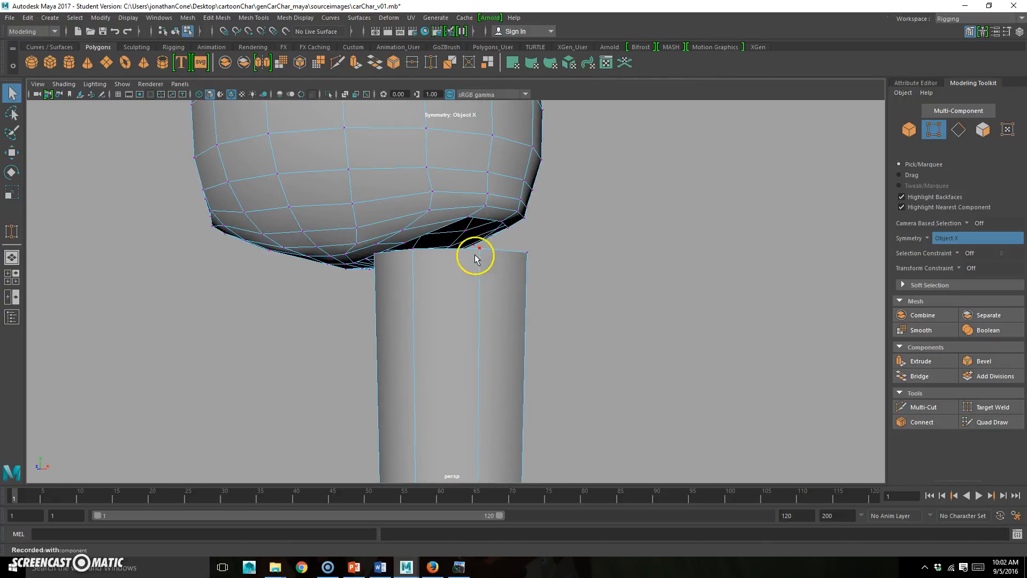
{"action": "key", "text": "y"}
{"action": "left_click_drag", "start_coordinate": [473, 225], "coordinate": [481, 188]}
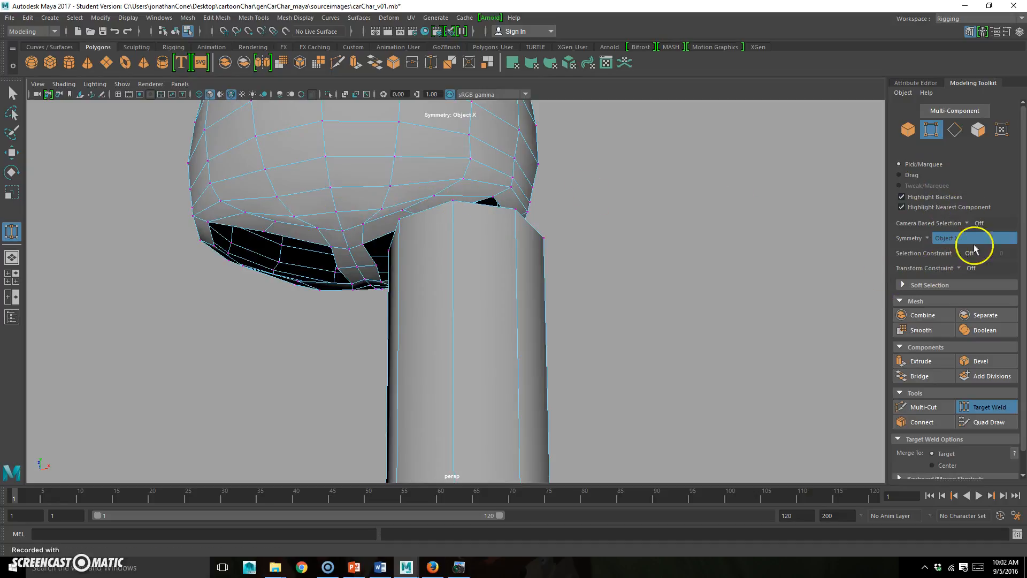
{"action": "left_click", "coordinate": [936, 238]}
{"action": "left_click", "coordinate": [941, 250]}
- Target weld the leg's top vertices onto the matching border vertices of the hip opening, working around the leg
{"action": "left_click_drag", "start_coordinate": [508, 234], "coordinate": [478, 243], "text": "alt"}
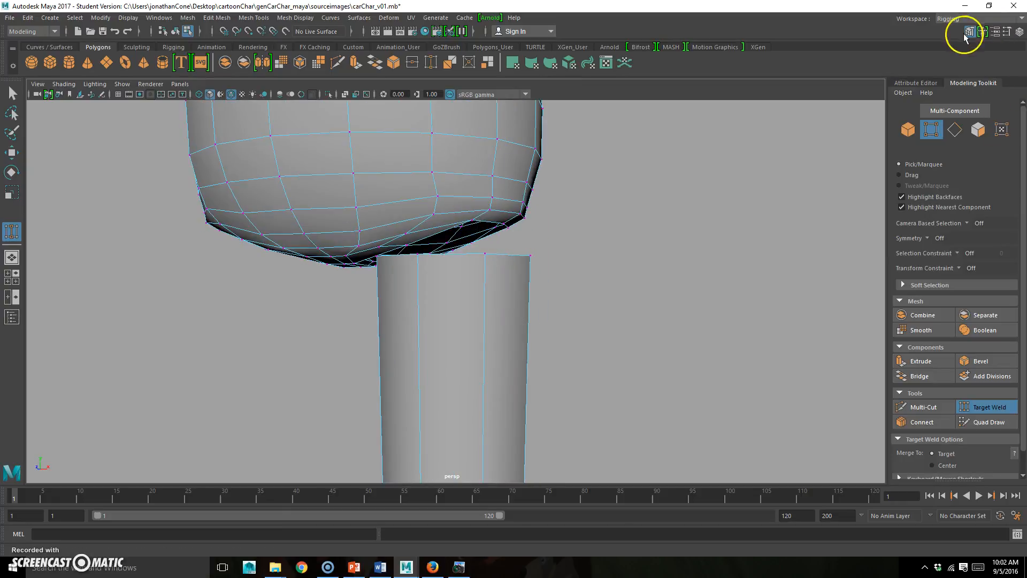
{"action": "left_click_drag", "start_coordinate": [580, 279], "coordinate": [686, 213], "text": "alt"}
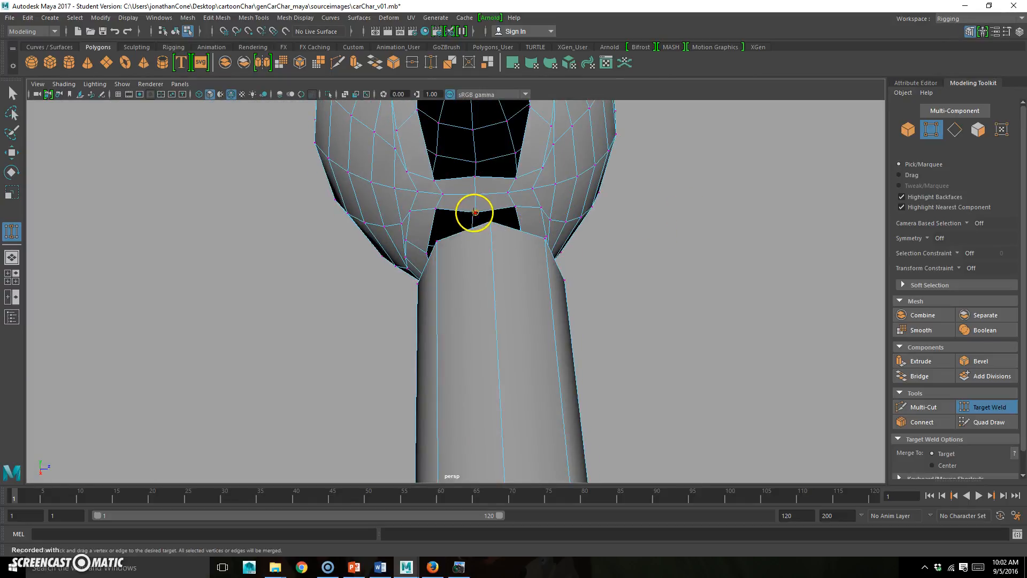
{"action": "left_click_drag", "start_coordinate": [483, 219], "coordinate": [475, 279], "text": "alt"}
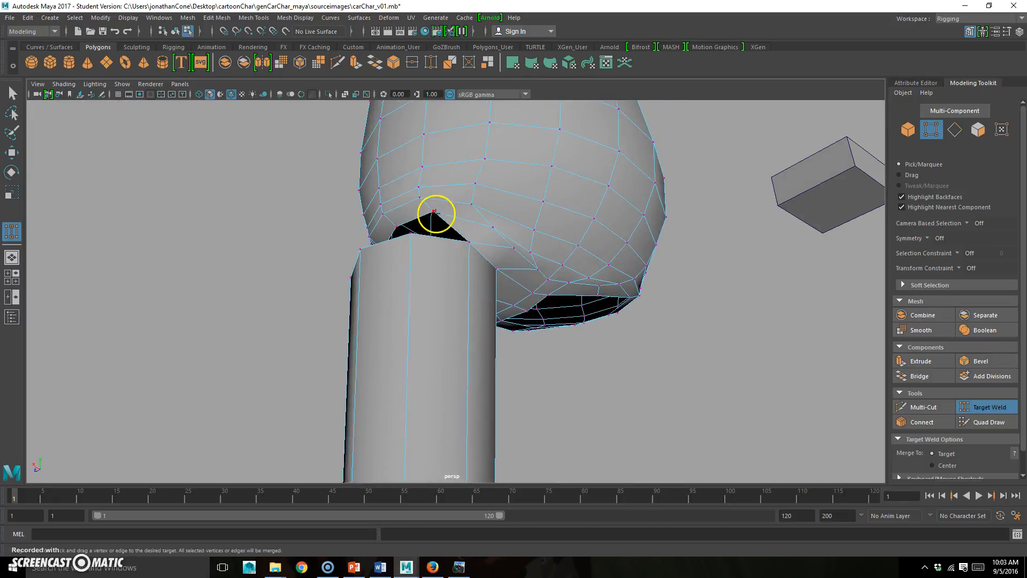
{"action": "left_click_drag", "start_coordinate": [405, 267], "coordinate": [429, 250], "text": "alt"}
{"action": "left_click_drag", "start_coordinate": [364, 249], "coordinate": [443, 223], "text": "alt"}
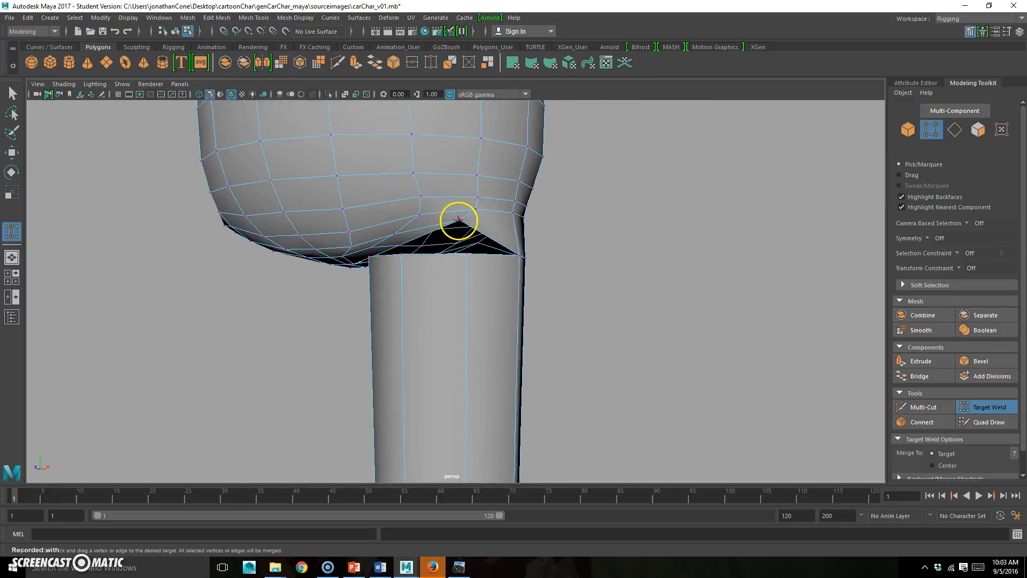
{"action": "left_click_drag", "start_coordinate": [468, 256], "coordinate": [469, 256]}
{"action": "left_click_drag", "start_coordinate": [360, 279], "coordinate": [442, 235], "text": "alt"}
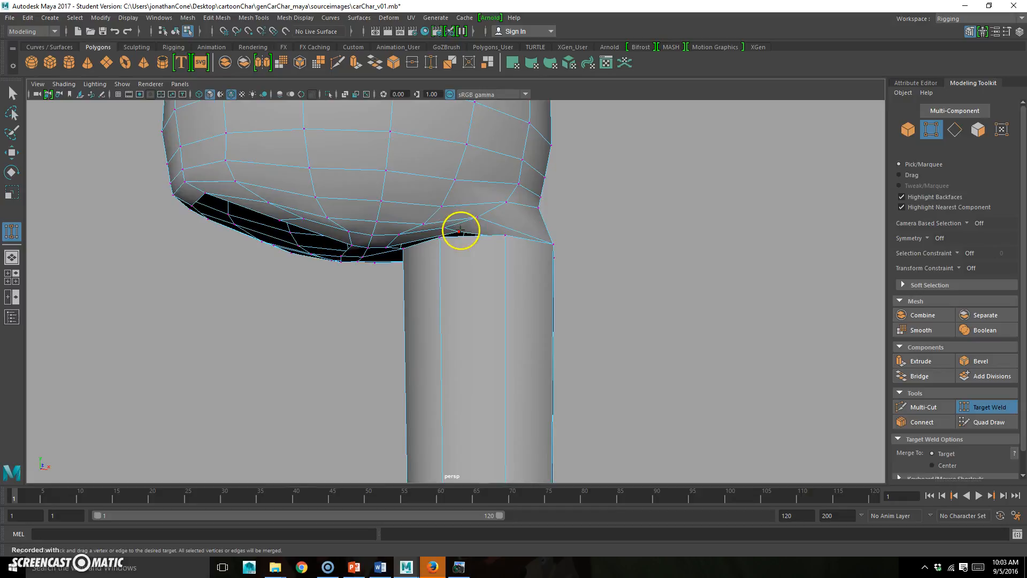
{"action": "left_click_drag", "start_coordinate": [537, 278], "coordinate": [450, 223], "text": "alt"}
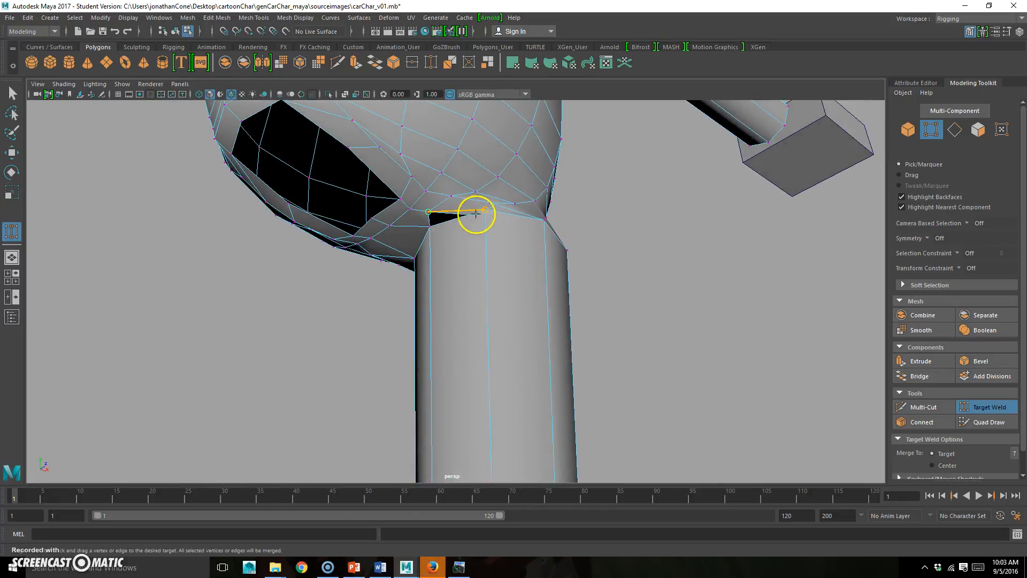
{"action": "left_click_drag", "start_coordinate": [508, 251], "coordinate": [538, 274], "text": "alt"}
- Leave the weld tool, return to object mode and delete the block-shaped feet
{"action": "left_click_drag", "start_coordinate": [429, 268], "coordinate": [506, 302], "text": "alt"}
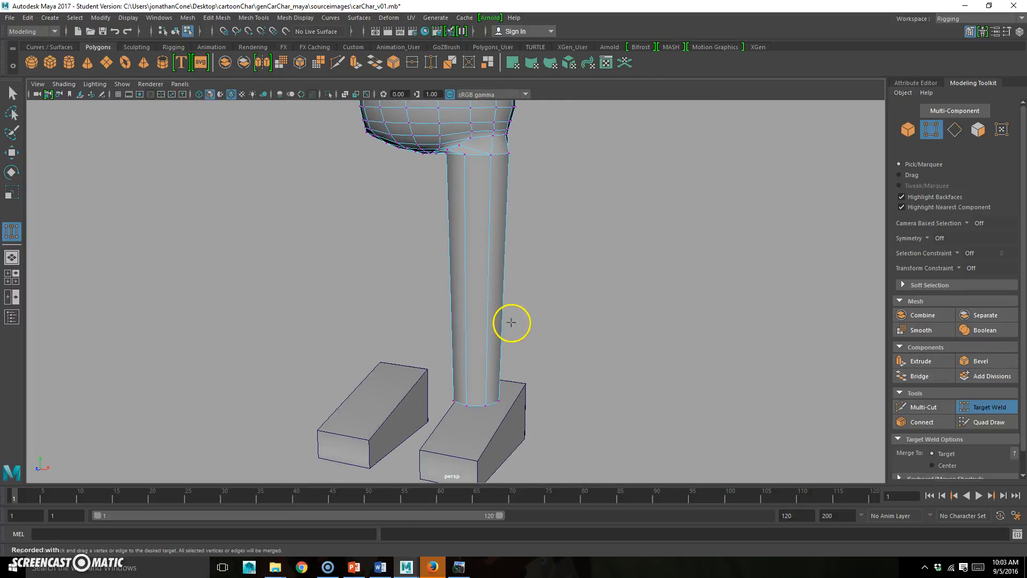
{"action": "key", "text": "q"}
{"action": "middle_click_drag", "start_coordinate": [520, 423], "coordinate": [525, 360], "text": "alt"}
{"action": "left_click_drag", "start_coordinate": [524, 360], "coordinate": [490, 369], "text": "alt"}
{"action": "right_click_drag", "start_coordinate": [489, 386], "coordinate": [554, 316]}
{"action": "left_click", "coordinate": [506, 393]}
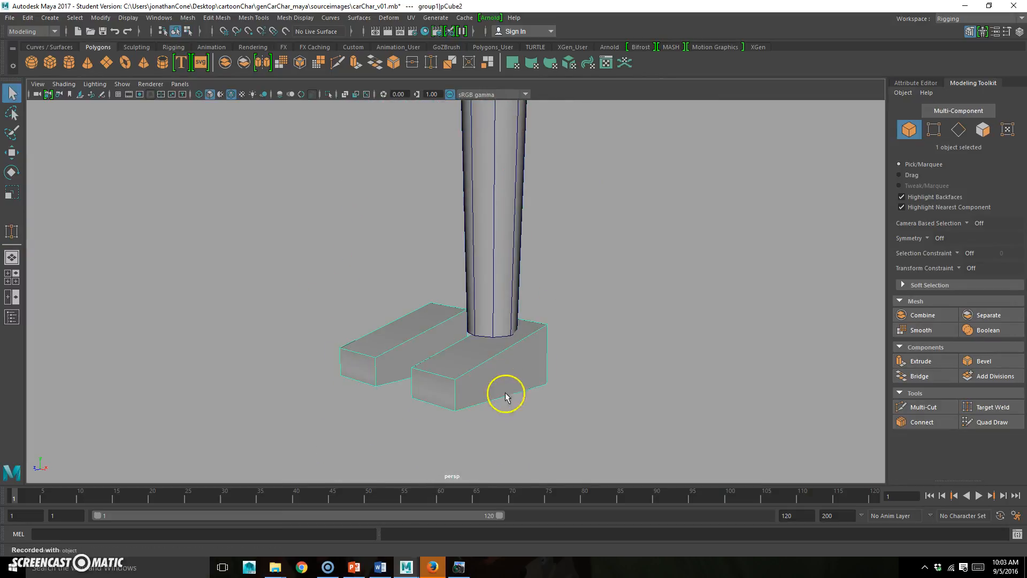
{"action": "key", "text": "Delete"}
- Select the four cap faces at the bottom end of the leg
{"action": "left_click", "coordinate": [508, 337]}
{"action": "left_click_drag", "start_coordinate": [488, 346], "coordinate": [499, 274], "text": "alt"}
{"action": "right_click_drag", "start_coordinate": [483, 257], "coordinate": [491, 286]}
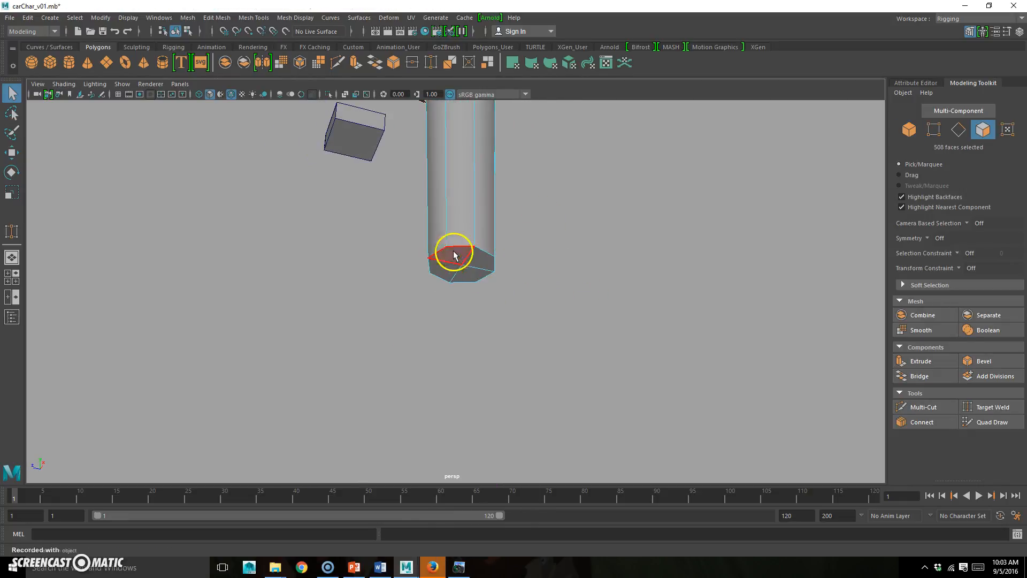
{"action": "left_click", "coordinate": [461, 255]}
{"action": "left_click", "coordinate": [451, 275], "text": "shift"}
{"action": "left_click", "coordinate": [475, 269], "text": "shift"}
{"action": "left_click", "coordinate": [485, 252], "text": "shift"}
{"action": "left_click_drag", "start_coordinate": [555, 289], "coordinate": [527, 316], "text": "alt"}
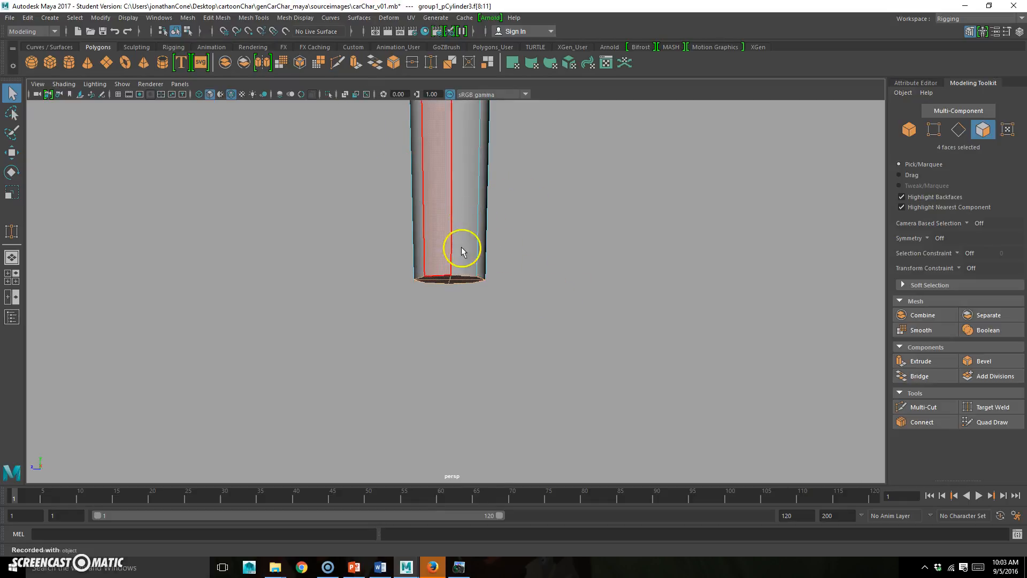
{"action": "right_click_drag", "start_coordinate": [461, 250], "coordinate": [484, 227]}
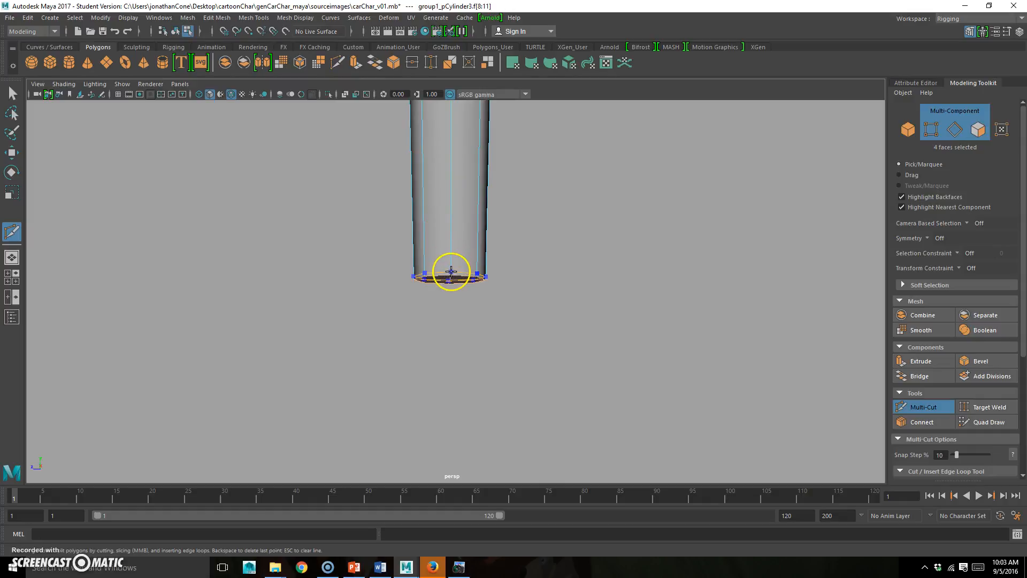
{"action": "left_click_drag", "start_coordinate": [488, 294], "coordinate": [478, 299], "text": "alt"}
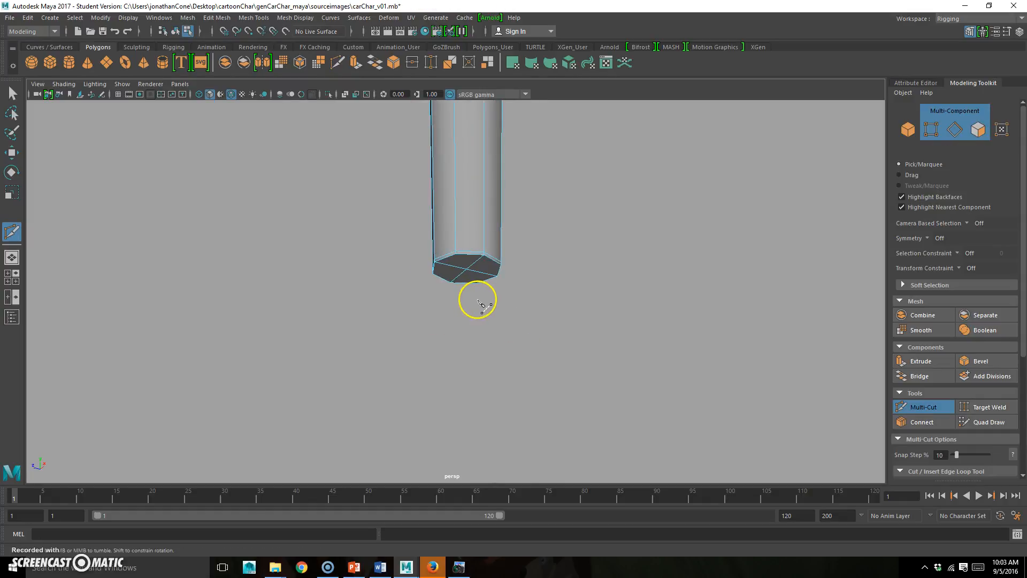
{"action": "key", "text": "q"}
{"action": "right_click_drag", "start_coordinate": [486, 265], "coordinate": [484, 278]}
{"action": "double_click", "coordinate": [487, 272]}
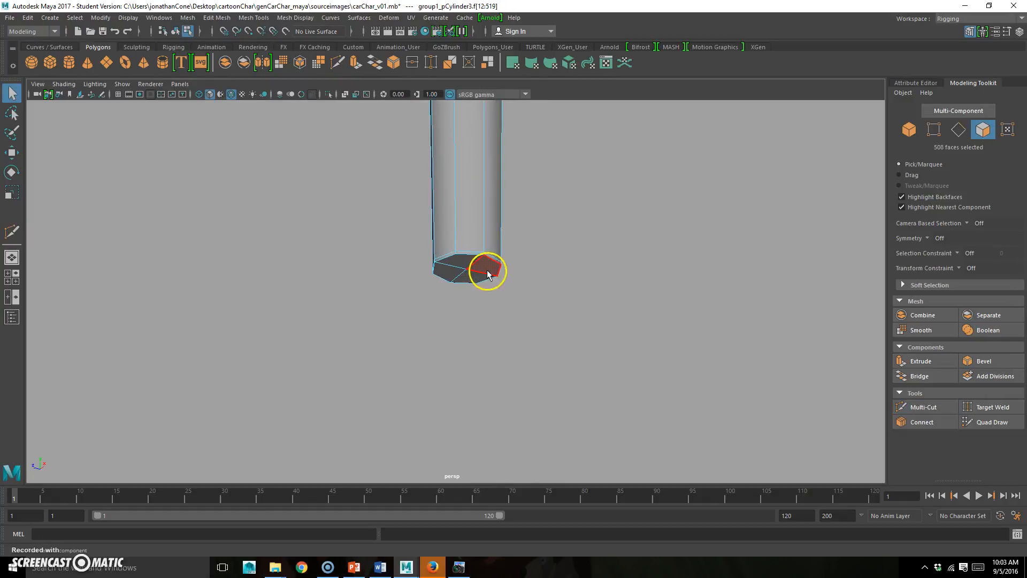
{"action": "left_click_drag", "start_coordinate": [507, 279], "coordinate": [475, 279], "text": "alt"}
- Move the two rear edges of the leg's bottom cap to the sketched heel in side view, about Y -2.733 and Z -0.243
{"action": "right_click_drag", "start_coordinate": [483, 273], "coordinate": [475, 231]}
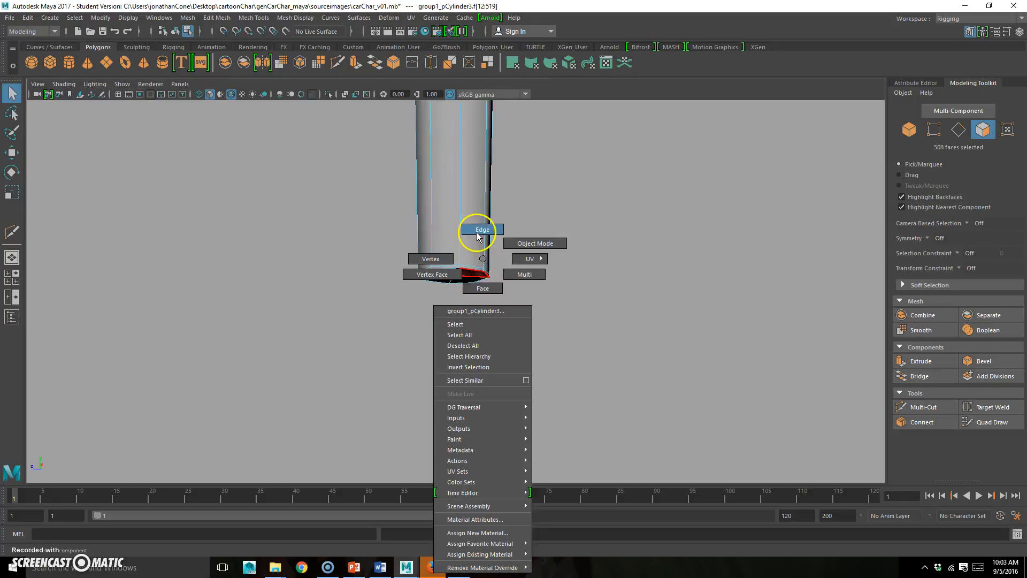
{"action": "mouse_move", "coordinate": [500, 295]}
{"action": "left_mouse_down", "text": "alt"}
{"action": "mouse_move", "coordinate": [462, 283]}
{"action": "mouse_move", "coordinate": [369, 286]}
{"action": "mouse_move", "coordinate": [532, 335]}
{"action": "mouse_move", "coordinate": [530, 310]}
{"action": "mouse_move", "coordinate": [547, 278]}
{"action": "mouse_move", "coordinate": [490, 297]}
{"action": "left_mouse_up", "text": "alt"}
{"action": "left_click", "coordinate": [426, 282], "text": "shift"}
{"action": "left_click", "coordinate": [486, 293], "text": "shift"}
{"action": "key", "text": "w"}
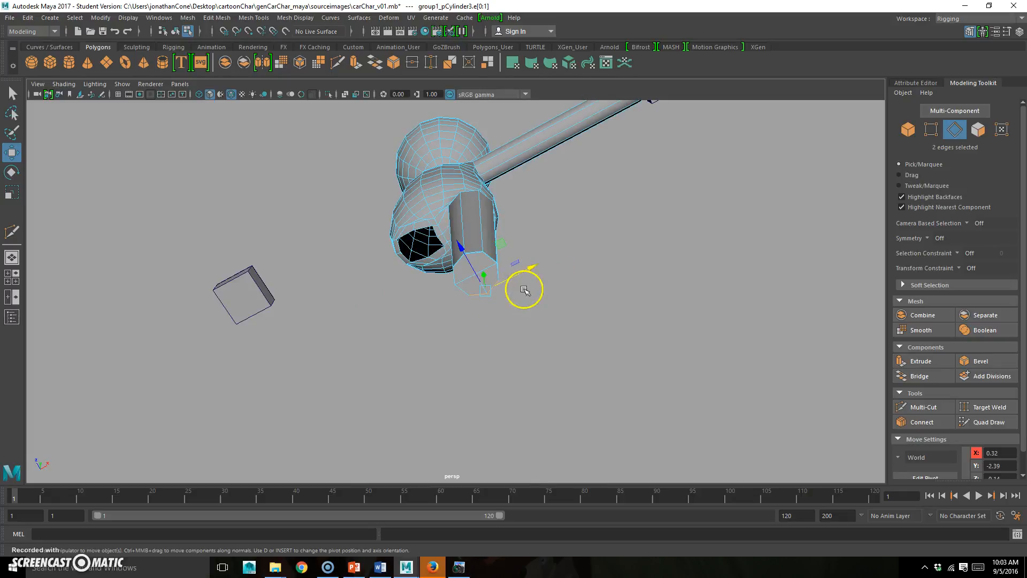
{"action": "key", "text": "space"}
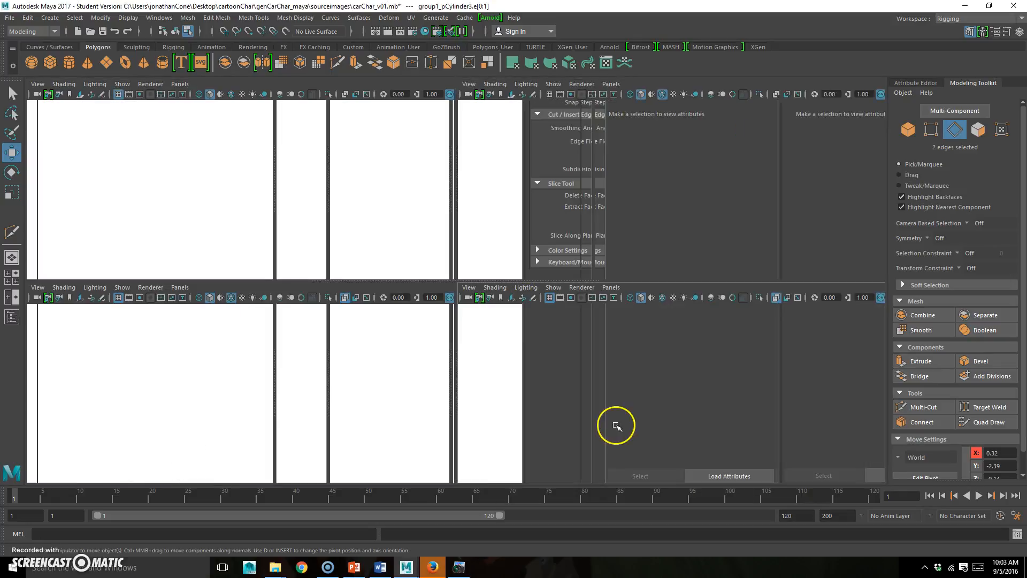
{"action": "key", "text": "space"}
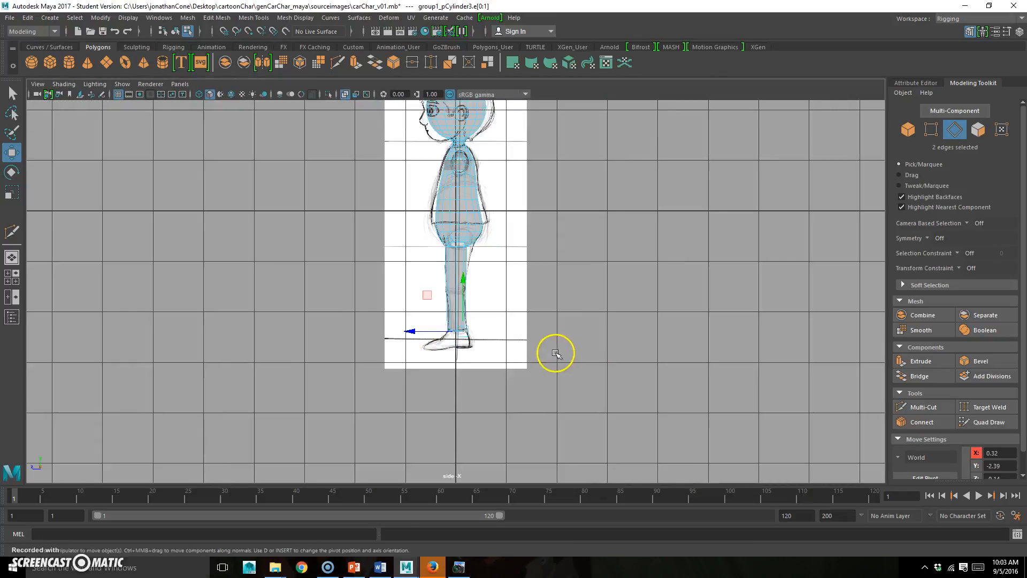
{"action": "middle_click_drag", "start_coordinate": [431, 355], "coordinate": [449, 296], "text": "alt"}
{"action": "right_click_drag", "start_coordinate": [449, 296], "coordinate": [580, 218], "text": "alt"}
{"action": "middle_click_drag", "start_coordinate": [490, 213], "coordinate": [494, 233]}
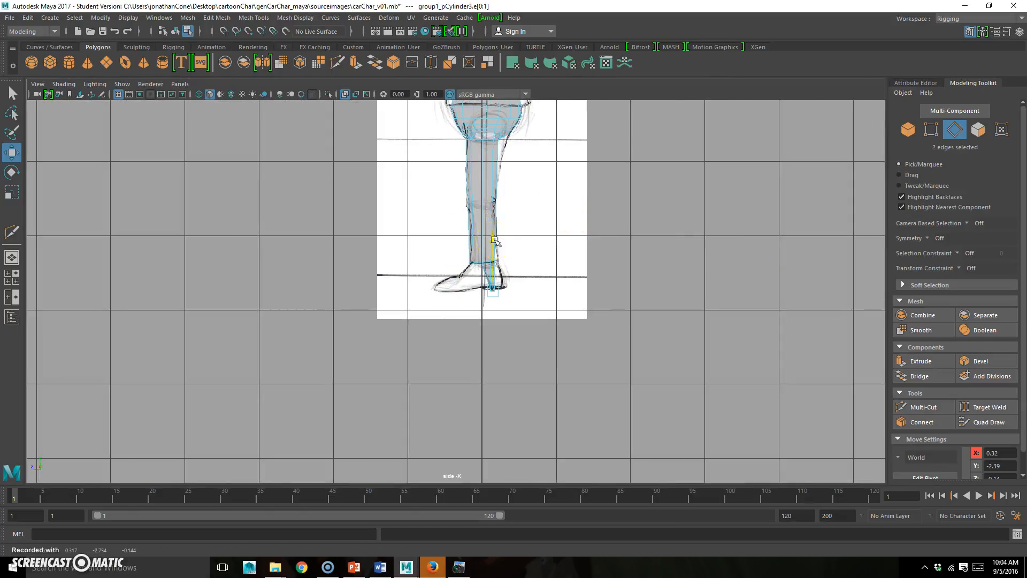
{"action": "right_click_drag", "start_coordinate": [406, 265], "coordinate": [689, 234], "text": "alt"}
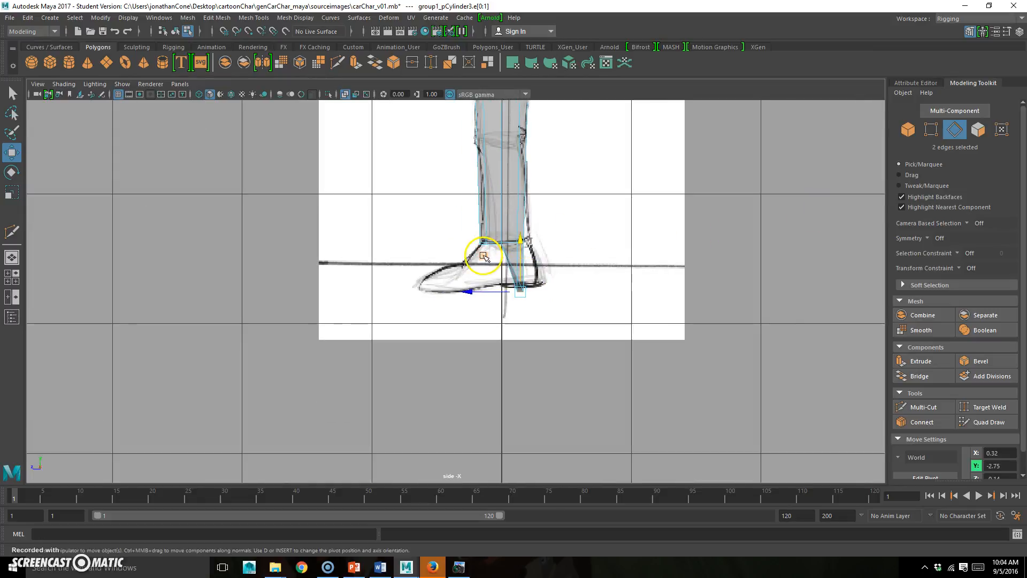
{"action": "middle_click_drag", "start_coordinate": [484, 257], "coordinate": [497, 255]}
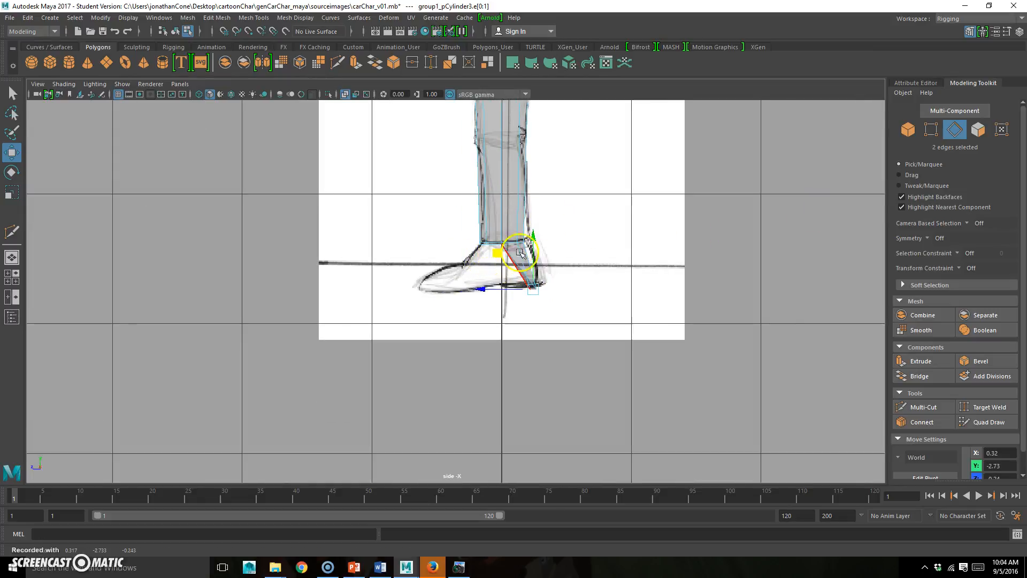
- Select the two edges crossing the middle of the leg's cap and lower them in side view to about Y -2.54
{"action": "key", "text": "space"}
{"action": "key", "text": "space"}
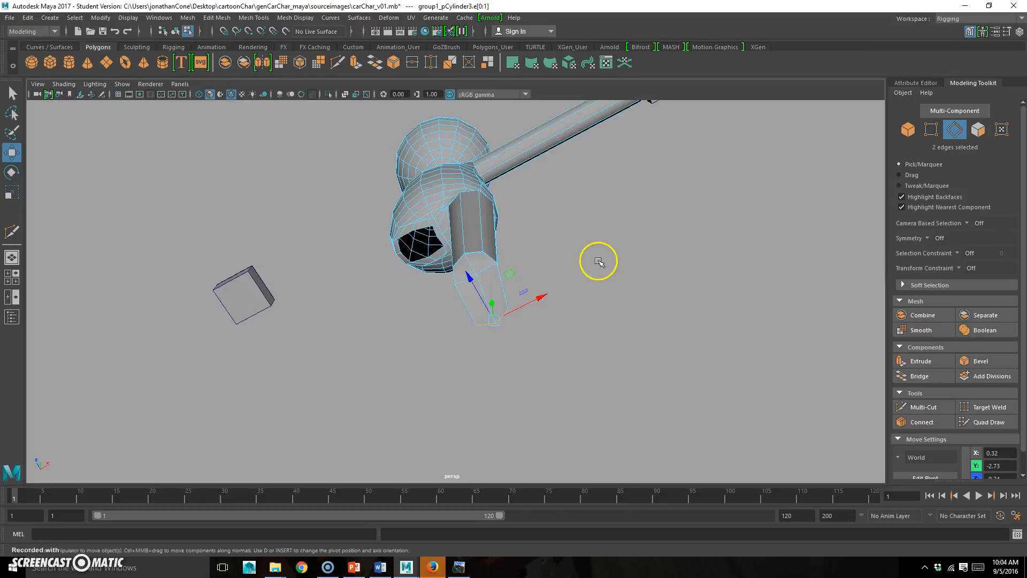
{"action": "middle_click_drag", "start_coordinate": [493, 271], "coordinate": [511, 316]}
{"action": "key", "text": "space"}
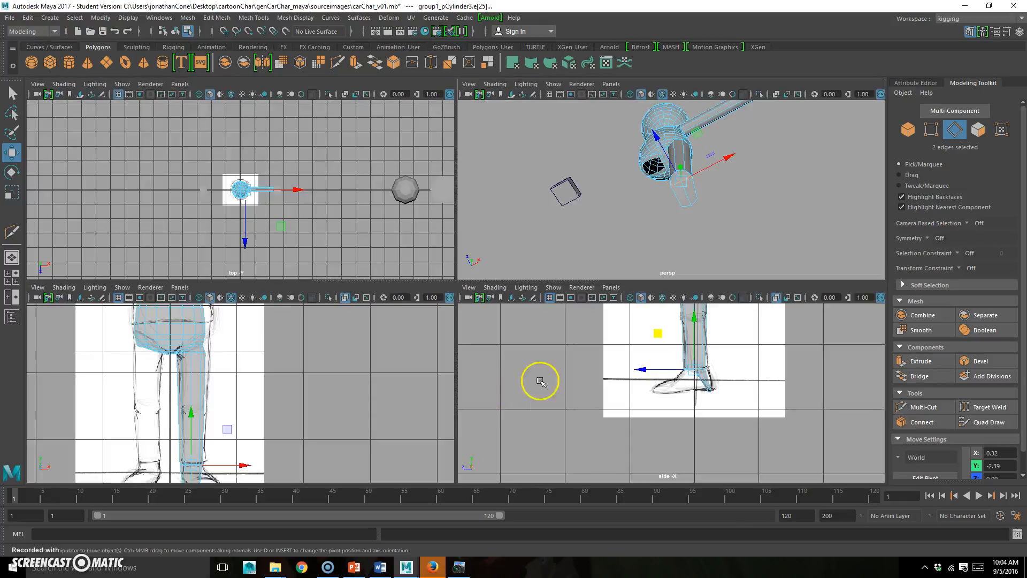
{"action": "key", "text": "space"}
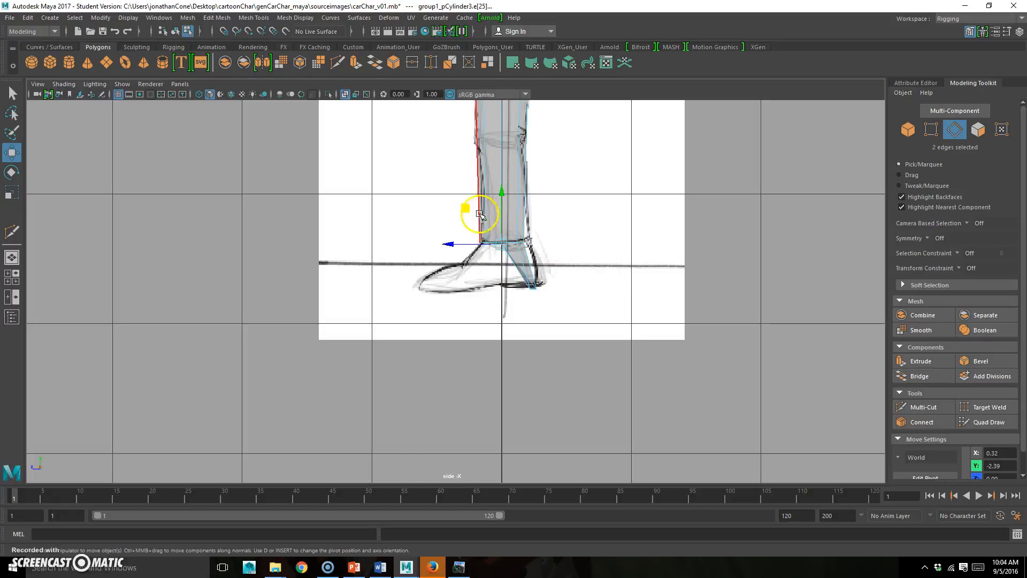
{"action": "middle_click_drag", "start_coordinate": [468, 230], "coordinate": [466, 238]}
{"action": "key", "text": "space"}
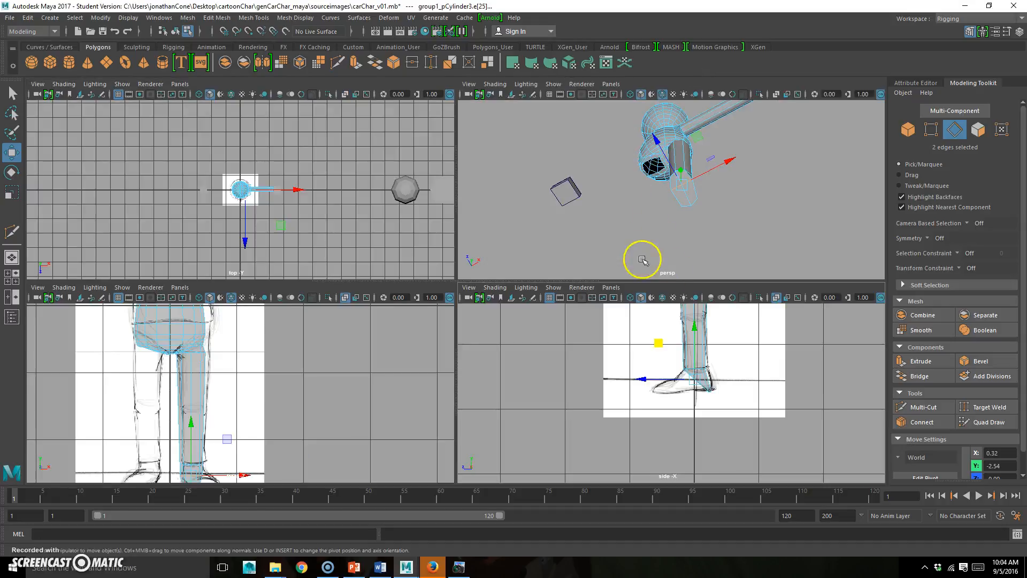
- Try to select the slanted cap faces at the leg's end and extrude them for a foot
{"action": "left_click_drag", "start_coordinate": [675, 201], "coordinate": [642, 237], "text": "alt"}
{"action": "right_click_drag", "start_coordinate": [669, 172], "coordinate": [675, 204]}
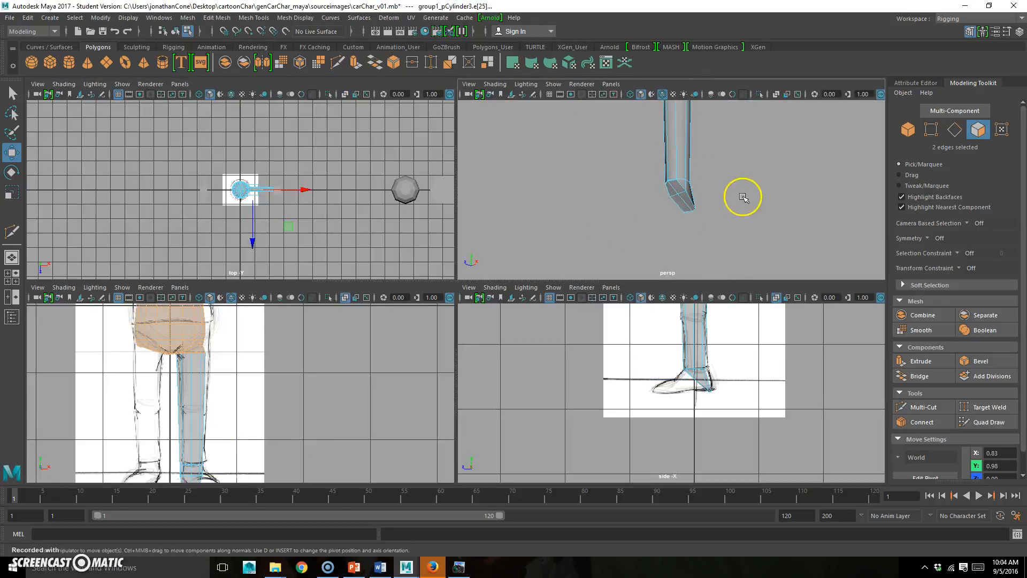
{"action": "scroll", "coordinate": [742, 197], "scroll_direction": "up", "scroll_amount": 4}
{"action": "key", "text": "Tab"}
{"action": "mouse_move", "coordinate": [703, 216]}
{"action": "left_mouse_down"}
{"action": "mouse_move", "coordinate": [682, 189]}
{"action": "mouse_move", "coordinate": [690, 214]}
{"action": "left_mouse_up"}
{"action": "left_click_drag", "start_coordinate": [699, 252], "coordinate": [674, 257], "text": "alt"}
{"action": "left_click", "coordinate": [357, 62]}
{"action": "left_click_drag", "start_coordinate": [695, 199], "coordinate": [672, 202], "text": "alt"}
{"action": "key", "text": "w"}
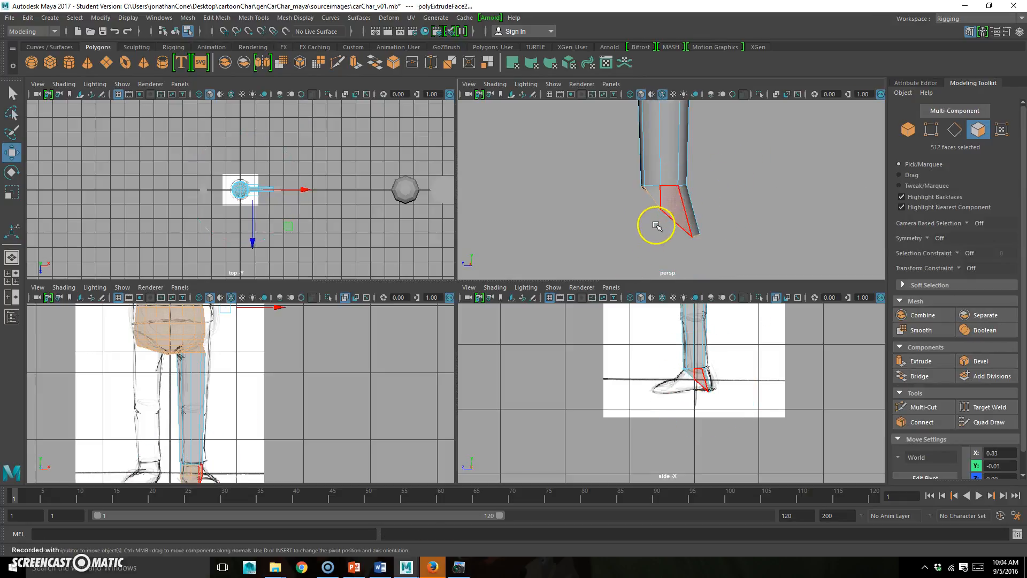
- Pull the extruded end faces forward from the ankle into a foot and inspect the whole mesh
{"action": "left_click_drag", "start_coordinate": [653, 236], "coordinate": [603, 219], "text": "alt"}
{"action": "key", "text": "space"}
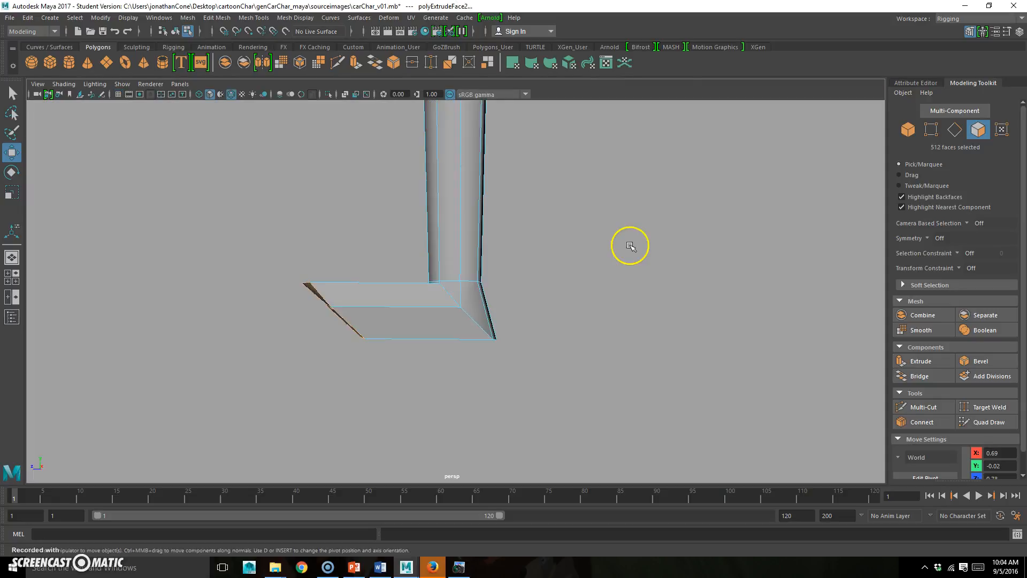
{"action": "left_click_drag", "start_coordinate": [404, 345], "coordinate": [442, 337], "text": "alt"}
{"action": "right_click_drag", "start_coordinate": [443, 337], "coordinate": [319, 339], "text": "alt"}
{"action": "left_click_drag", "start_coordinate": [319, 339], "coordinate": [390, 325], "text": "alt"}
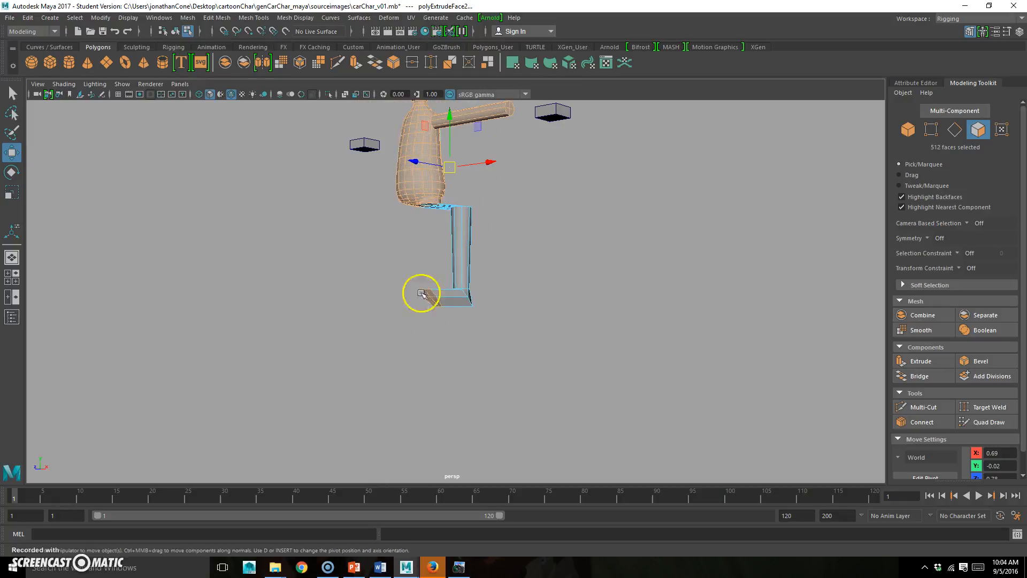
- Undo the foot extrusion and its face selection, and redo the lowering of the cap's two middle edges
{"action": "key", "text": "ctrl+z"}
{"action": "key", "text": "ctrl+z"}
{"action": "key", "text": "ctrl+z"}
{"action": "key", "text": "ctrl+z"}
{"action": "right_click_drag", "start_coordinate": [357, 291], "coordinate": [628, 247], "text": "alt"}
{"action": "left_click_drag", "start_coordinate": [475, 345], "coordinate": [487, 309], "text": "alt"}
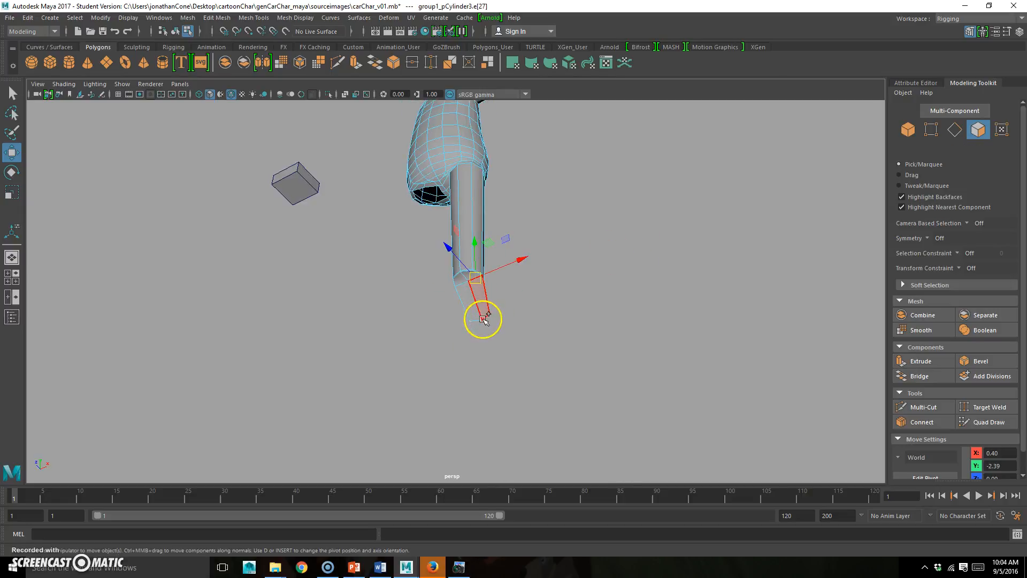
{"action": "left_click", "coordinate": [482, 312]}
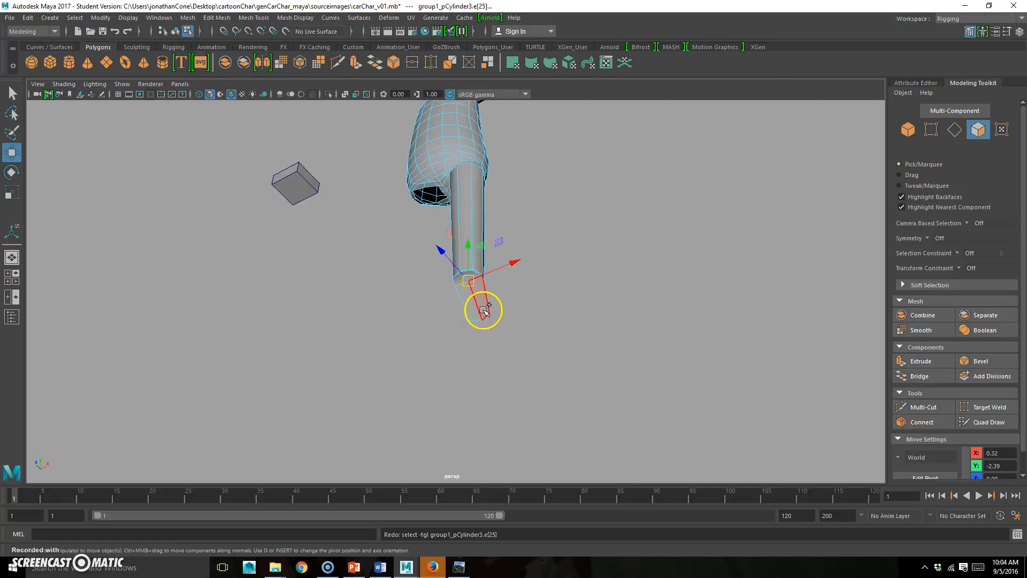
{"action": "key", "text": "g"}
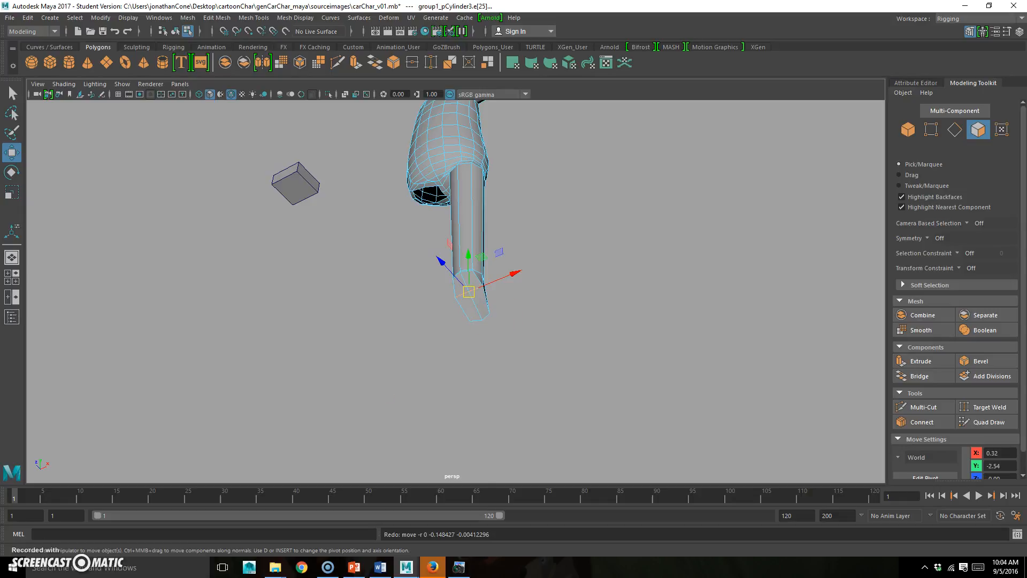